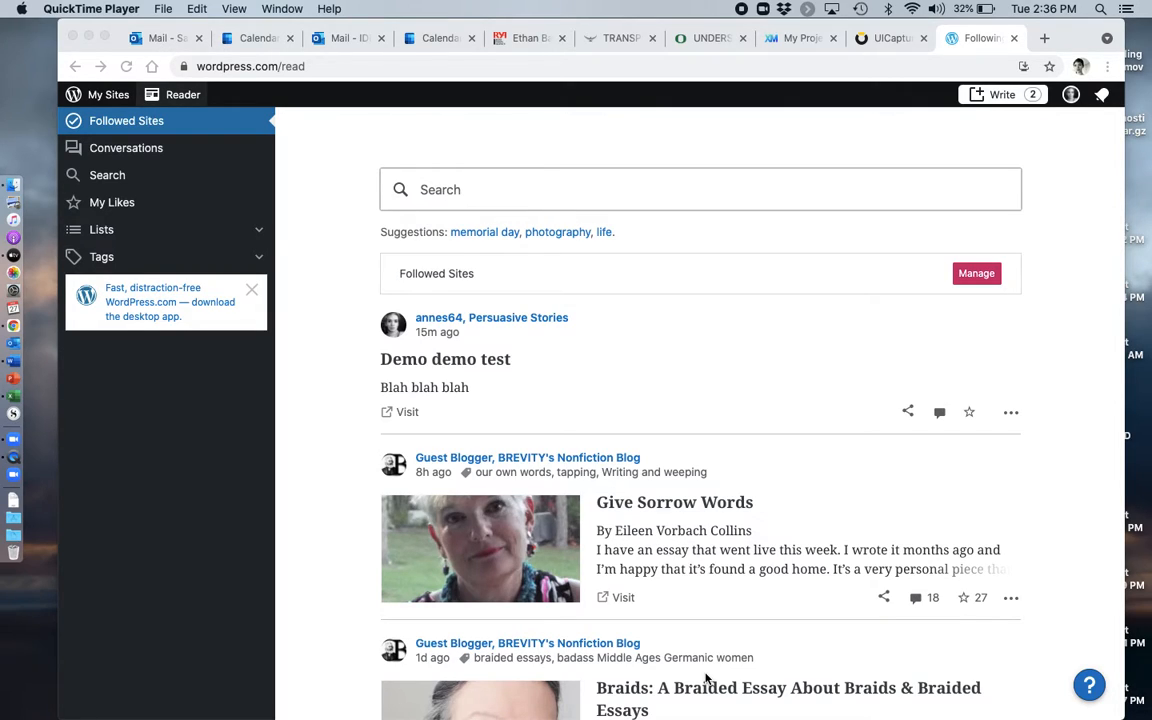
pyautogui.scroll(-10, 764, 558)
pyautogui.scroll(4, 762, 558)
pyautogui.scroll(5, 762, 558)
# Go from the reader to the list of own sites and start adding a new site
pyautogui.click(113, 99)
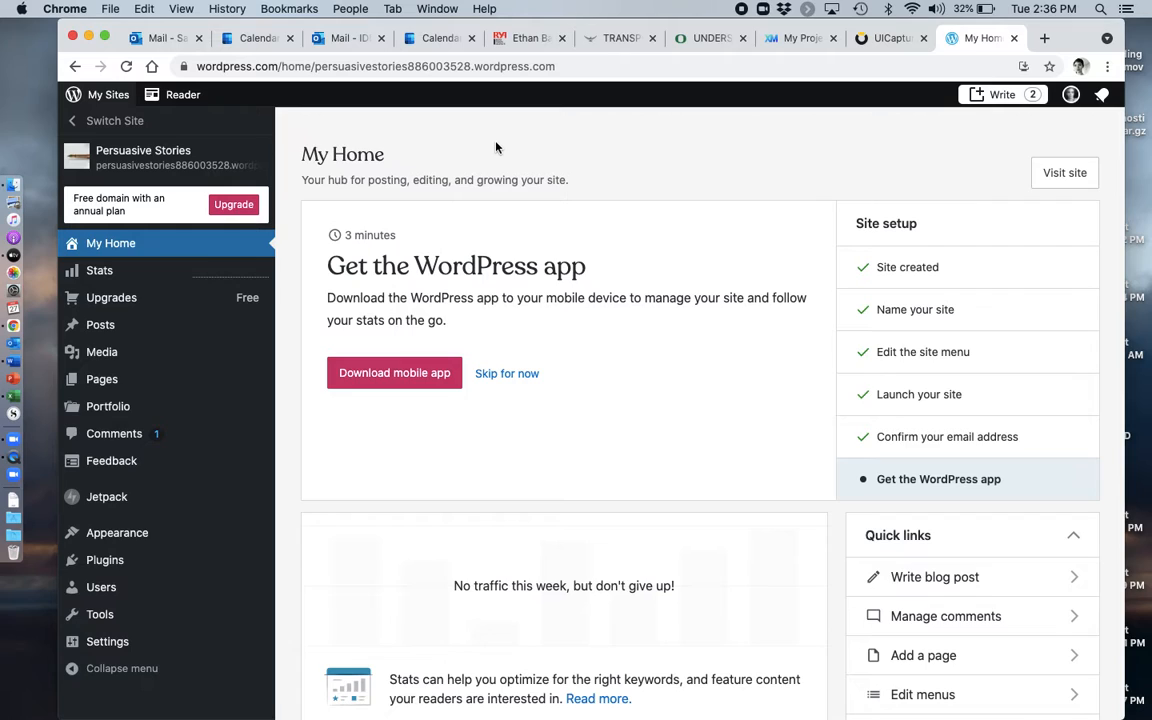
pyautogui.click(172, 122)
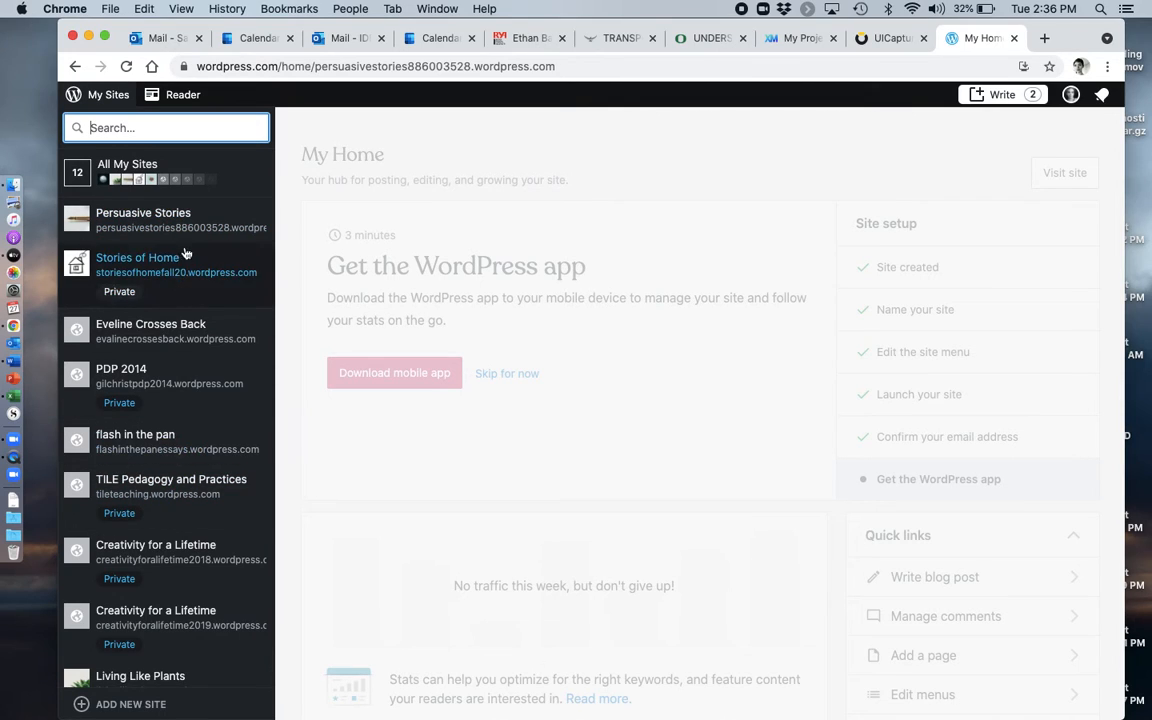
pyautogui.scroll(-3, 170, 332)
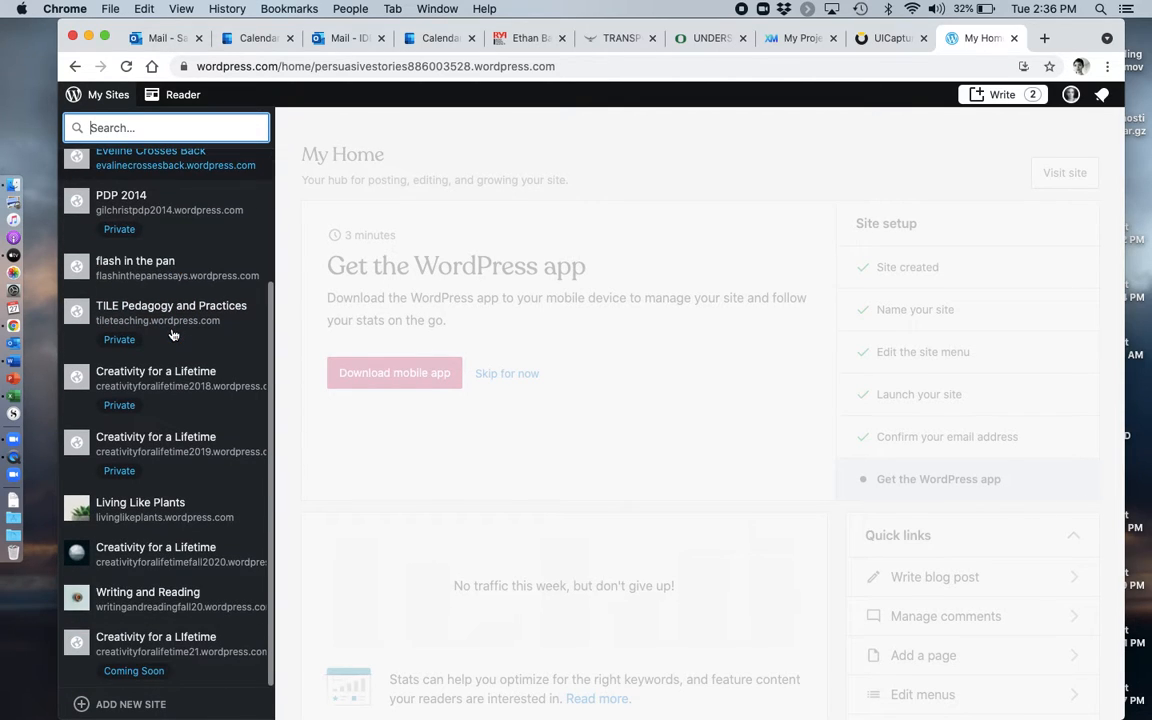
pyautogui.click(130, 704)
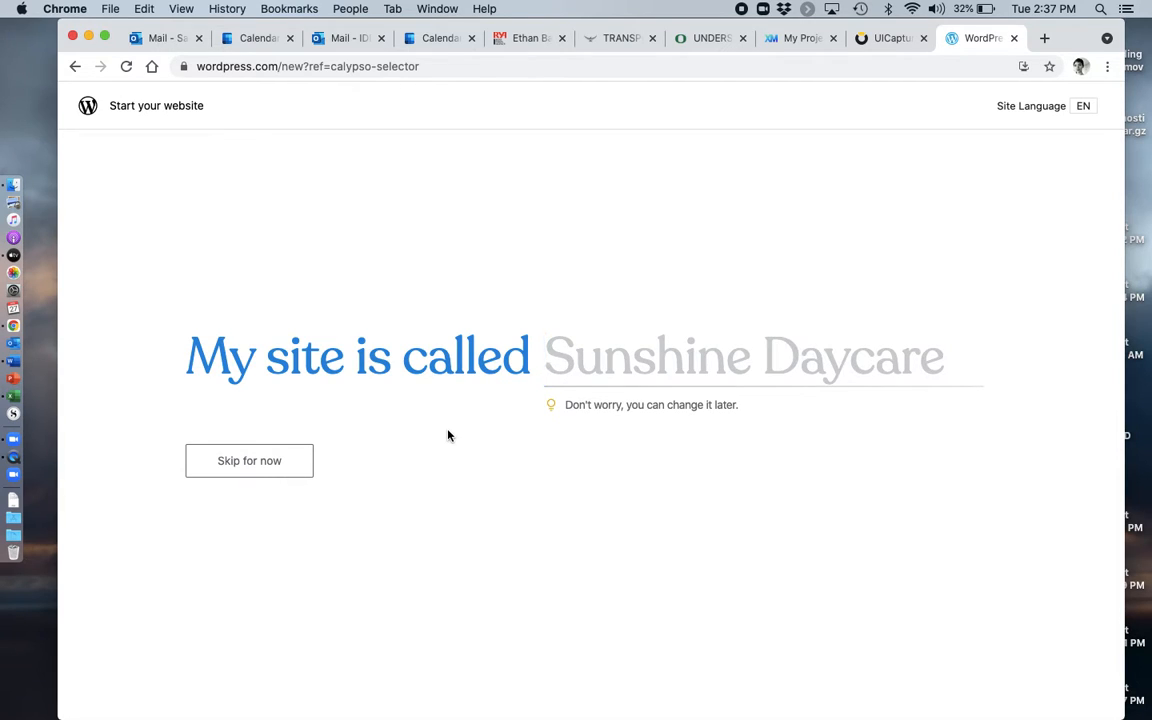
# Name the new site storiesfromhome21 and choose the free domain storiesfromhome21.wordpress.com for it
pyautogui.write('sto')
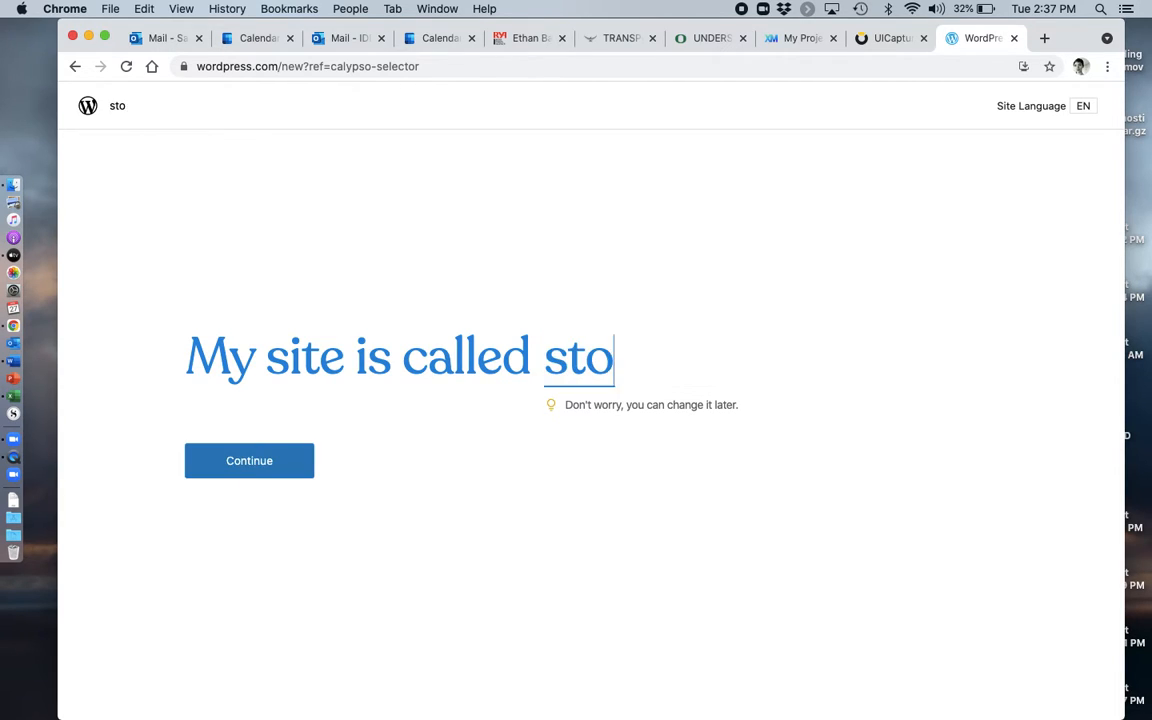
pyautogui.write('riesfromhome')
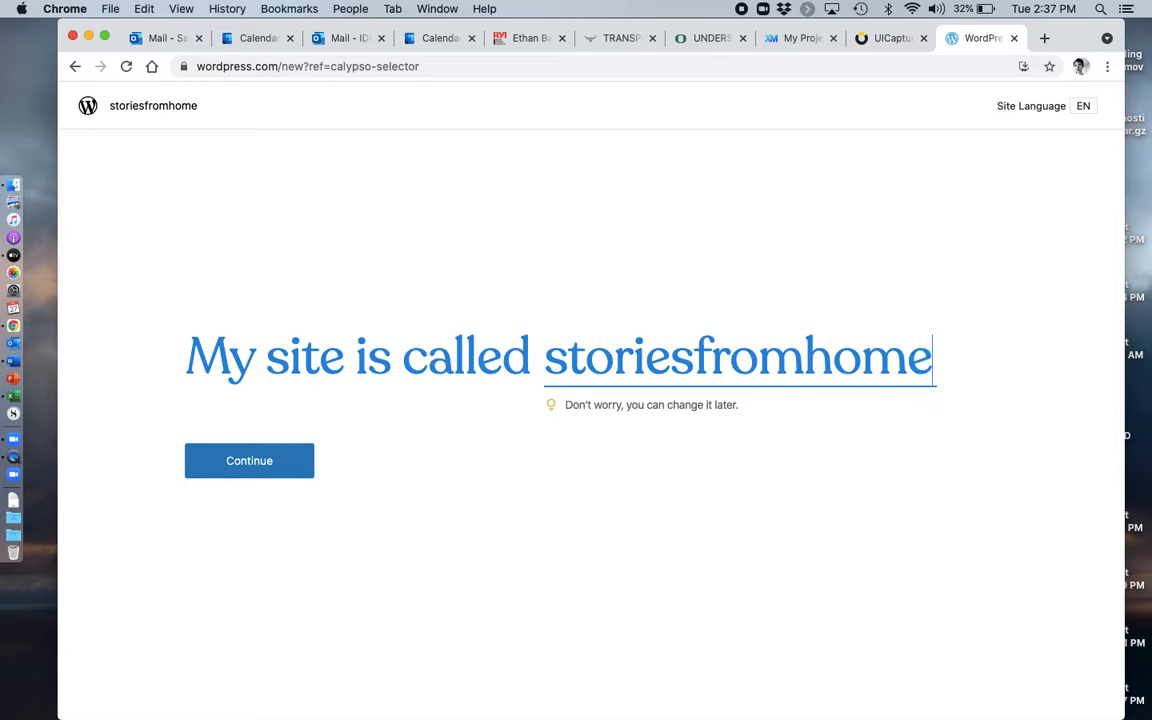
pyautogui.write('21')
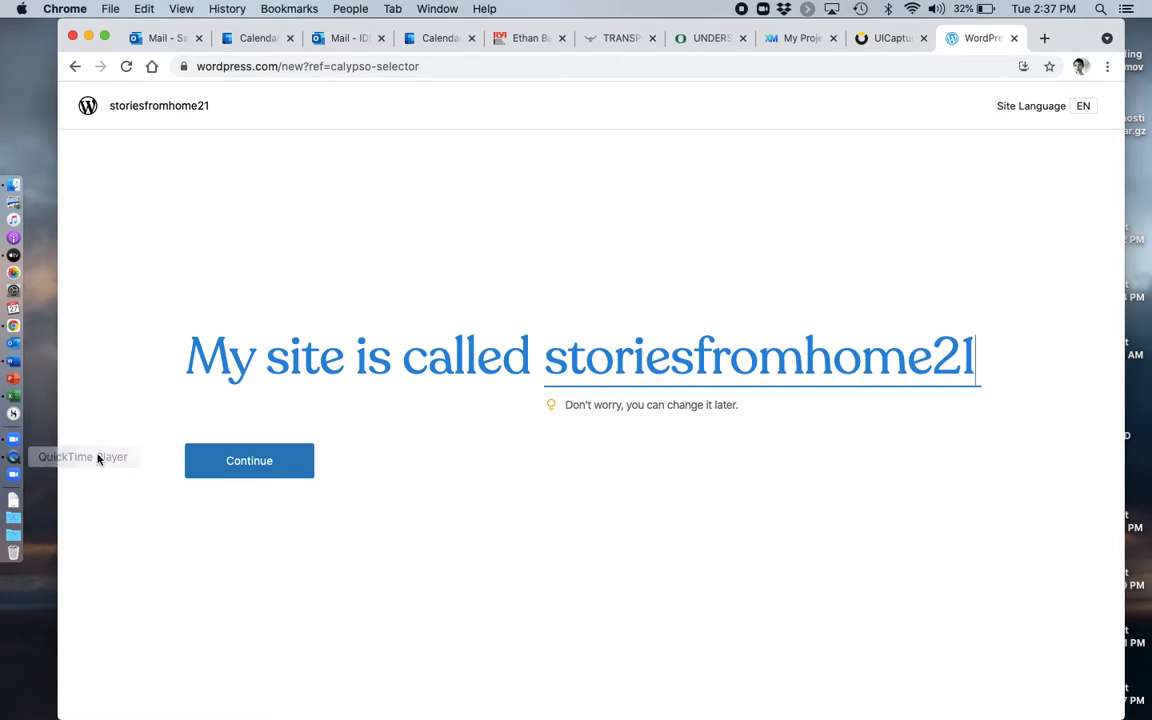
pyautogui.click(229, 461)
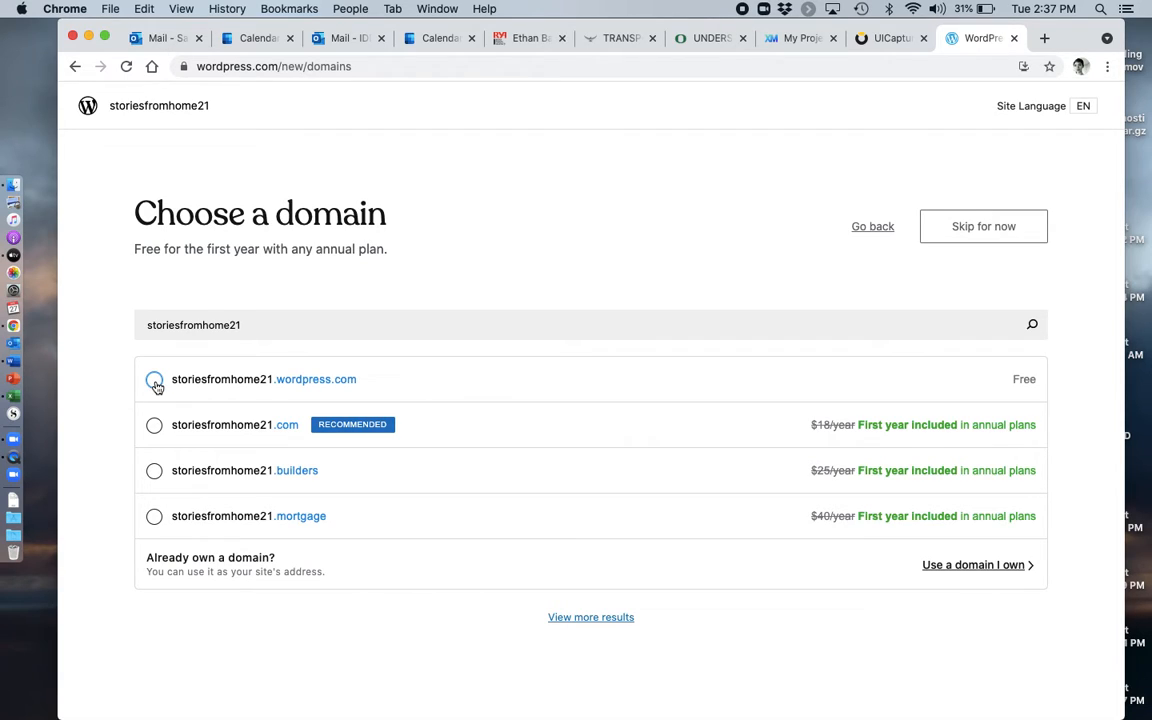
pyautogui.click(154, 381)
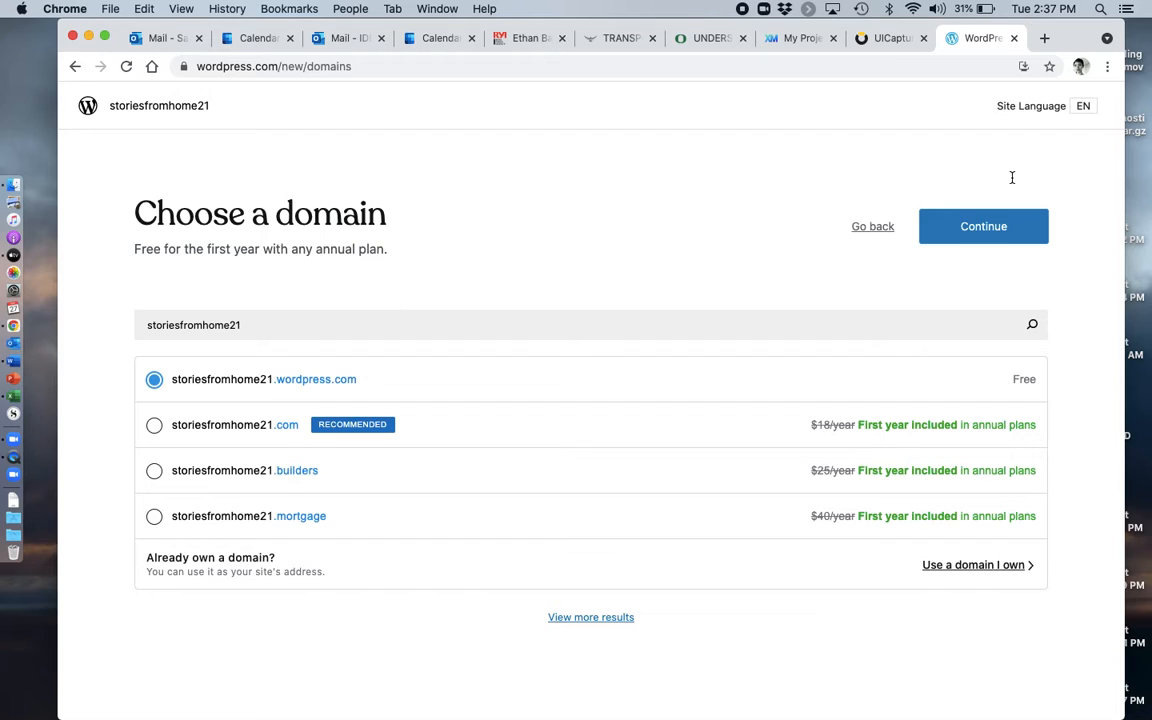
pyautogui.click(997, 230)
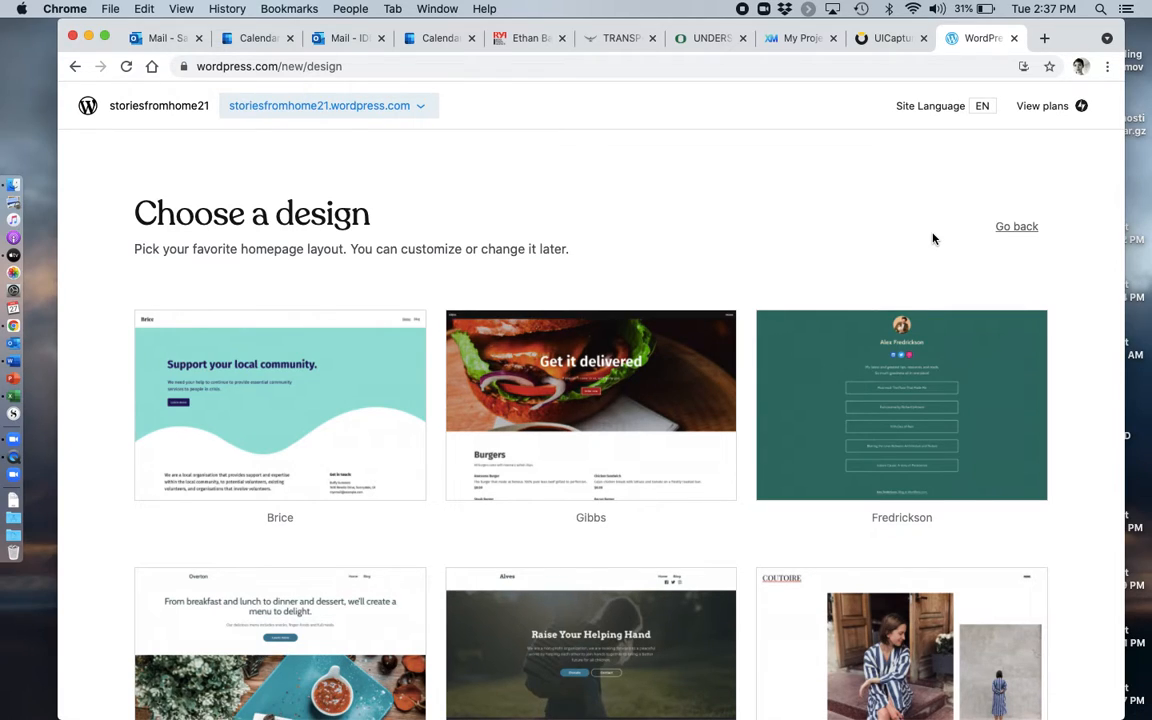
# Choose the Mayland homepage design for the new site
pyautogui.scroll(-5, 933, 239)
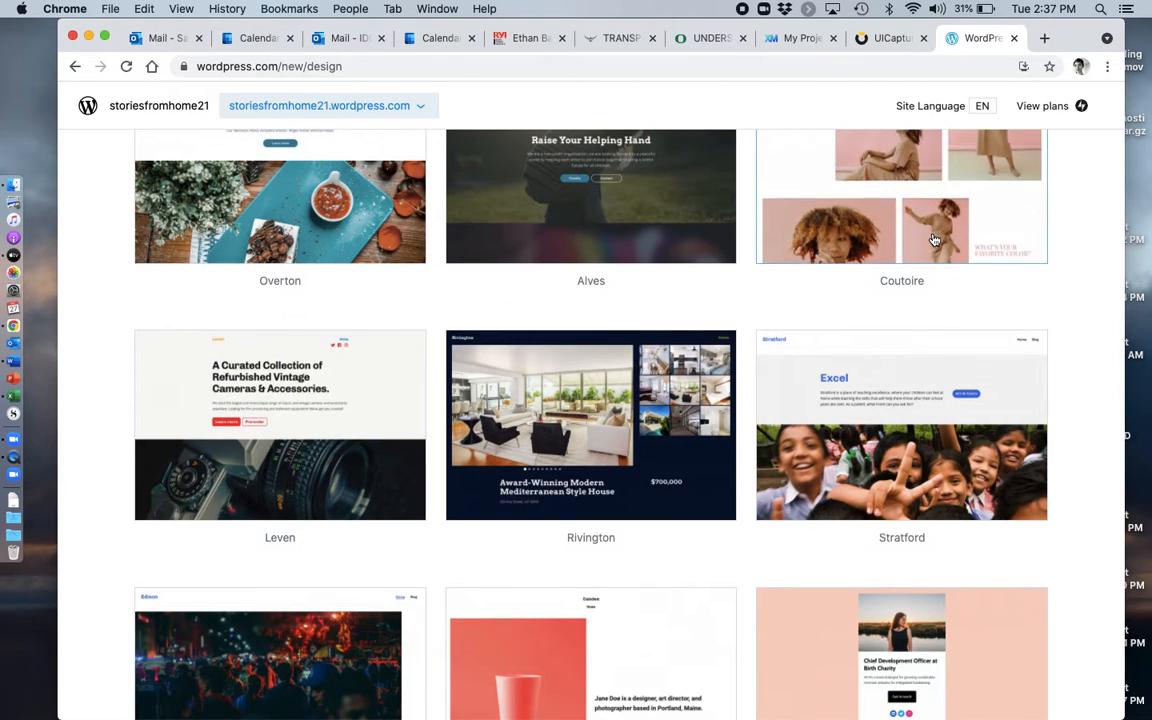
pyautogui.scroll(-5, 933, 240)
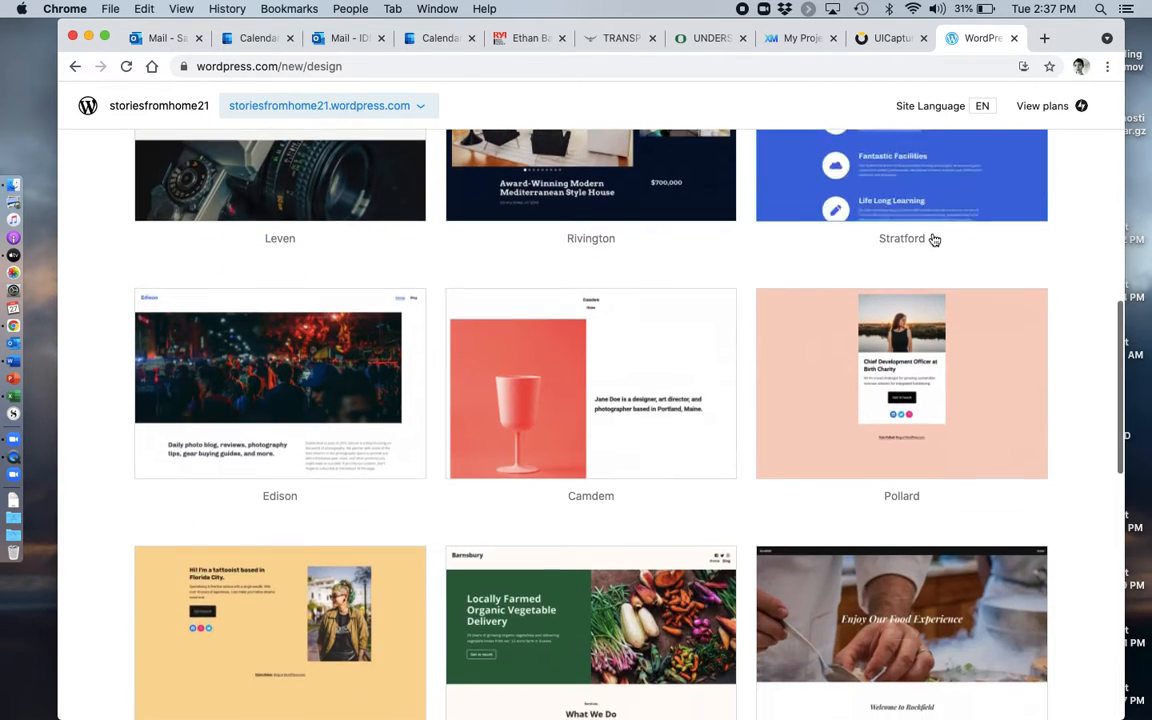
pyautogui.scroll(-3, 933, 240)
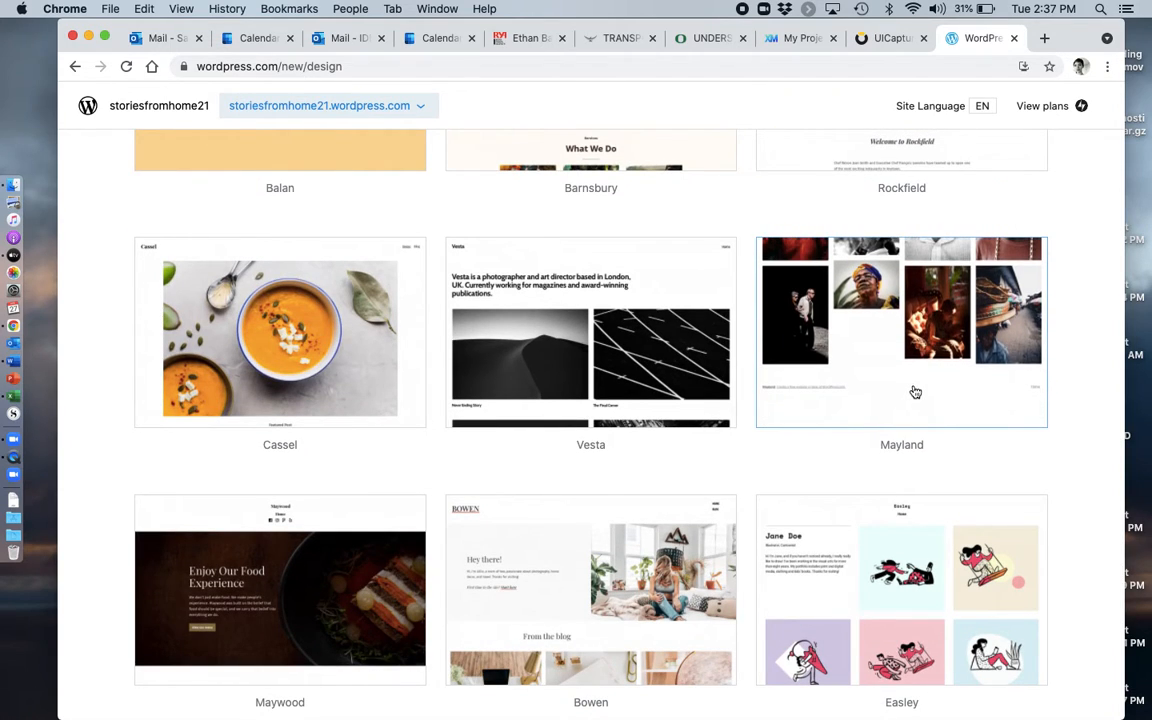
pyautogui.click(914, 389)
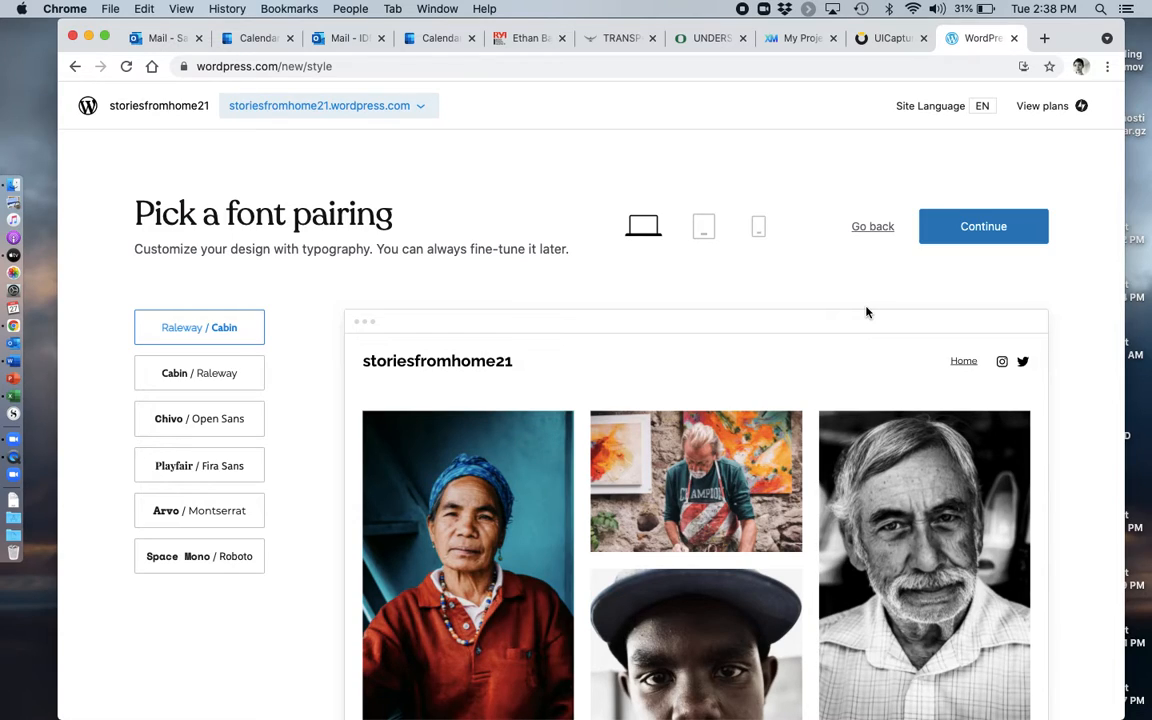
# Preview the available font pairings on the Mayland design and continue with Cabin / Raleway
pyautogui.click(238, 378)
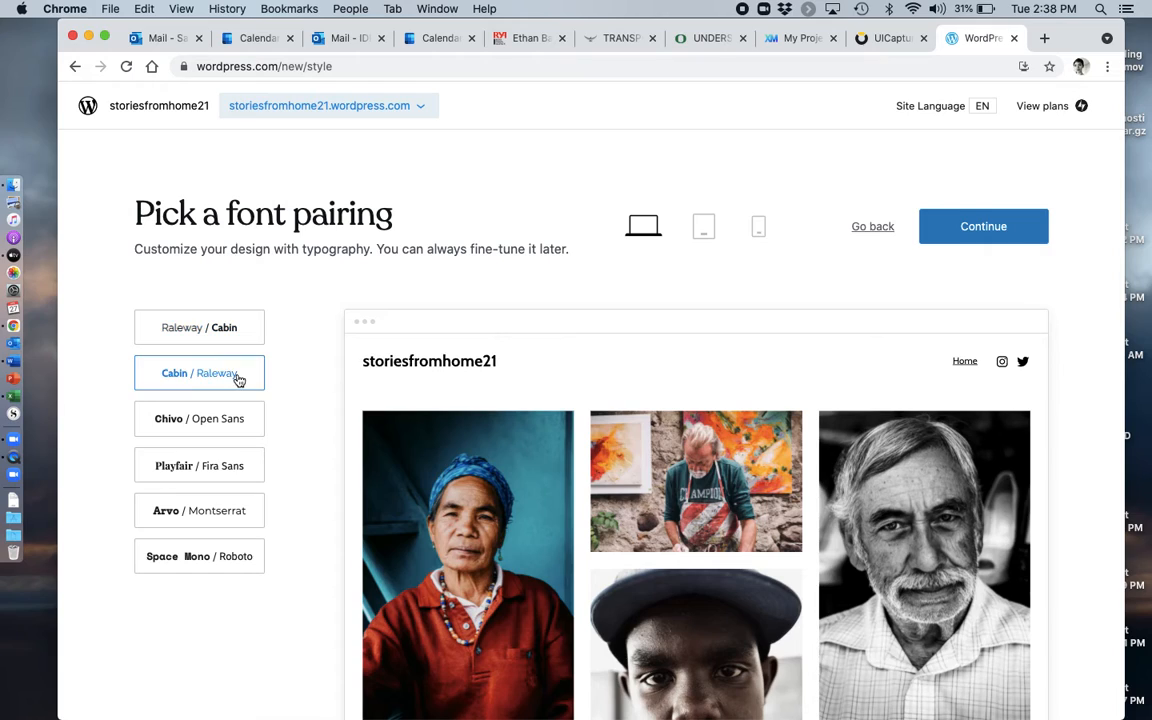
pyautogui.click(237, 419)
pyautogui.click(232, 463)
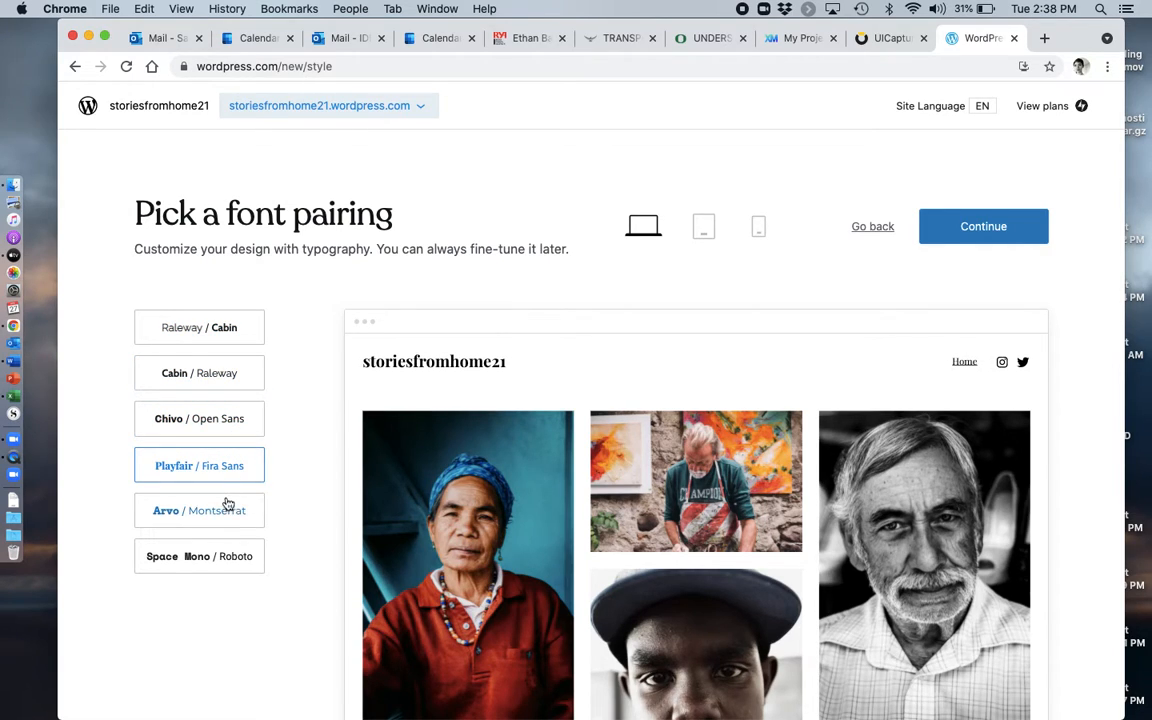
pyautogui.click(225, 512)
pyautogui.click(224, 555)
pyautogui.click(222, 513)
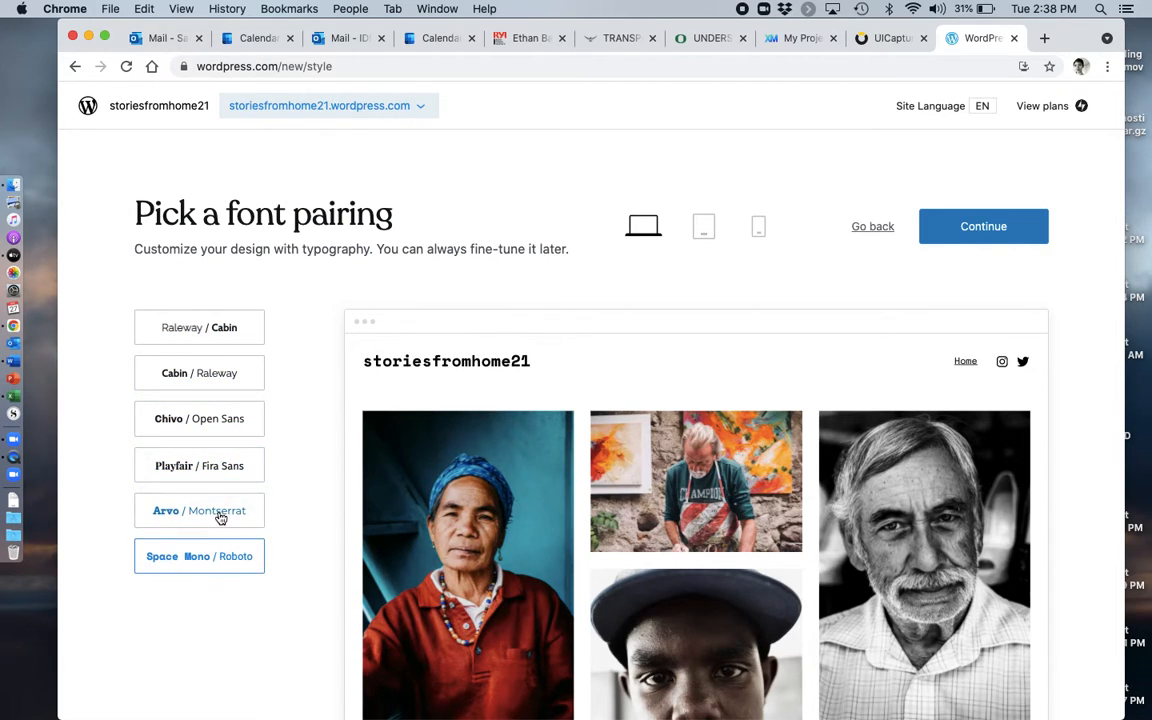
pyautogui.click(181, 470)
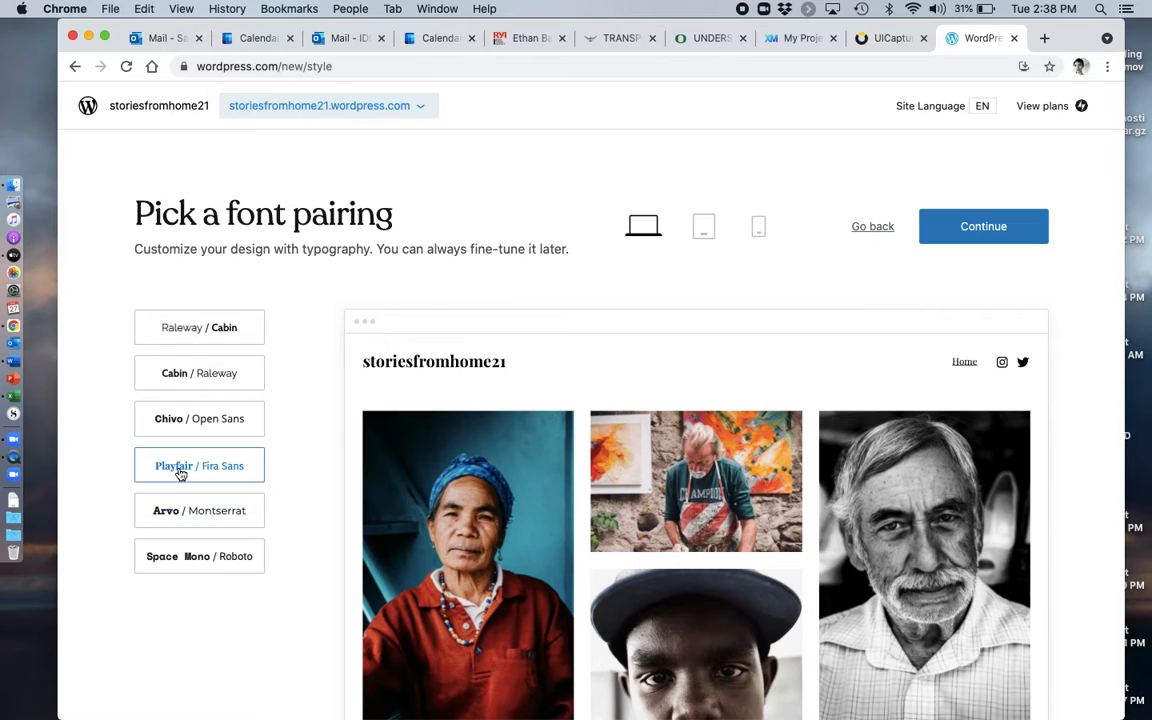
pyautogui.click(197, 374)
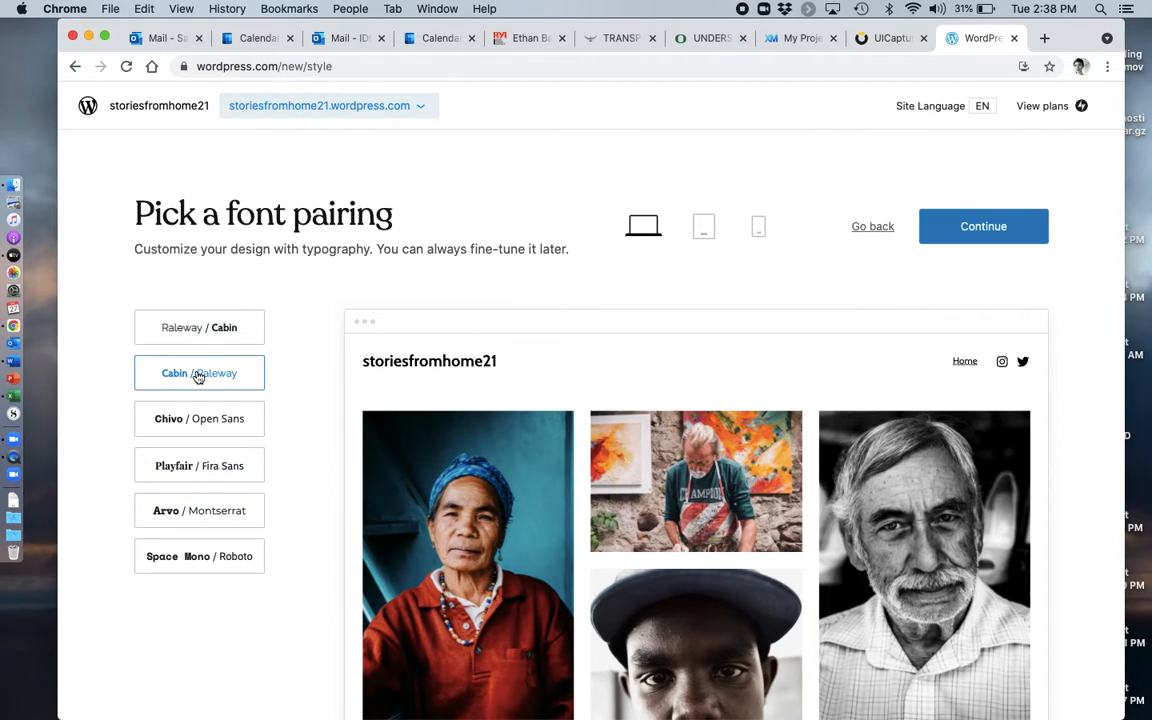
pyautogui.click(1008, 238)
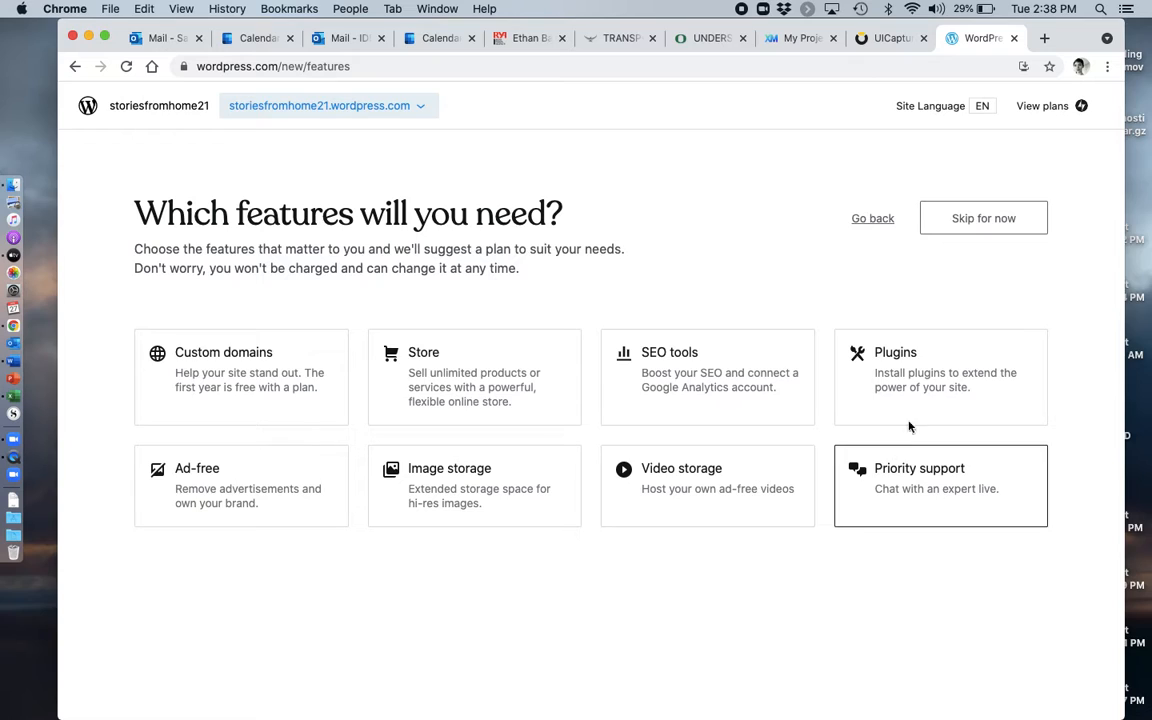
# Skip the feature selection and pick the Free plan at $0 from the detailed plan comparison
pyautogui.click(947, 231)
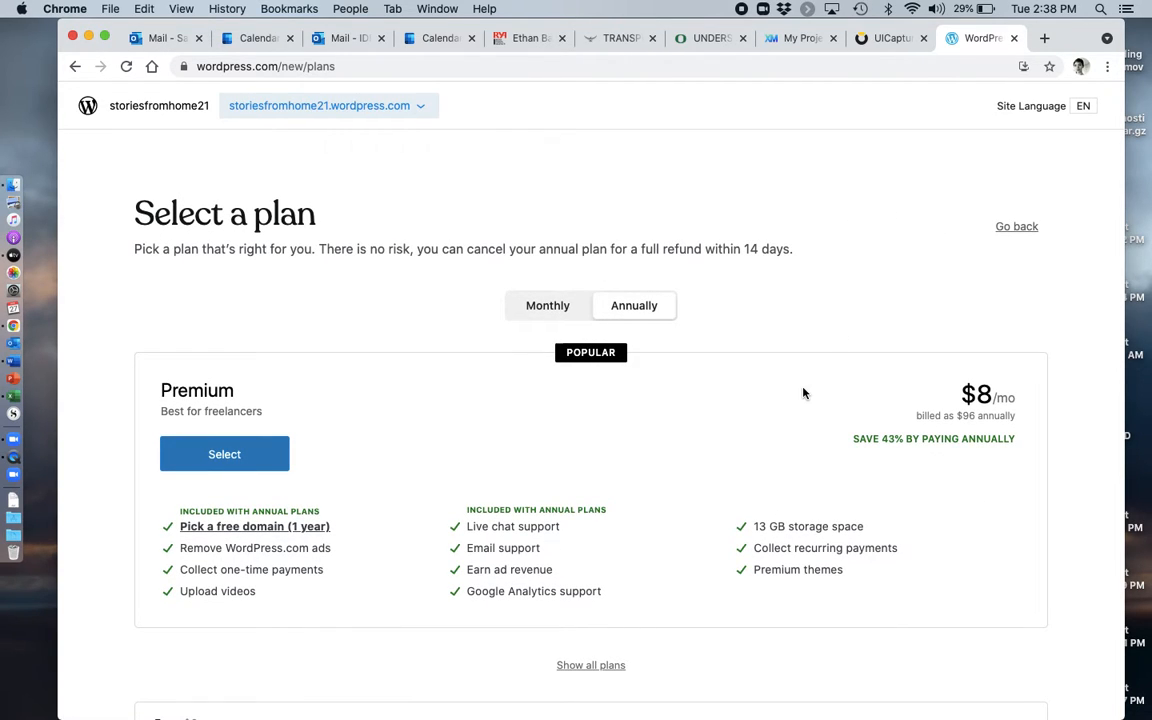
pyautogui.scroll(-15, 803, 393)
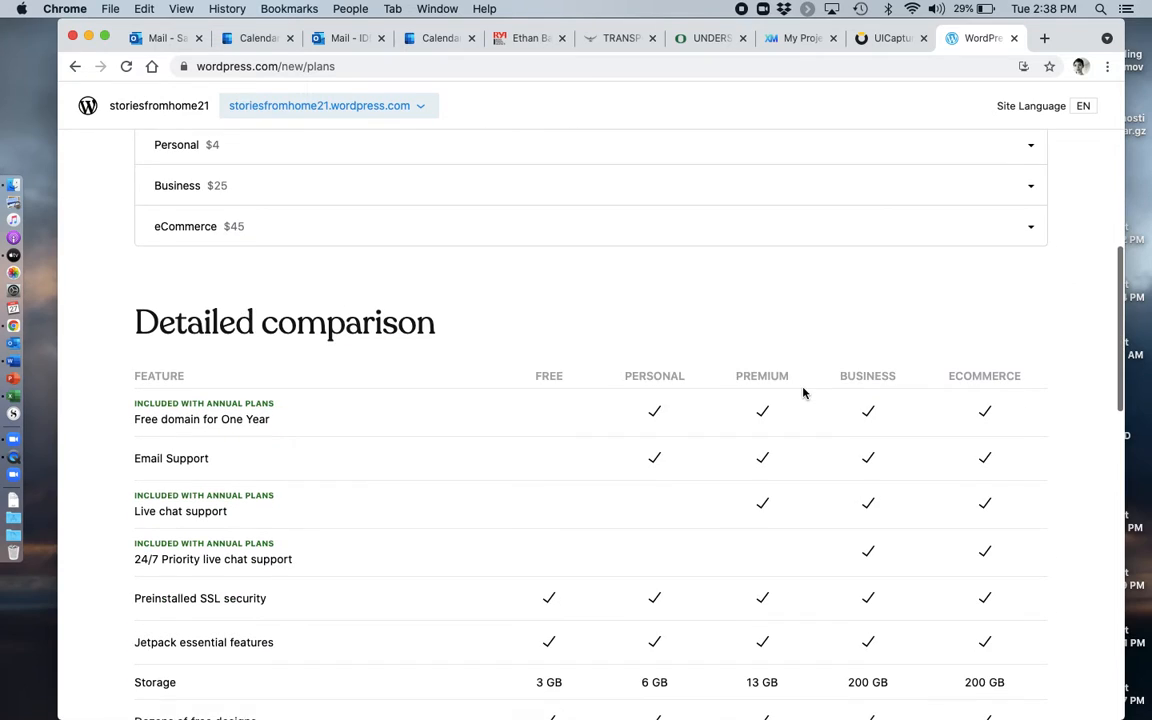
pyautogui.scroll(-5, 803, 393)
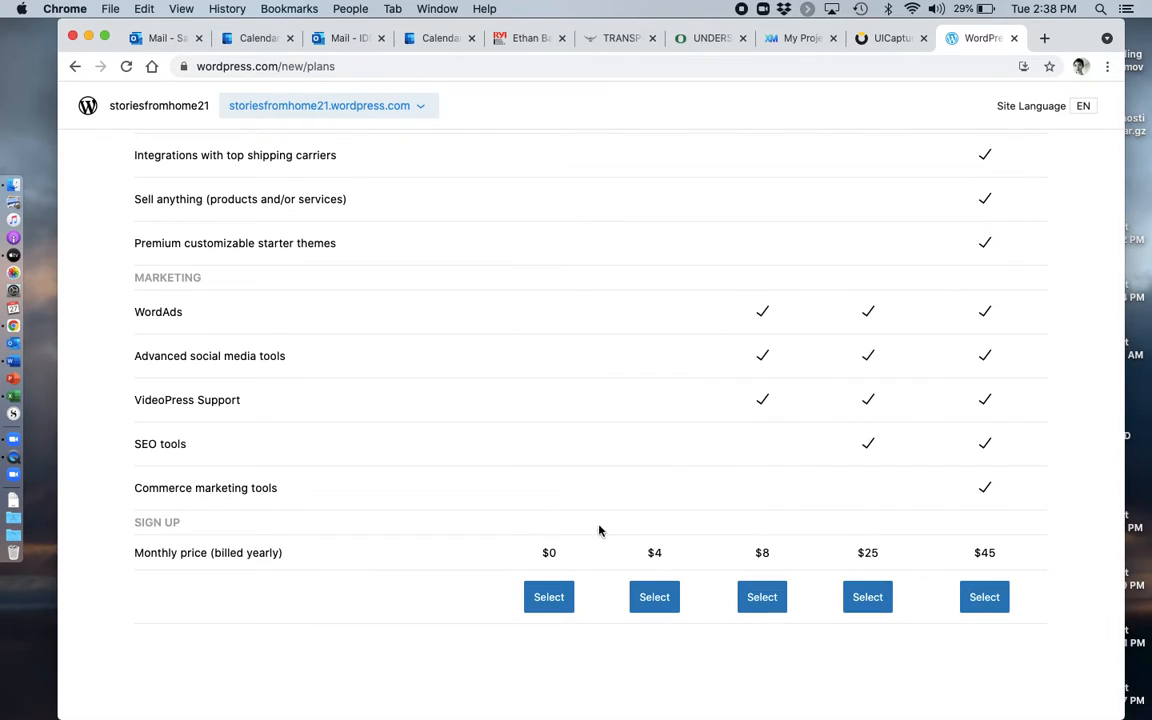
pyautogui.click(548, 597)
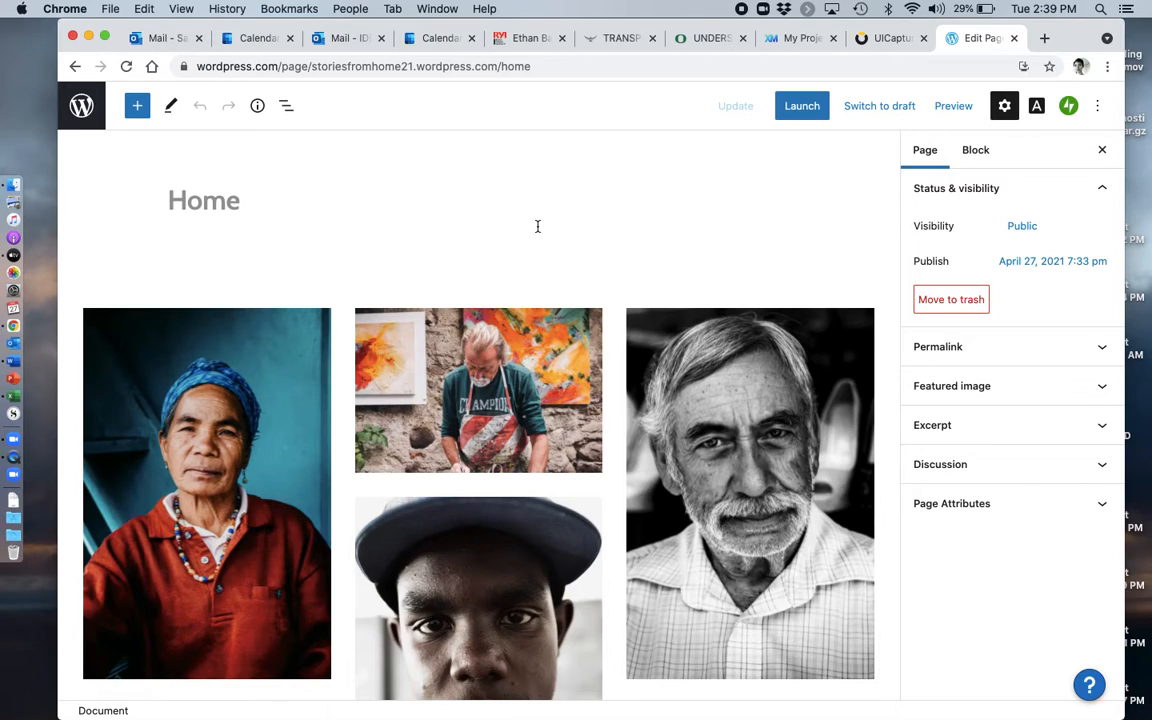
# Leave the page editor for the site's dashboard and open its Themes page
pyautogui.click(82, 106)
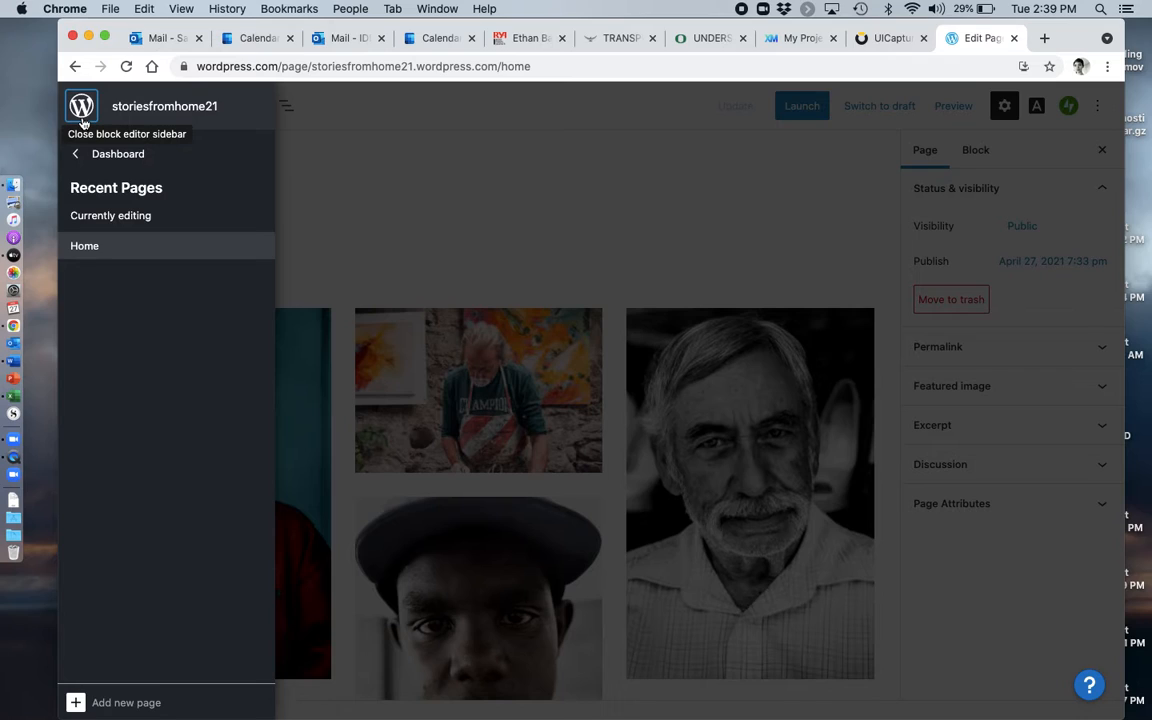
pyautogui.click(126, 162)
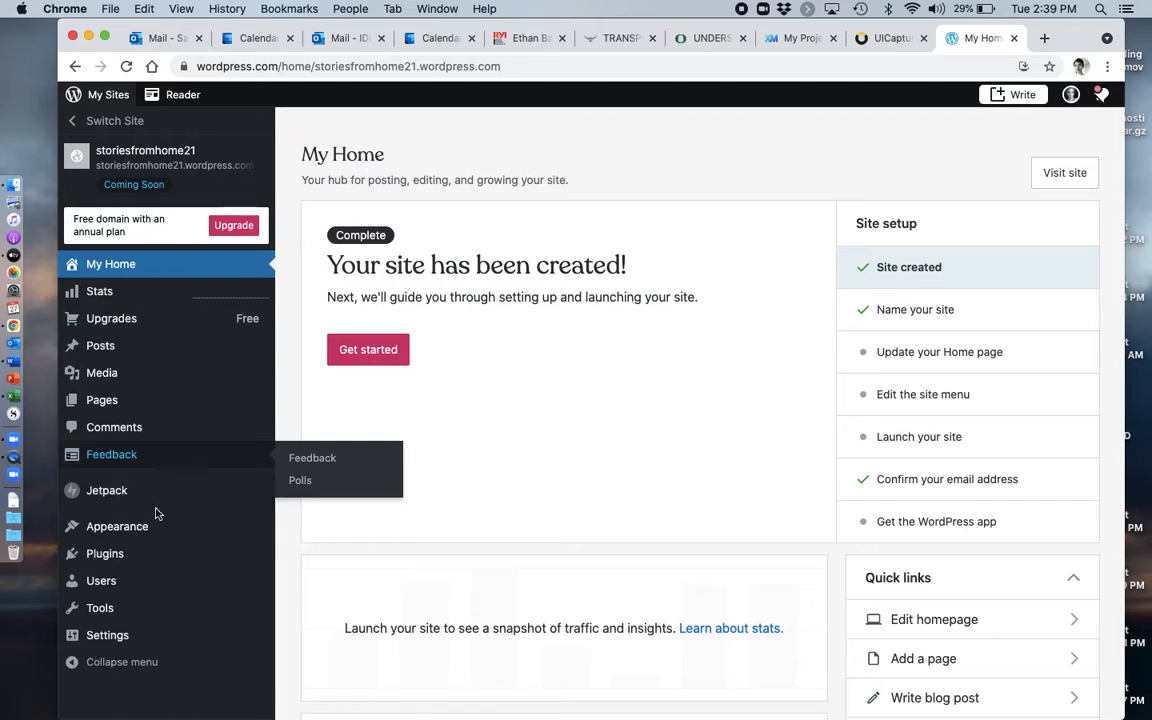
pyautogui.moveTo(154, 530)
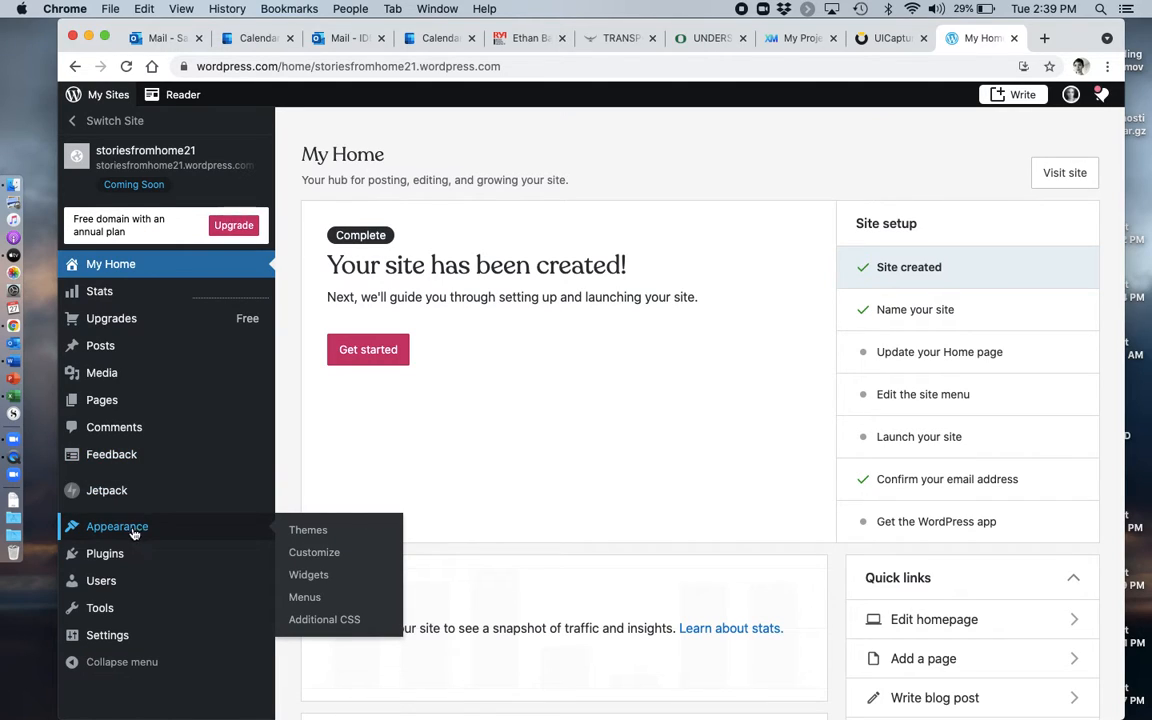
pyautogui.click(314, 530)
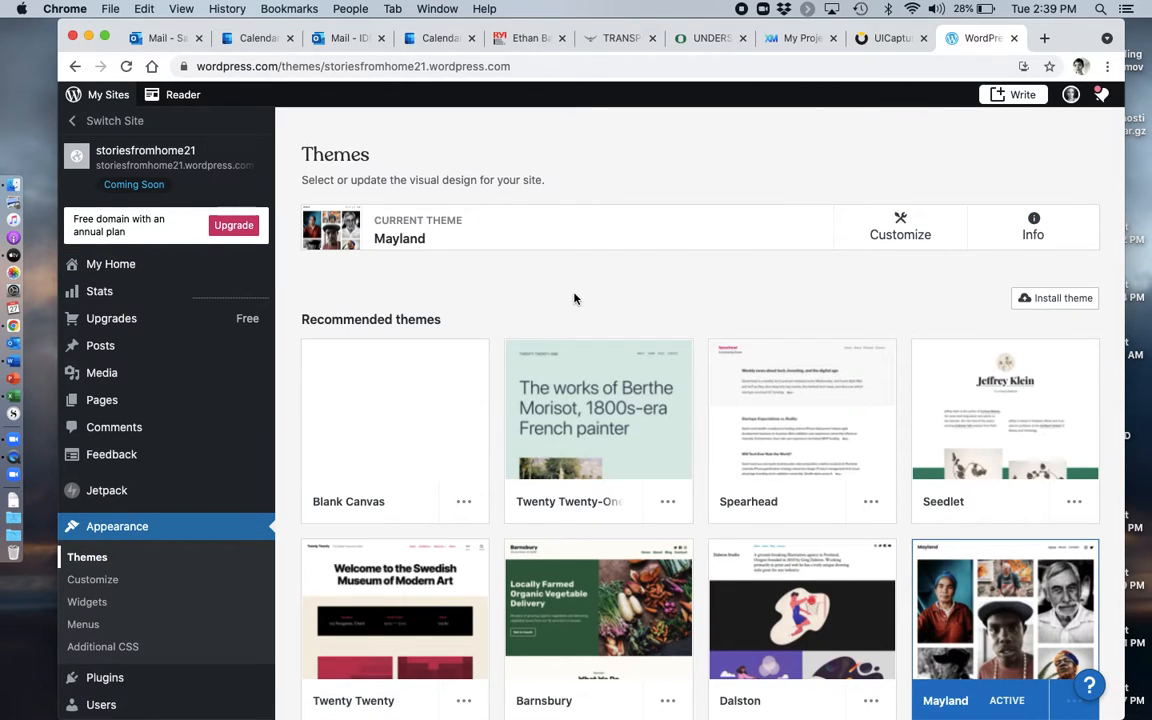
# Browse the recommended themes and expand the selection to show all themes
pyautogui.scroll(-6, 574, 298)
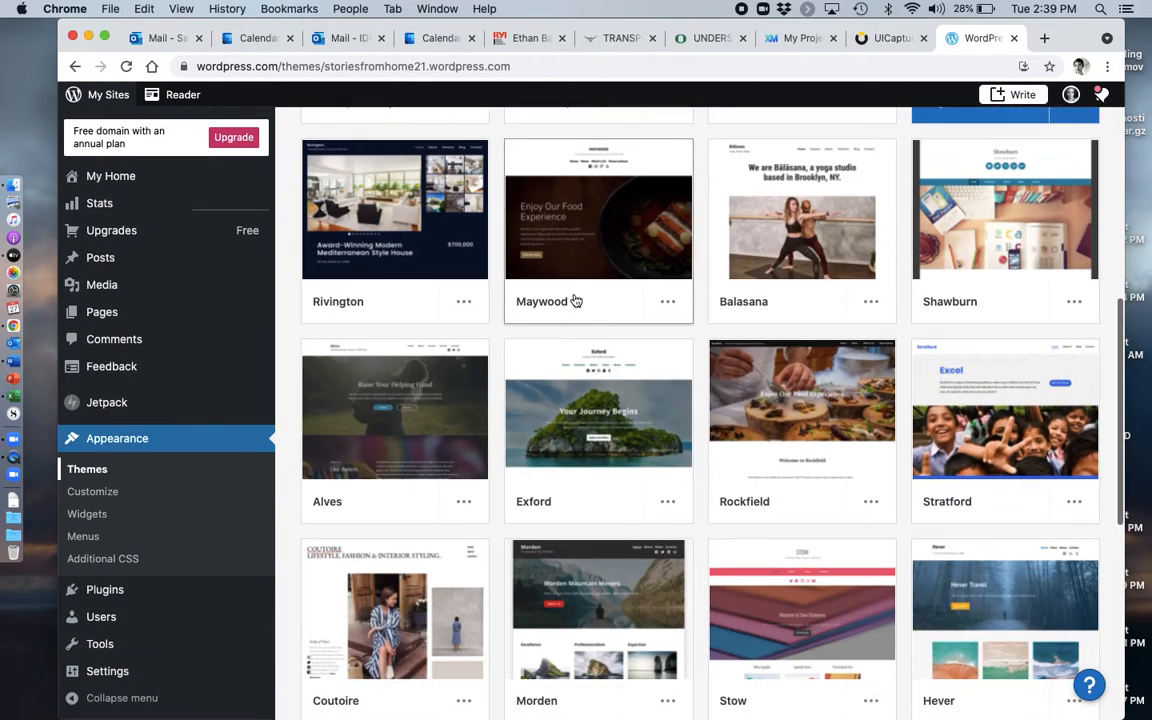
pyautogui.scroll(-5, 576, 300)
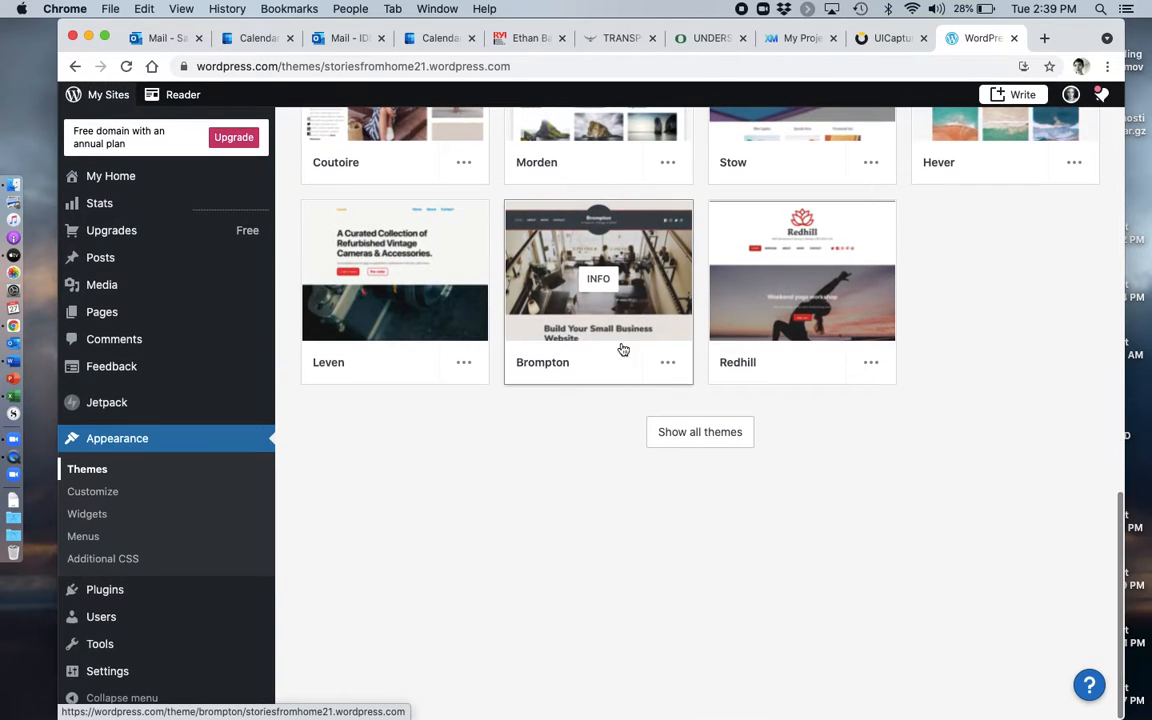
pyautogui.click(704, 438)
pyautogui.scroll(-4, 706, 445)
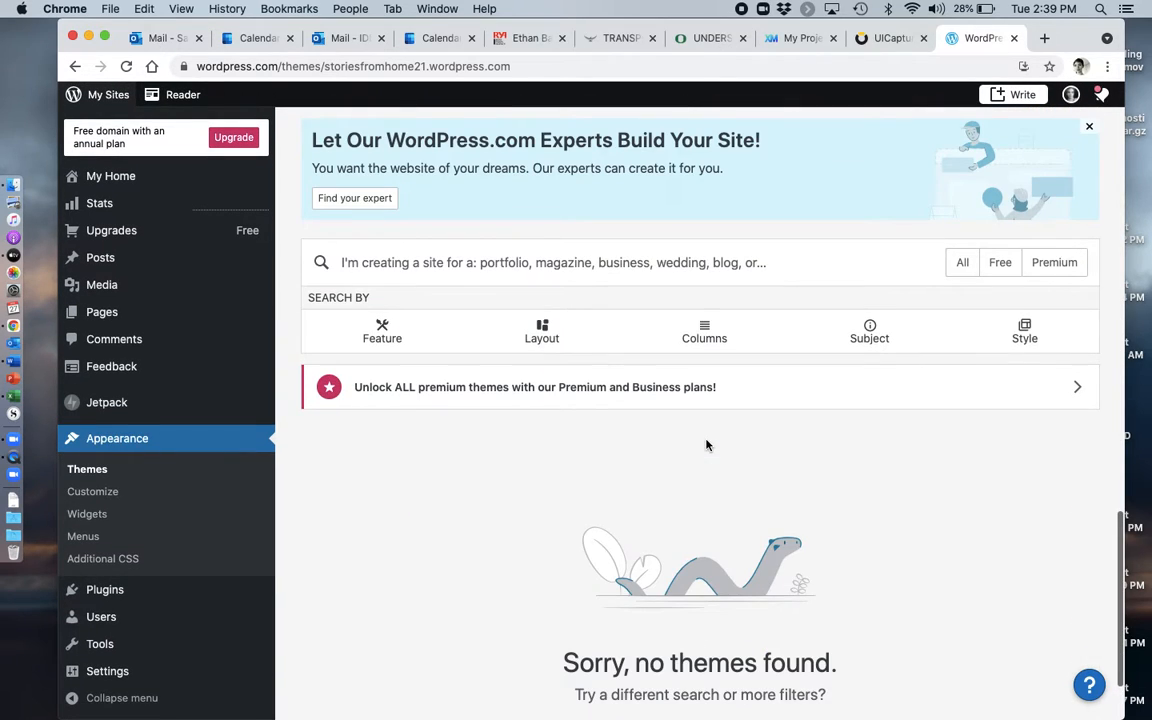
pyautogui.scroll(3, 707, 445)
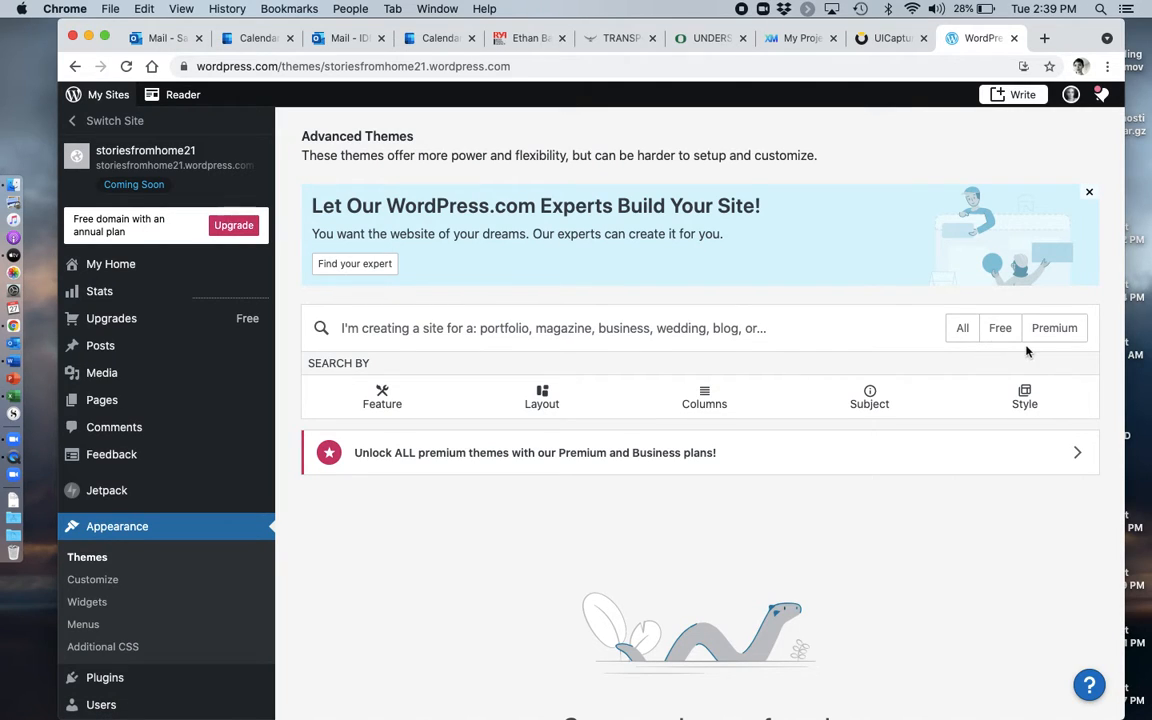
# Limit the themes to free ones and search them for "dy"
pyautogui.click(1001, 336)
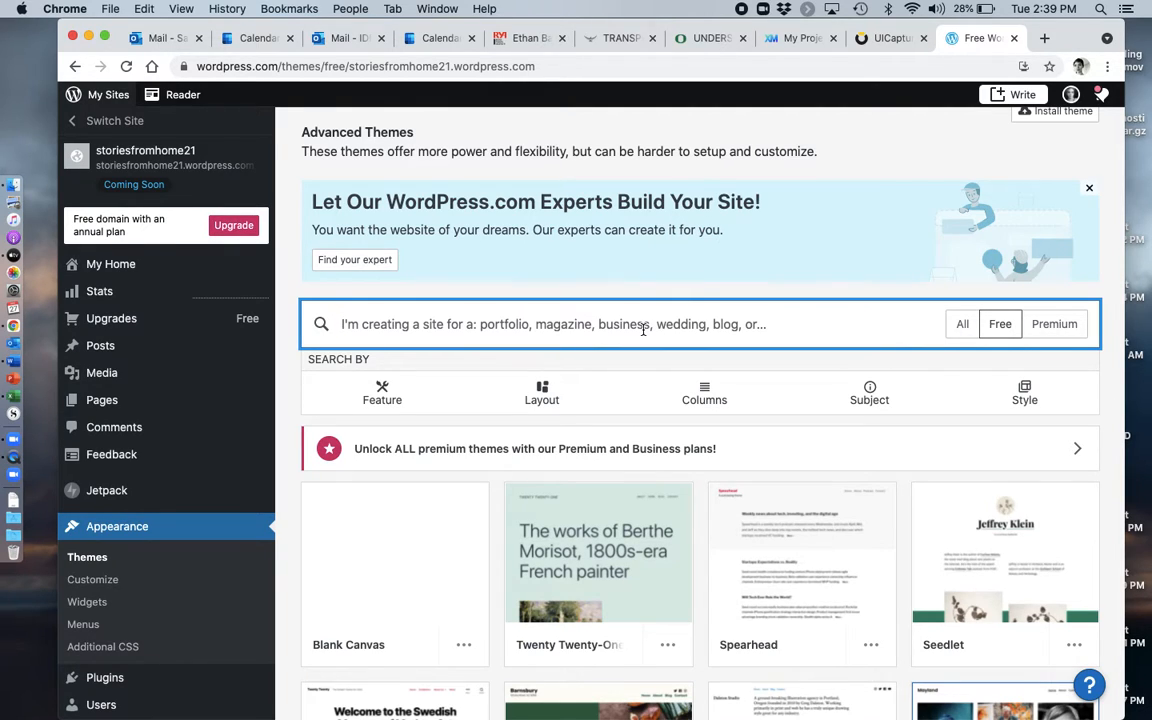
pyautogui.write('dy')
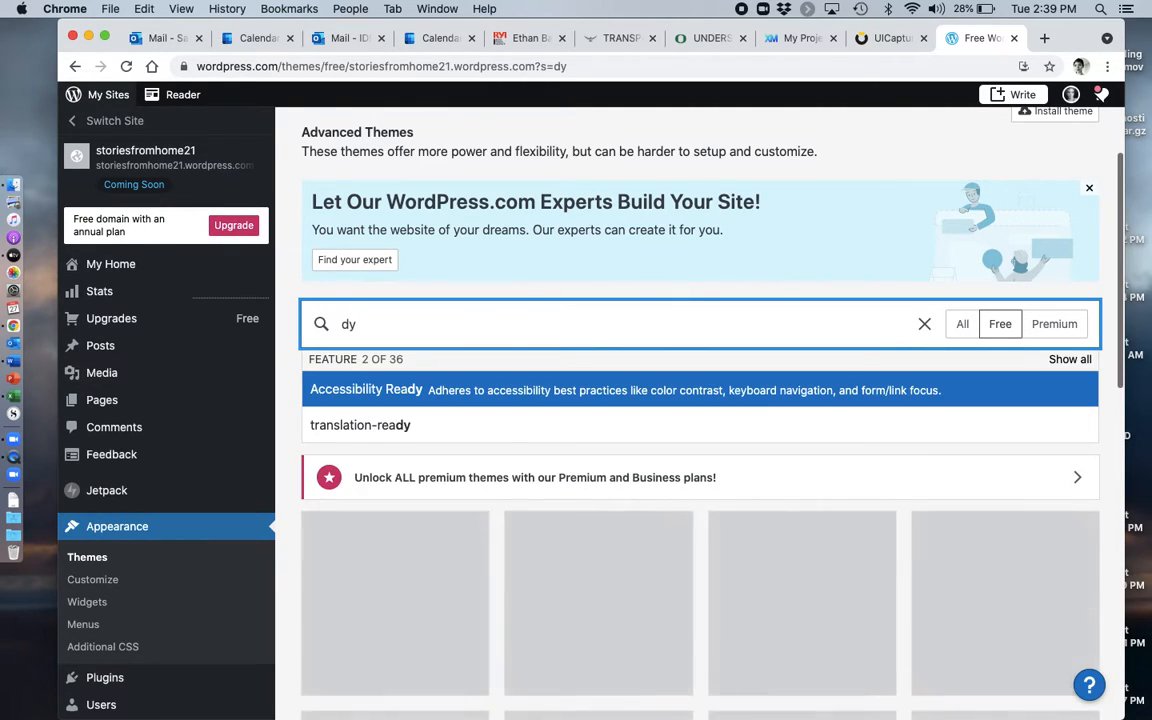
pyautogui.moveTo(437, 534)
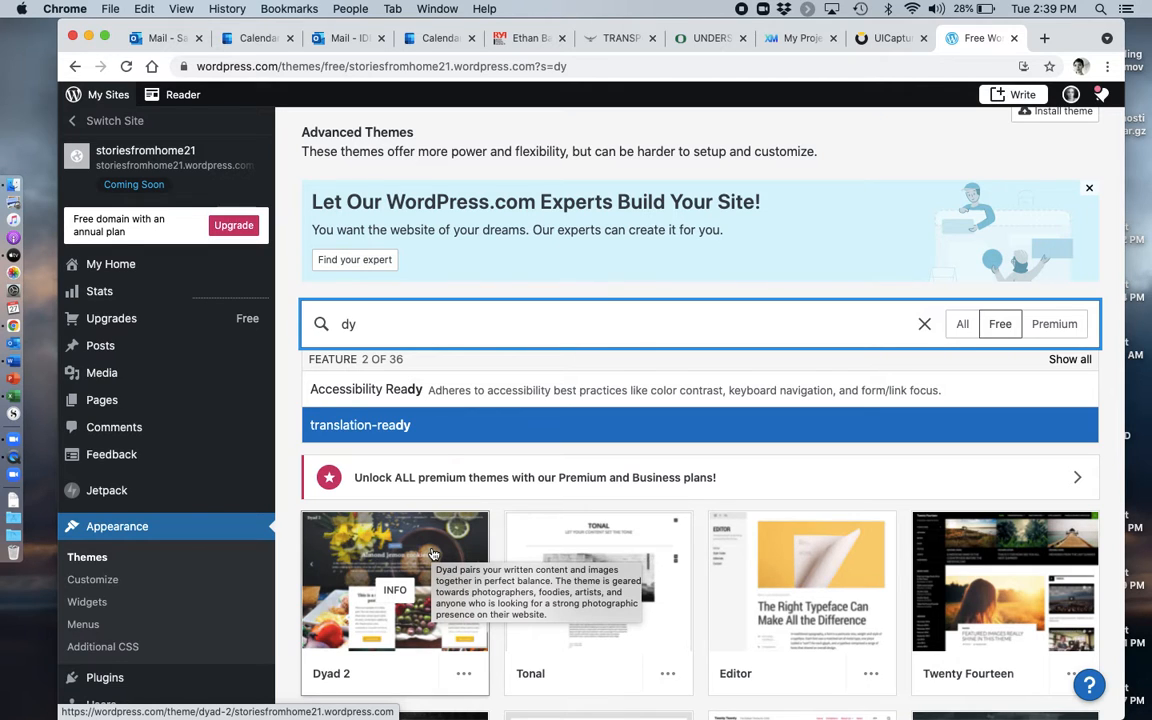
# Look over the free theme results, examine the Pique theme's details page, and return to the results
pyautogui.scroll(-5, 432, 553)
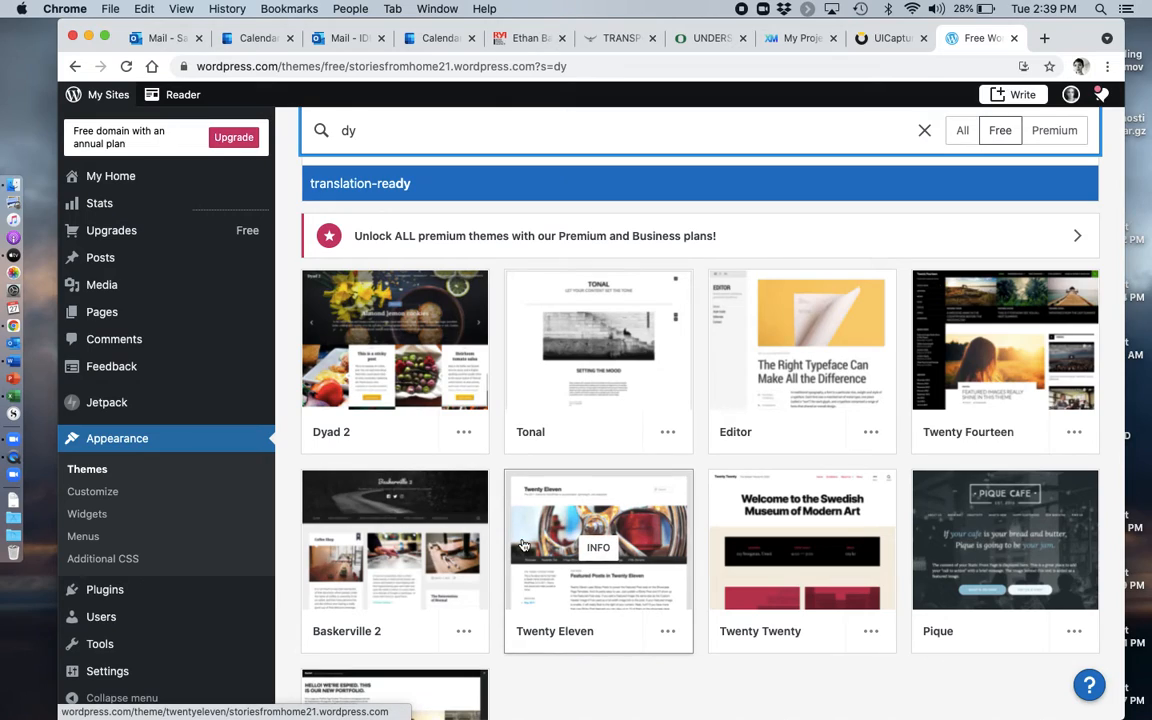
pyautogui.moveTo(522, 545)
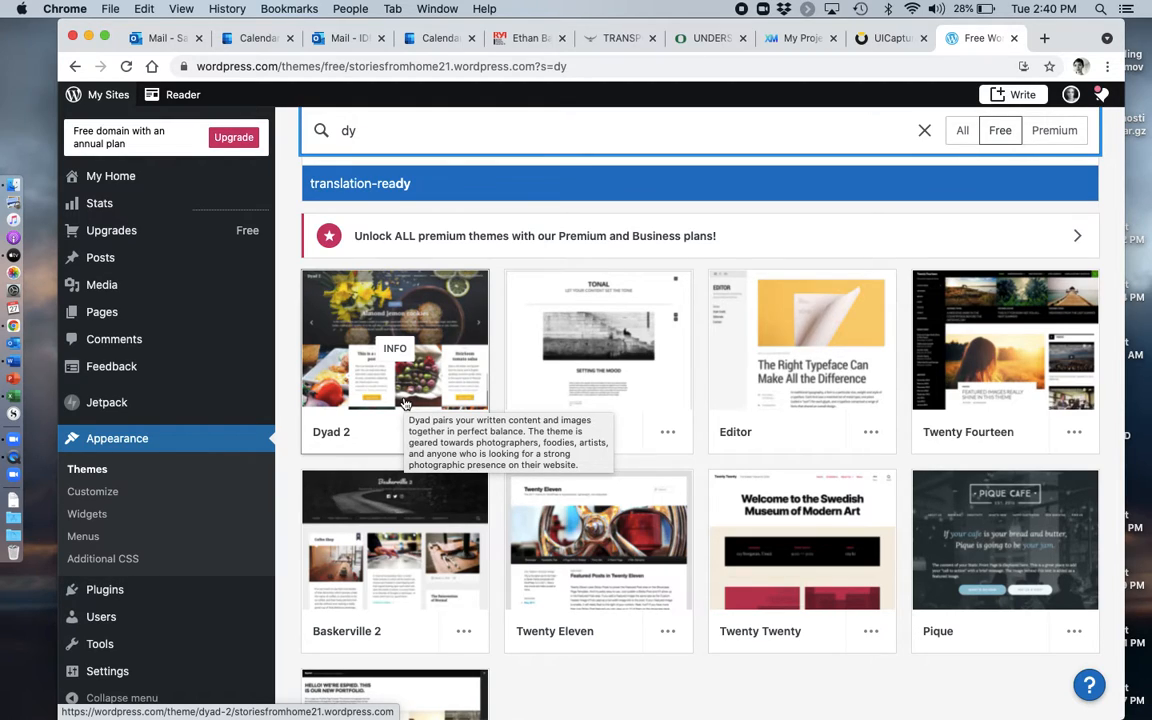
pyautogui.click(975, 513)
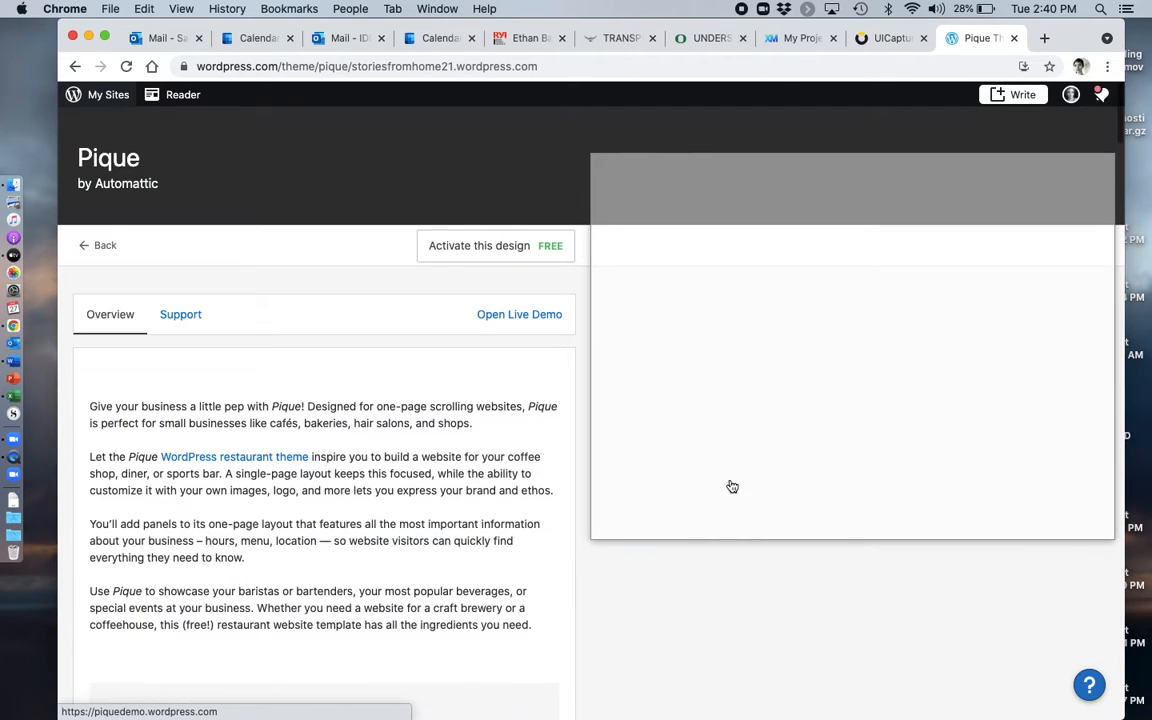
pyautogui.scroll(-1, 485, 451)
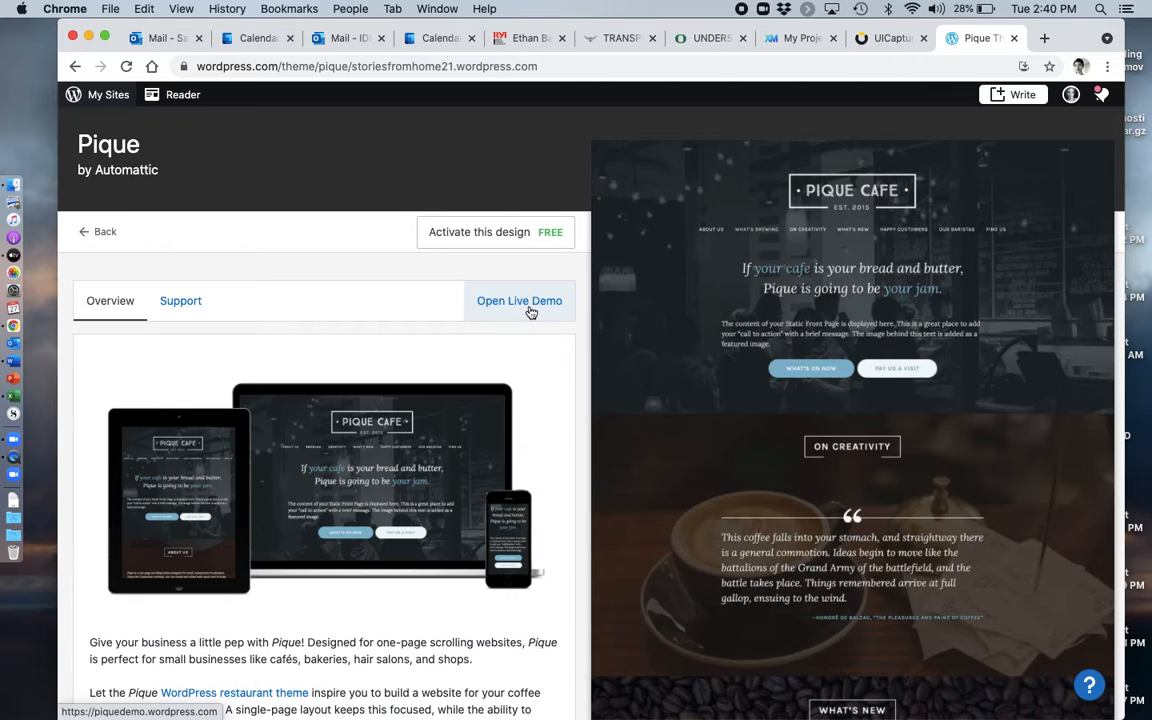
pyautogui.scroll(-5, 450, 483)
pyautogui.scroll(-6, 707, 473)
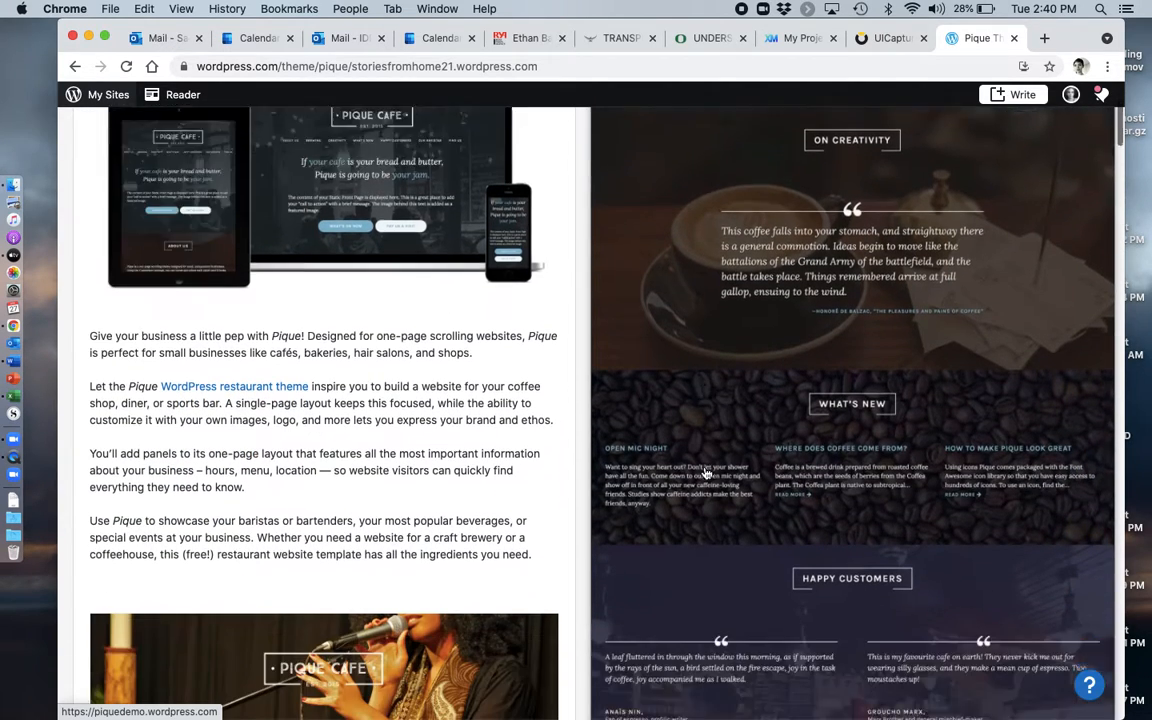
pyautogui.scroll(11, 707, 473)
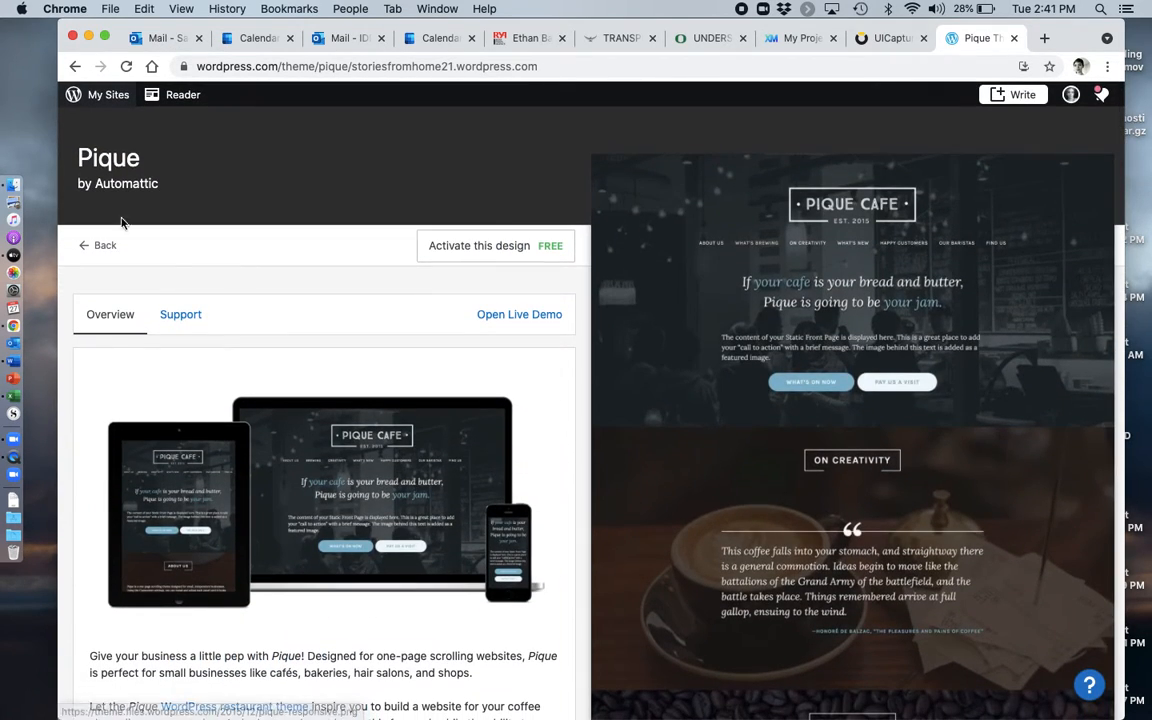
pyautogui.click(88, 252)
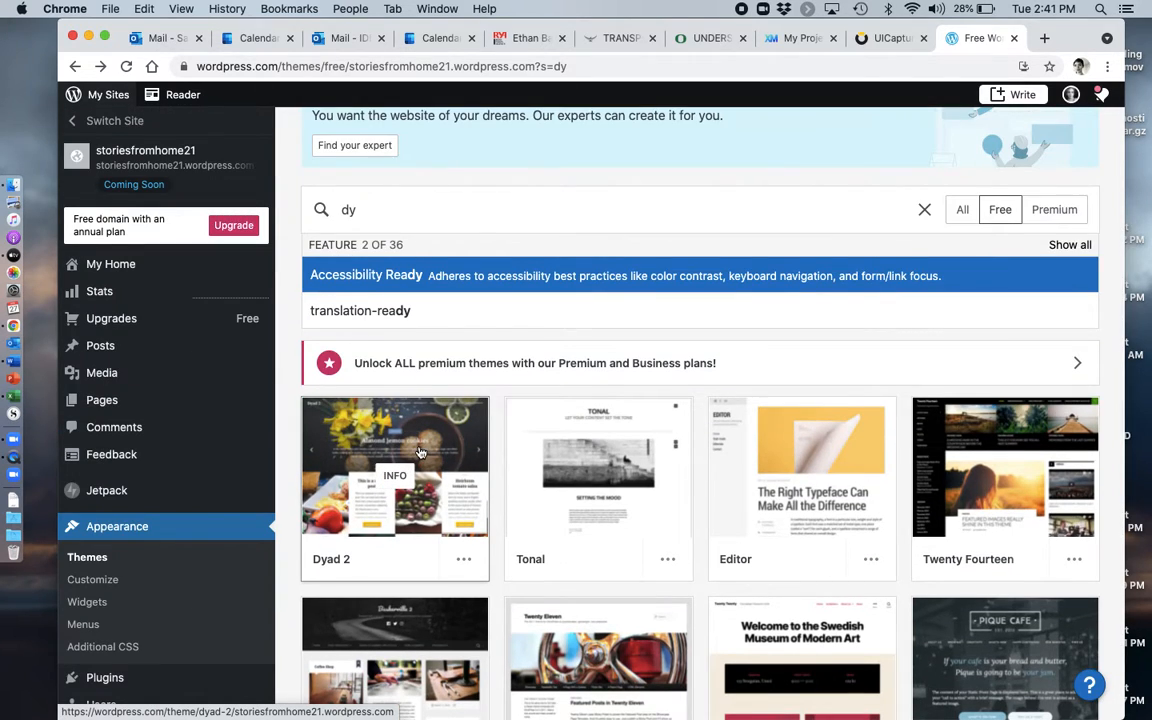
# Activate the free Dyad 2 theme from its details page and open the site for customizing
pyautogui.click(415, 457)
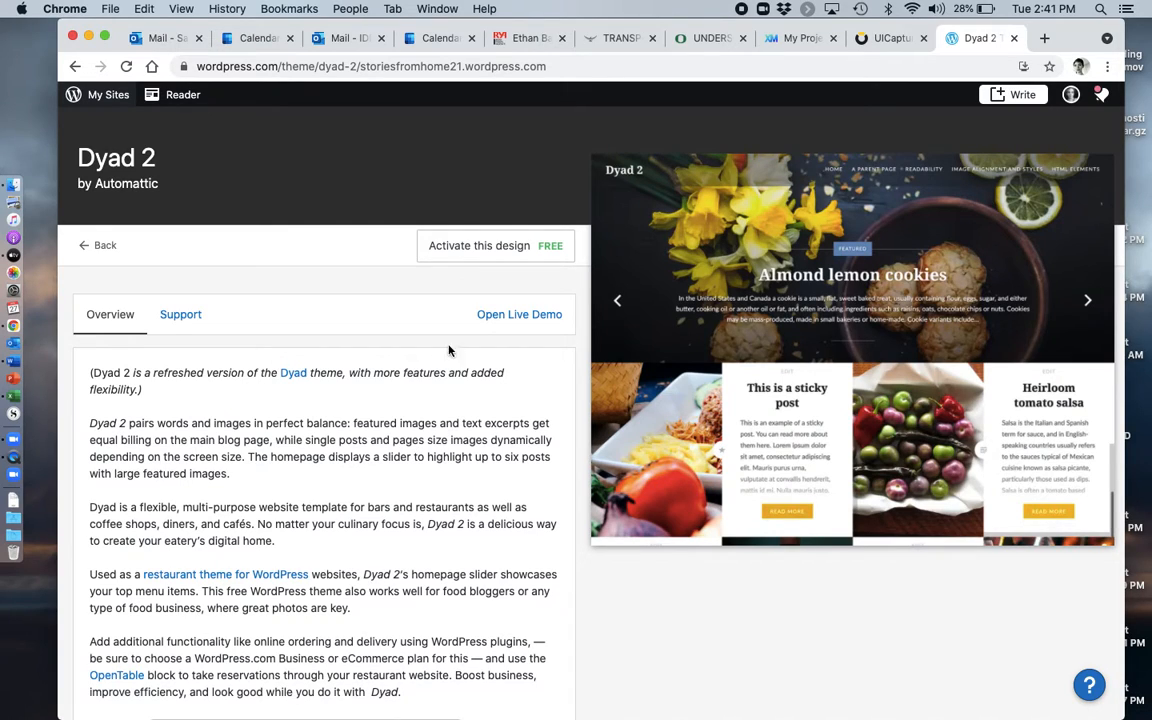
pyautogui.click(506, 251)
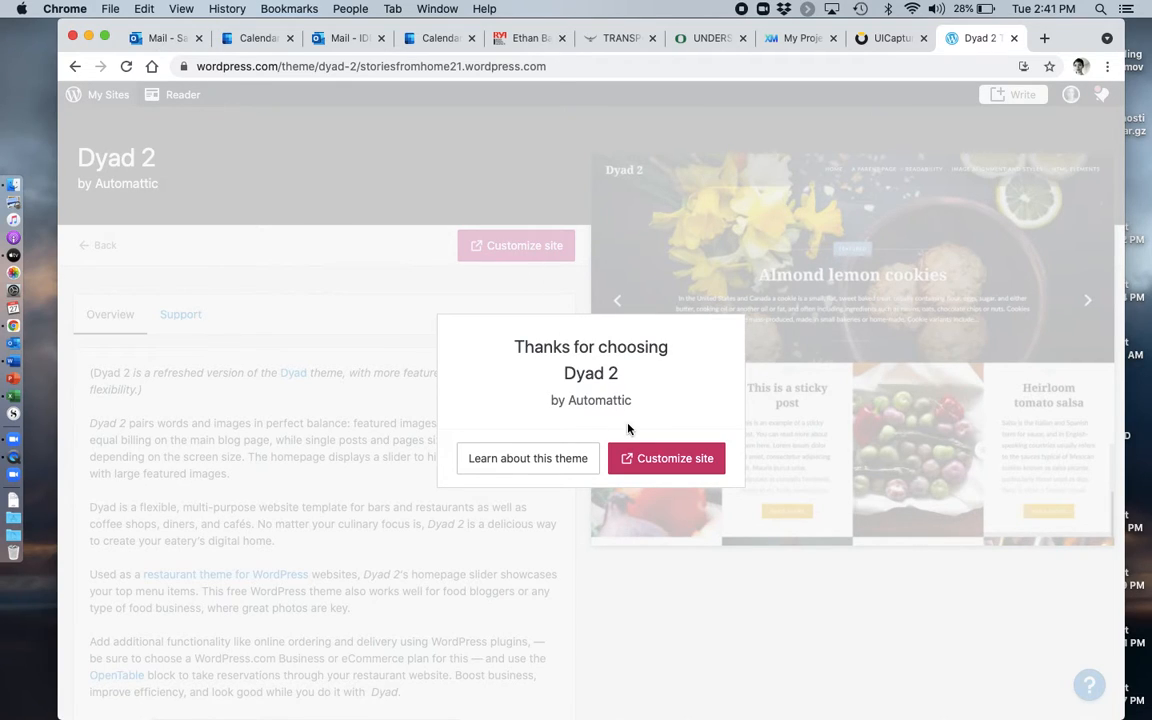
pyautogui.click(655, 460)
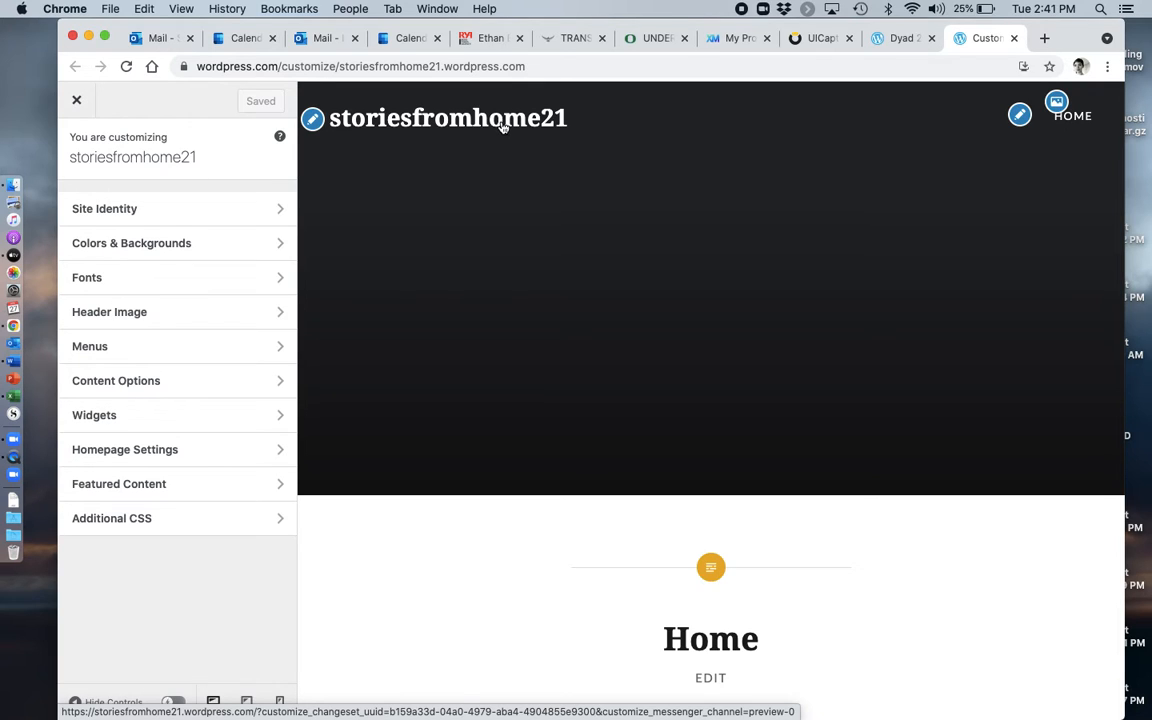
# Try to edit the site title directly from the site preview
pyautogui.click(540, 122)
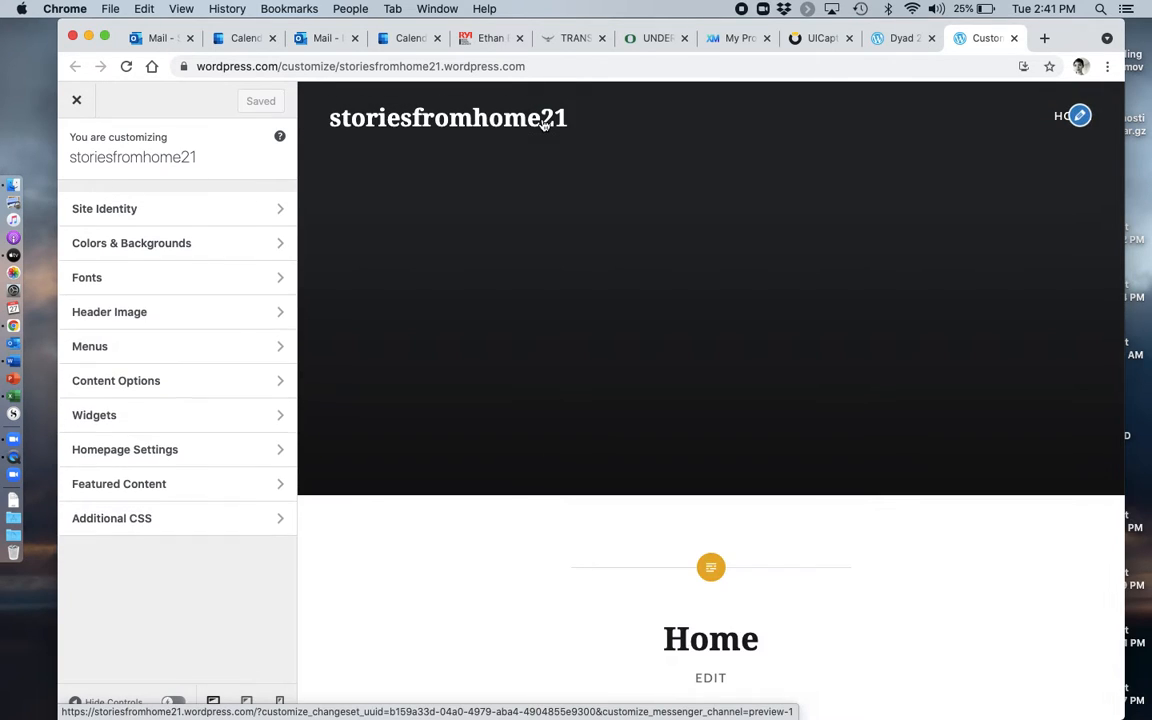
pyautogui.click(553, 124)
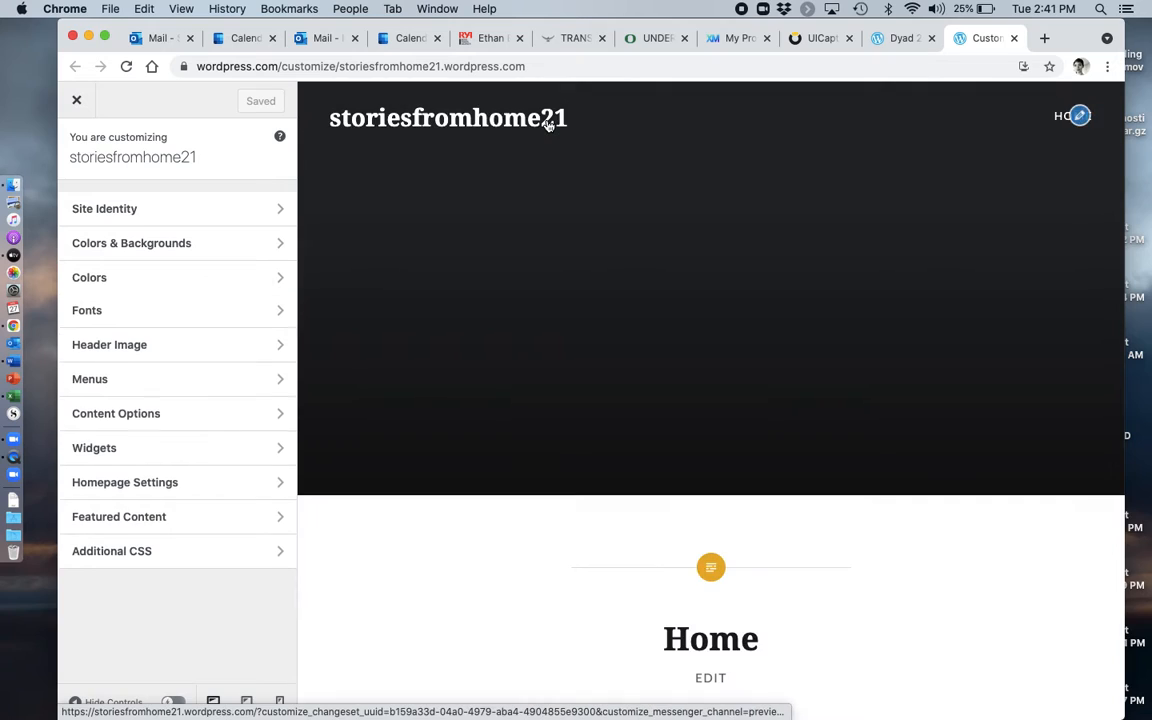
pyautogui.click(495, 126)
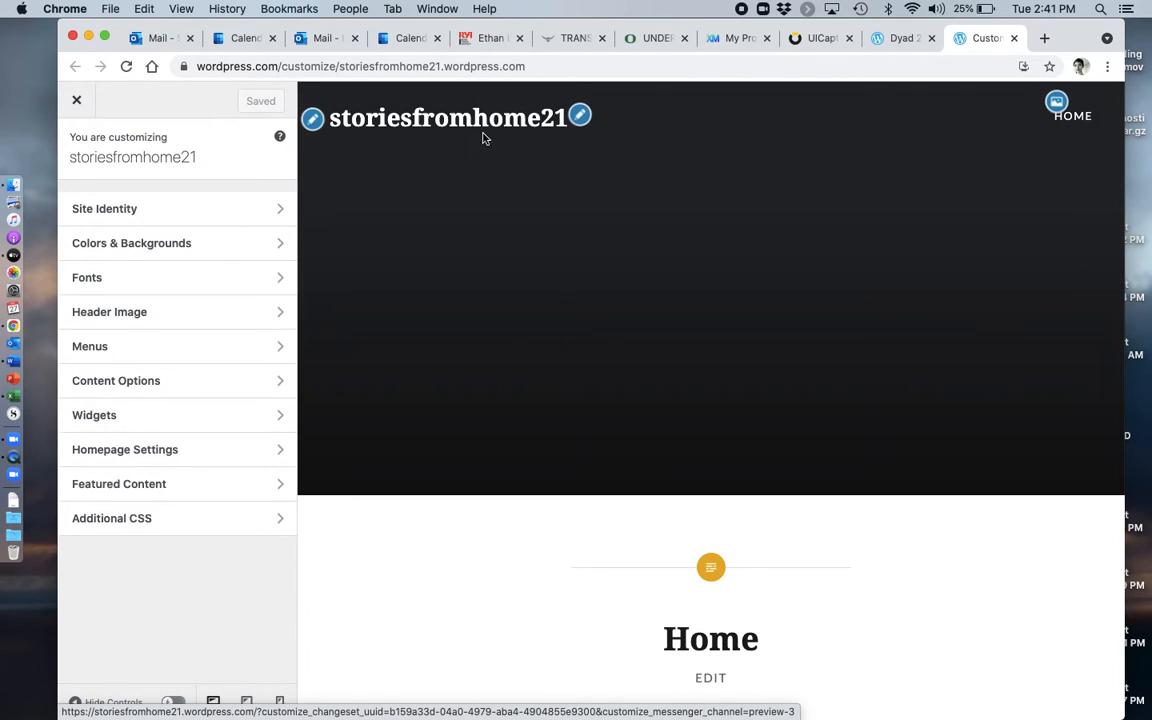
pyautogui.click(579, 119)
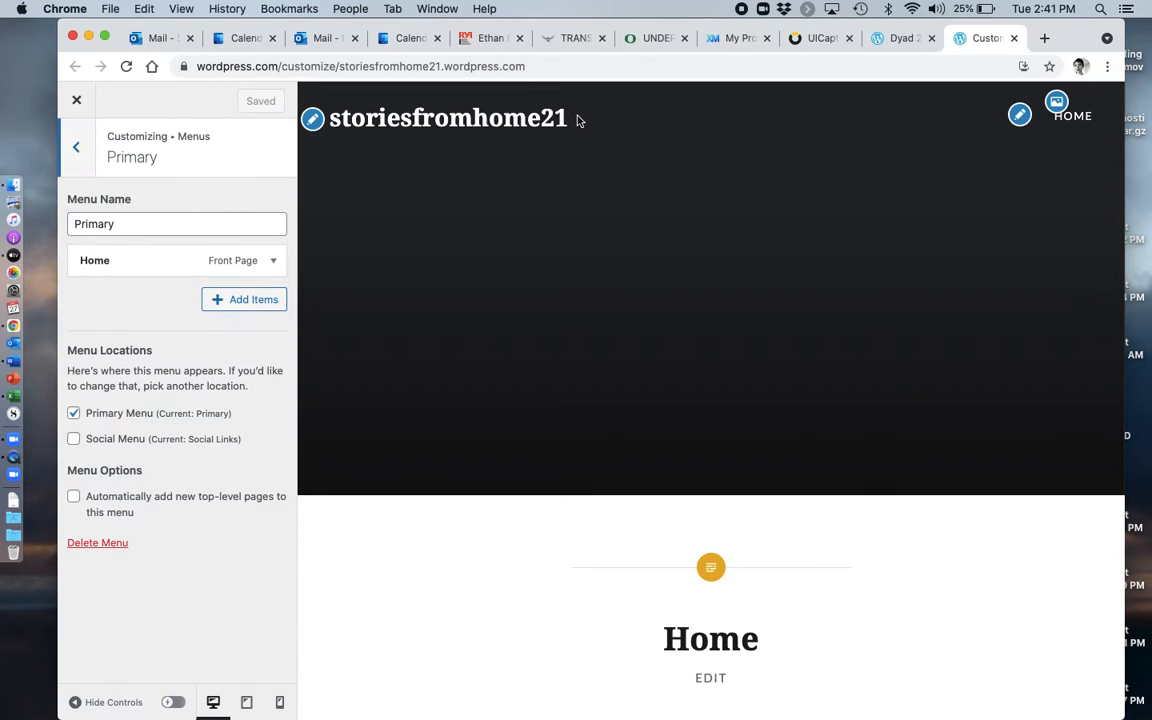
pyautogui.click(553, 124)
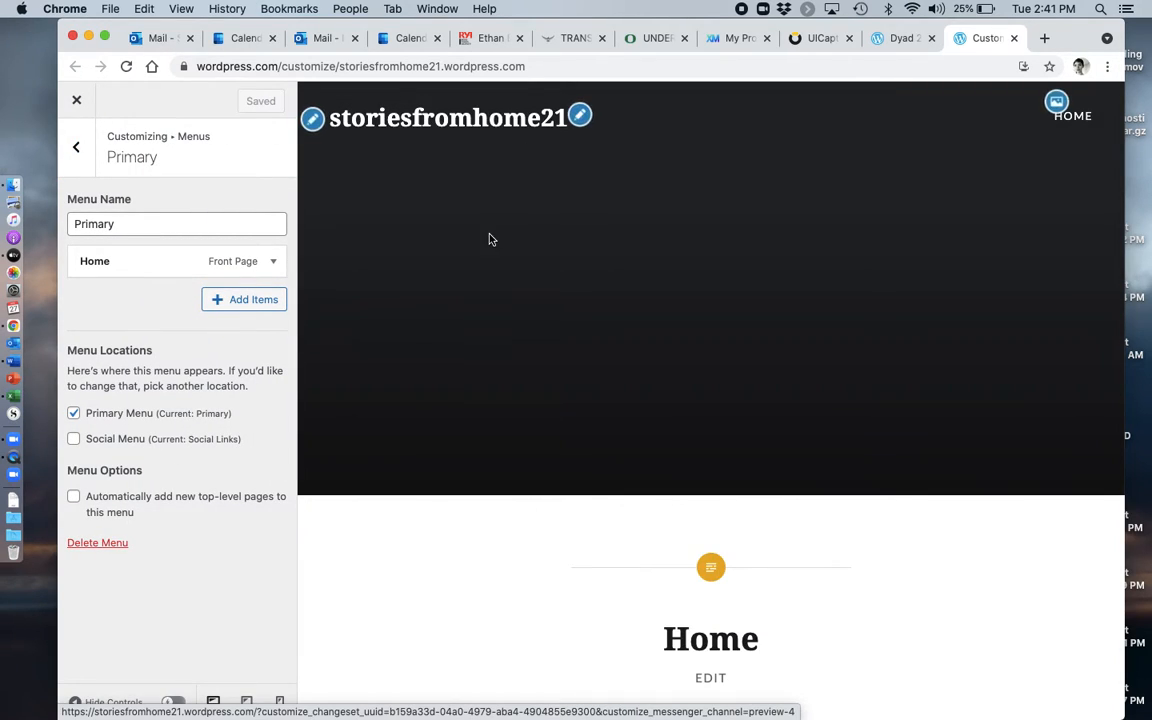
pyautogui.click(313, 121)
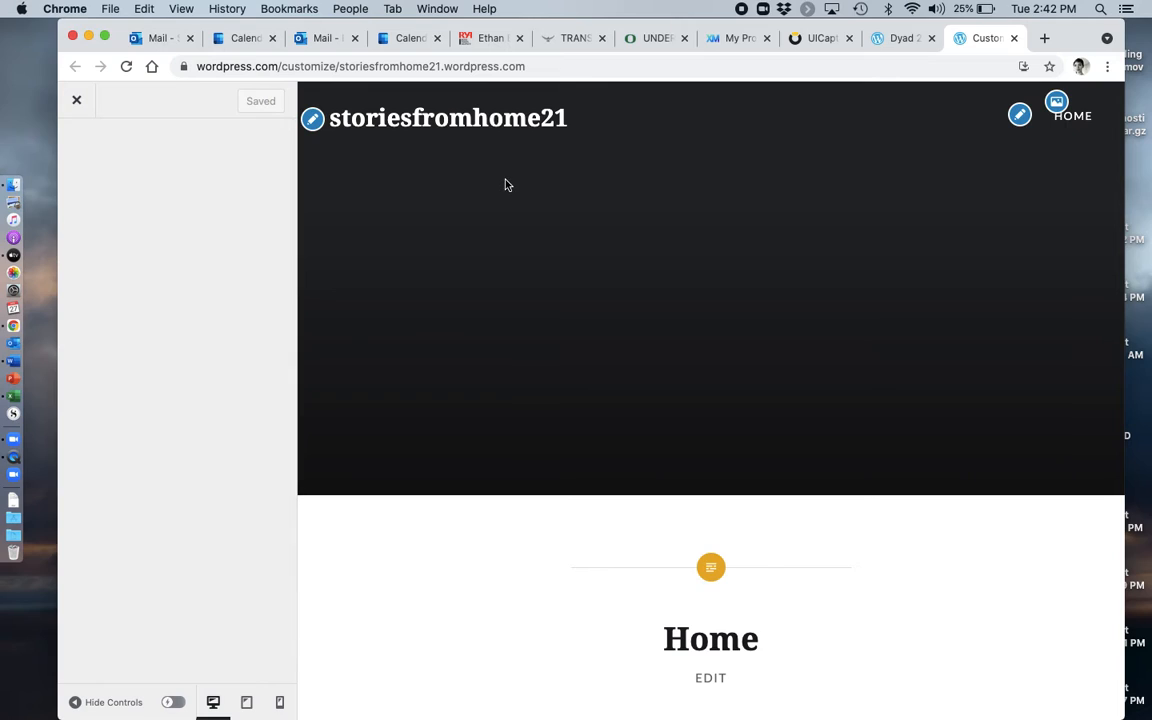
# Open the header image settings and look through the suggested header images
pyautogui.click(1058, 104)
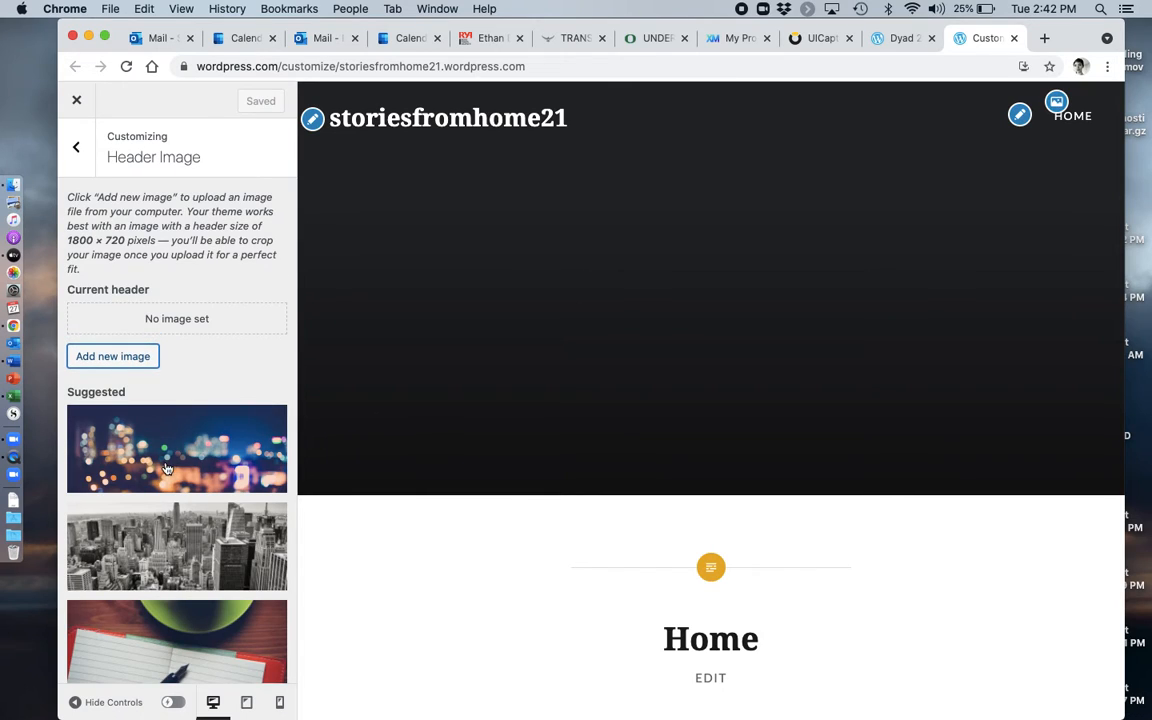
pyautogui.scroll(-10, 147, 643)
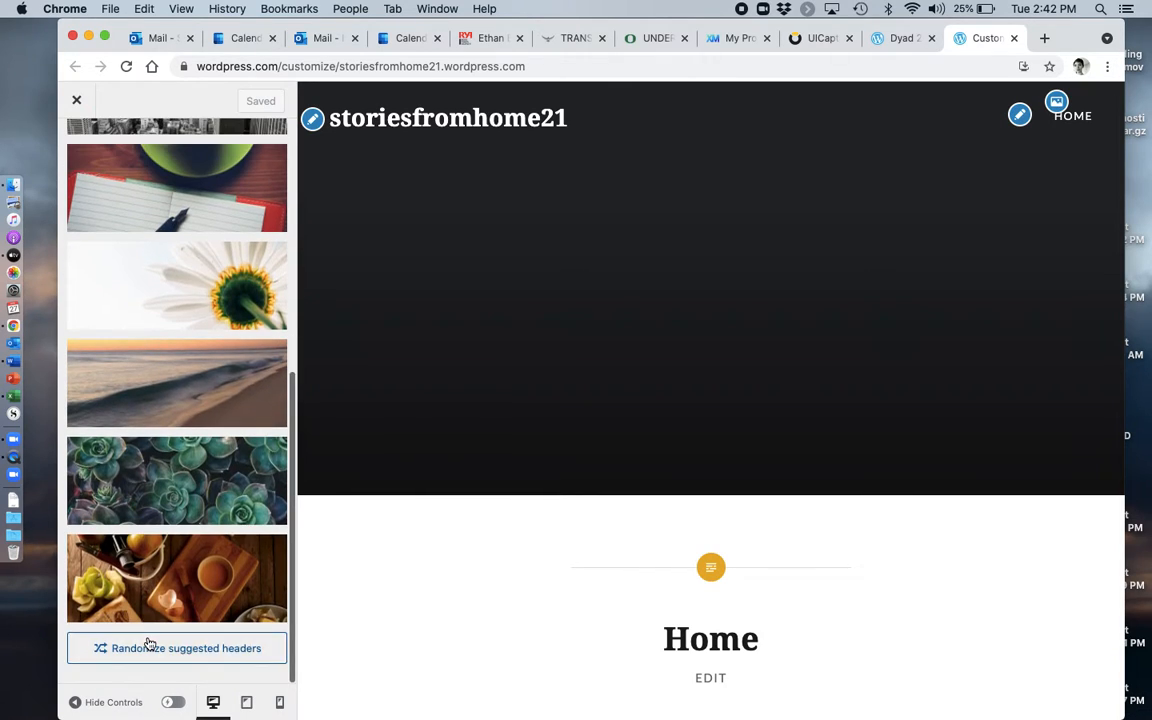
pyautogui.scroll(10, 147, 643)
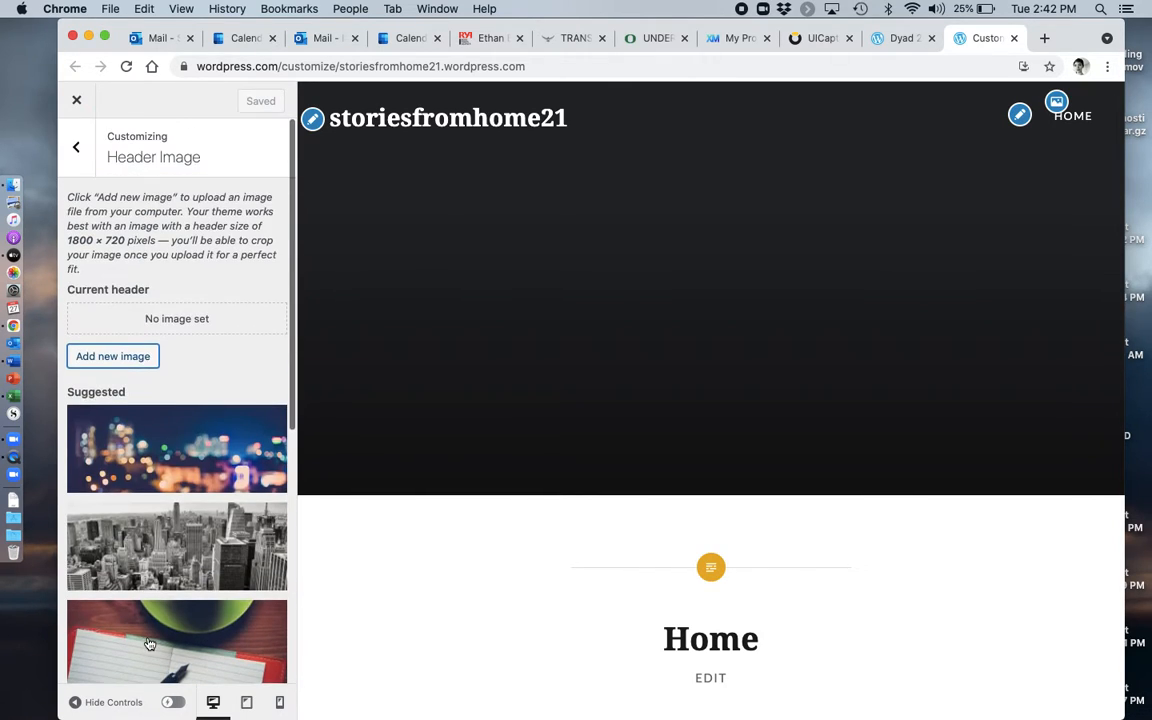
# Look through the Unsplash folder's pictures in icon view for a header image to upload, and cancel the file selection
pyautogui.click(124, 364)
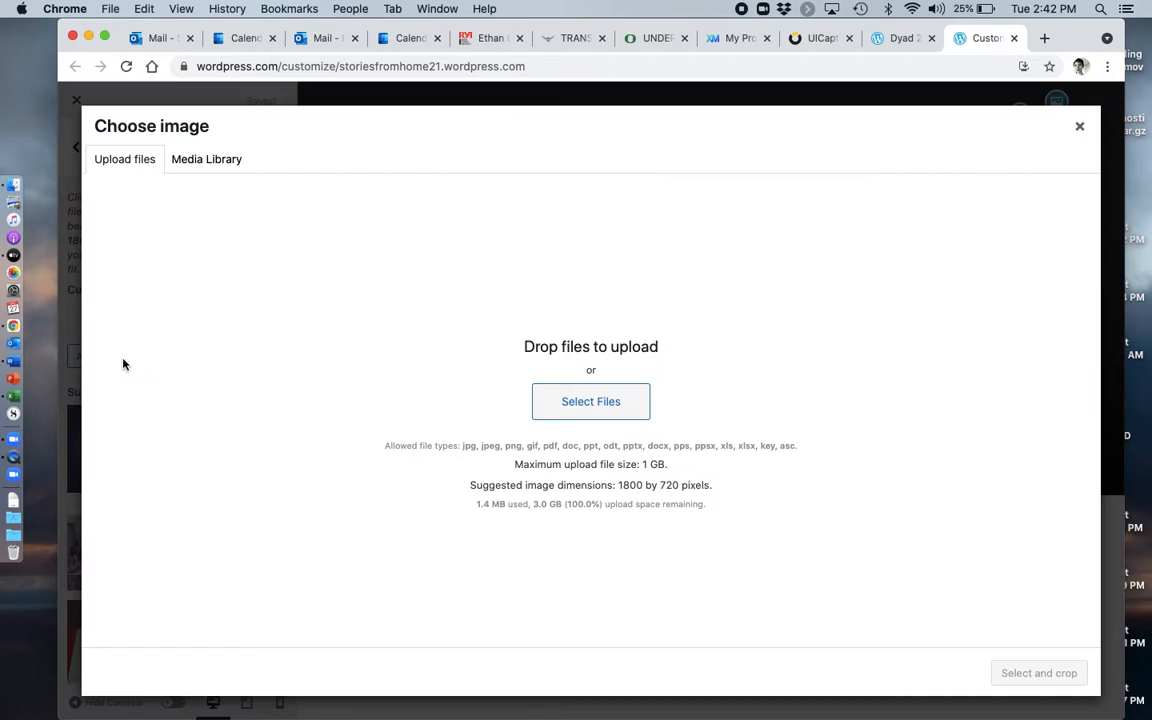
pyautogui.click(575, 416)
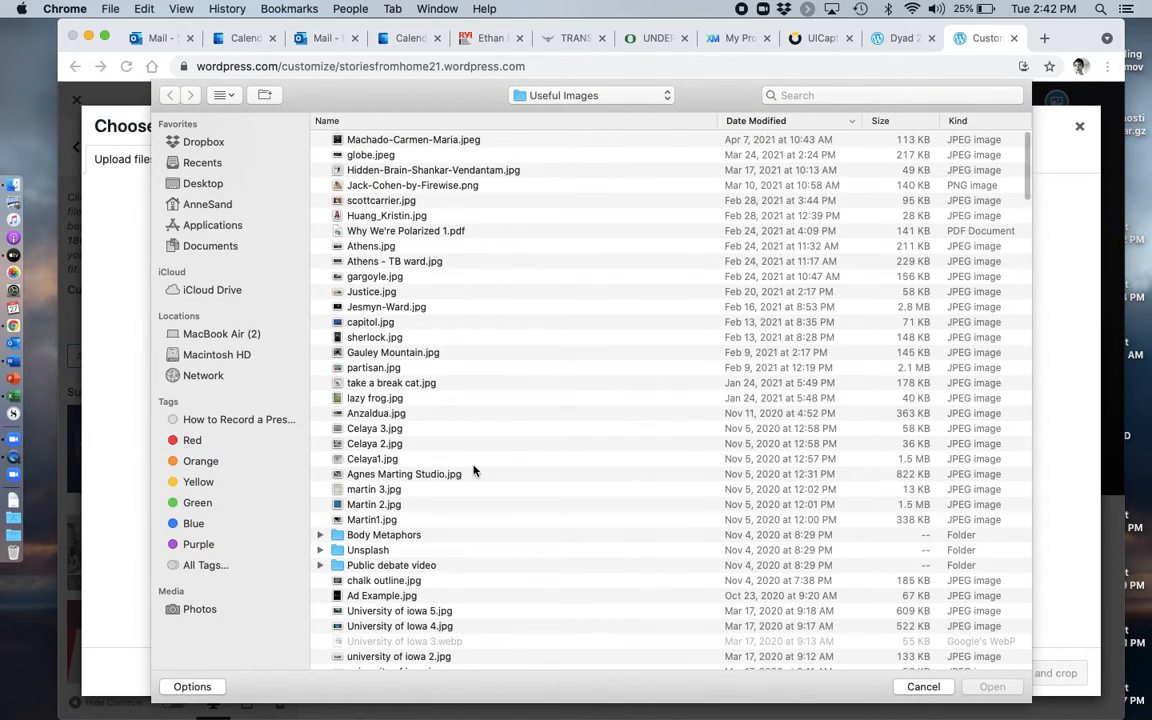
pyautogui.click(320, 550)
pyautogui.doubleClick(370, 551)
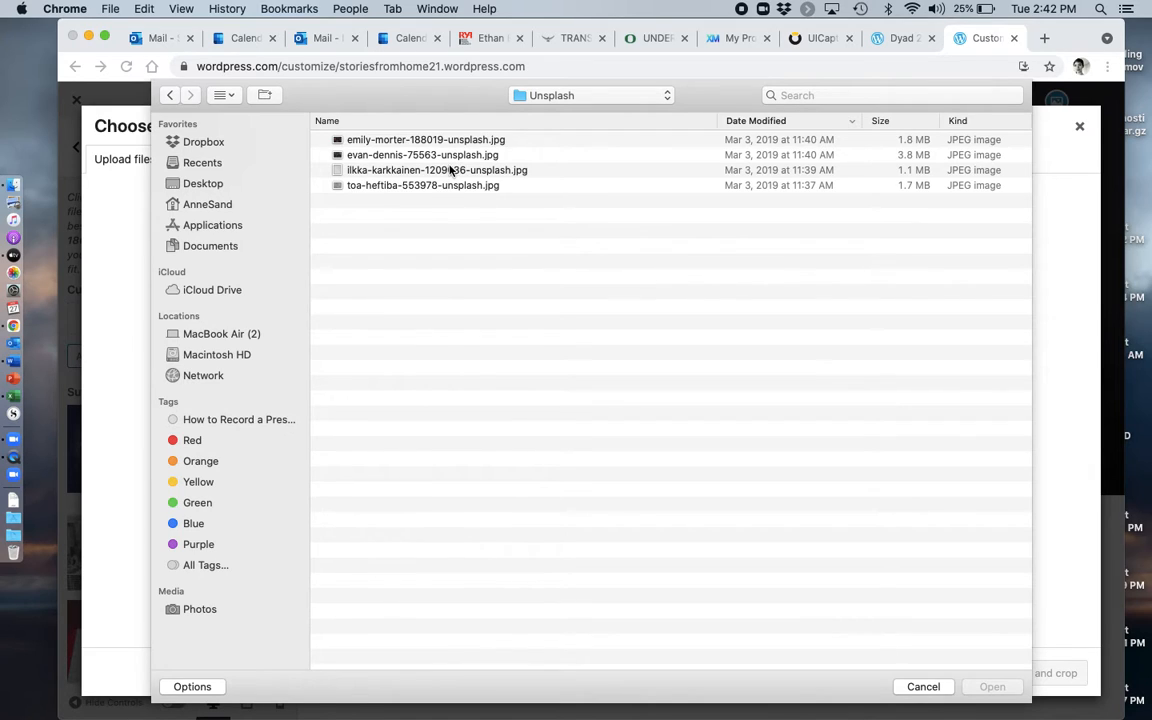
pyautogui.click(224, 95)
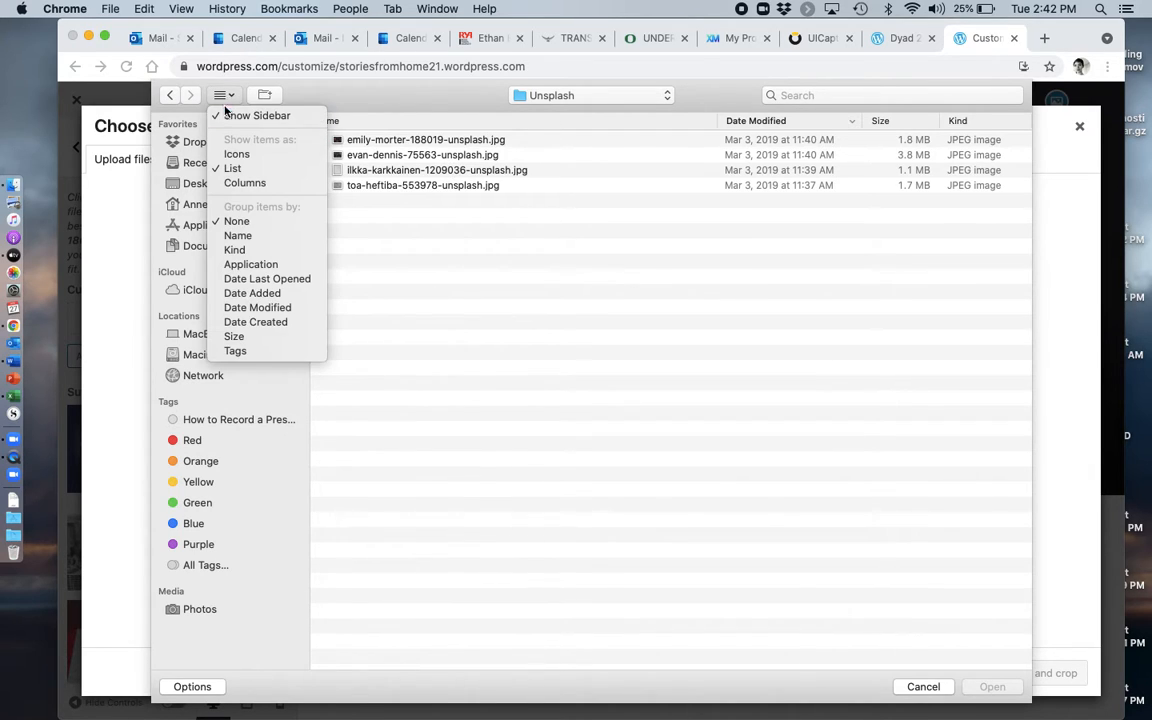
pyautogui.click(249, 157)
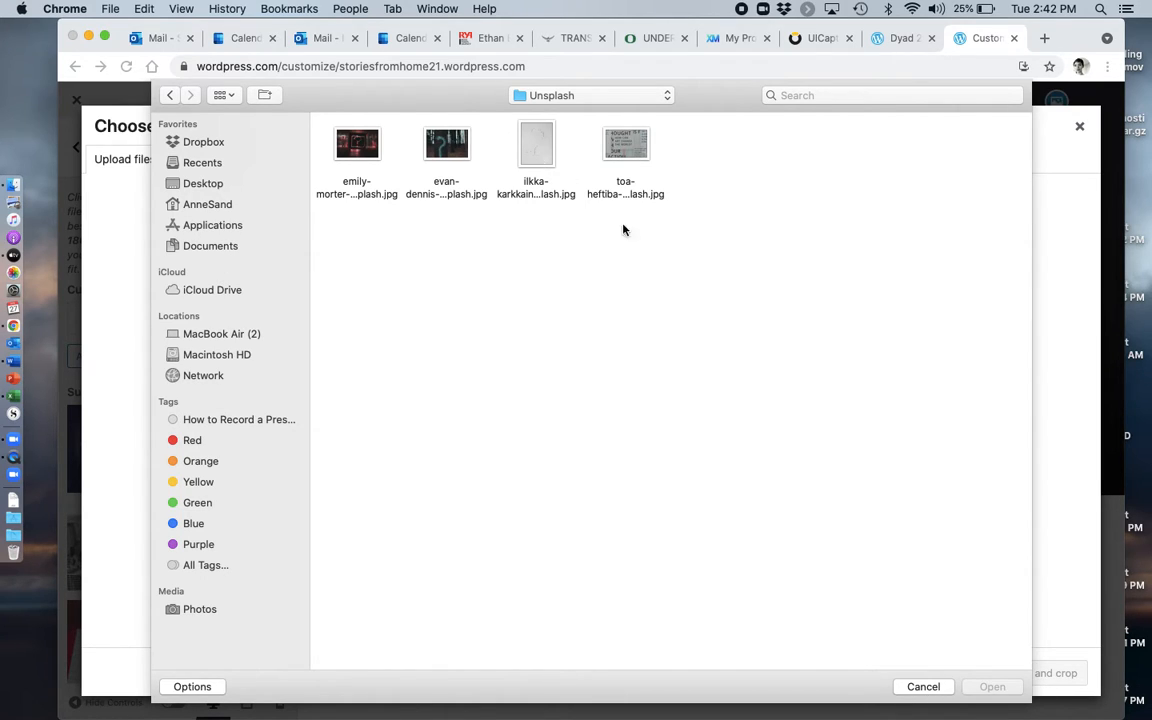
pyautogui.click(923, 687)
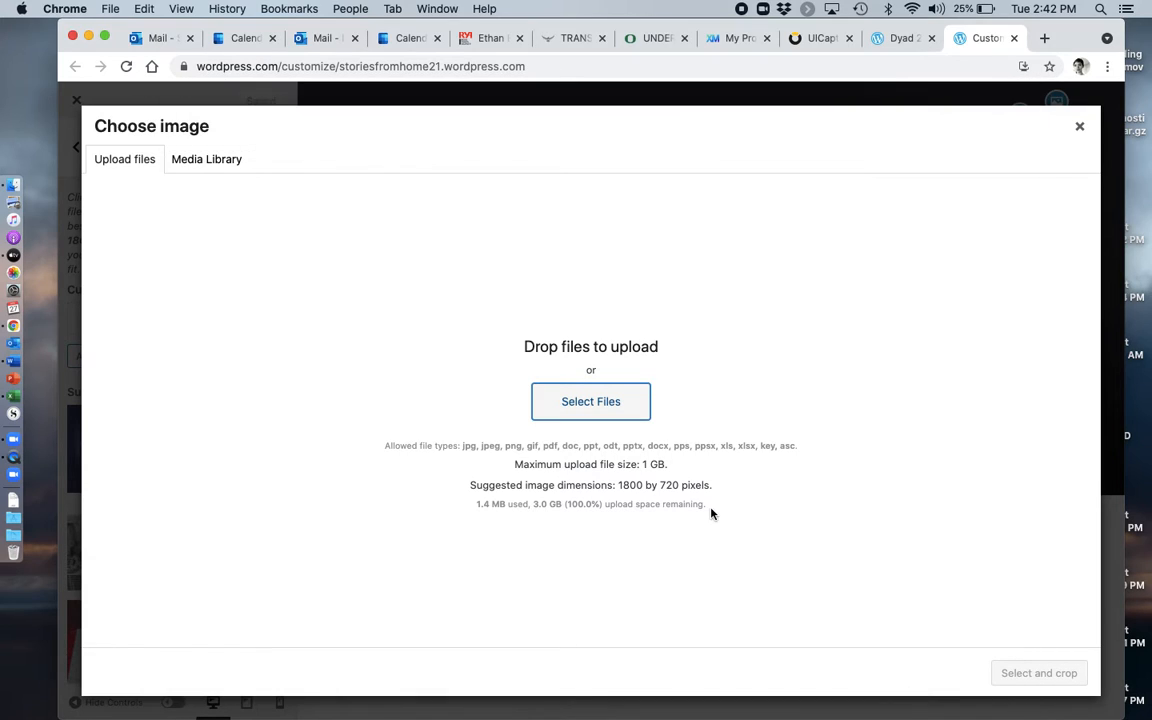
# Check the images available in the site's media library and leave the image chooser without selecting one
pyautogui.click(204, 160)
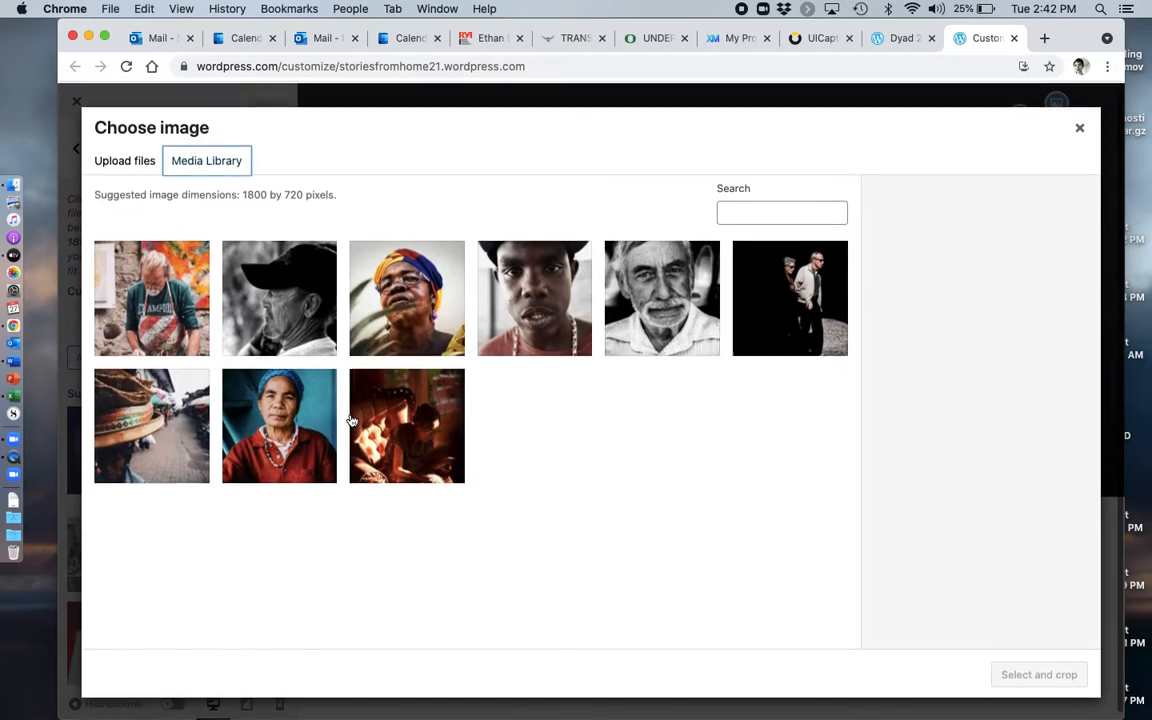
pyautogui.click(133, 162)
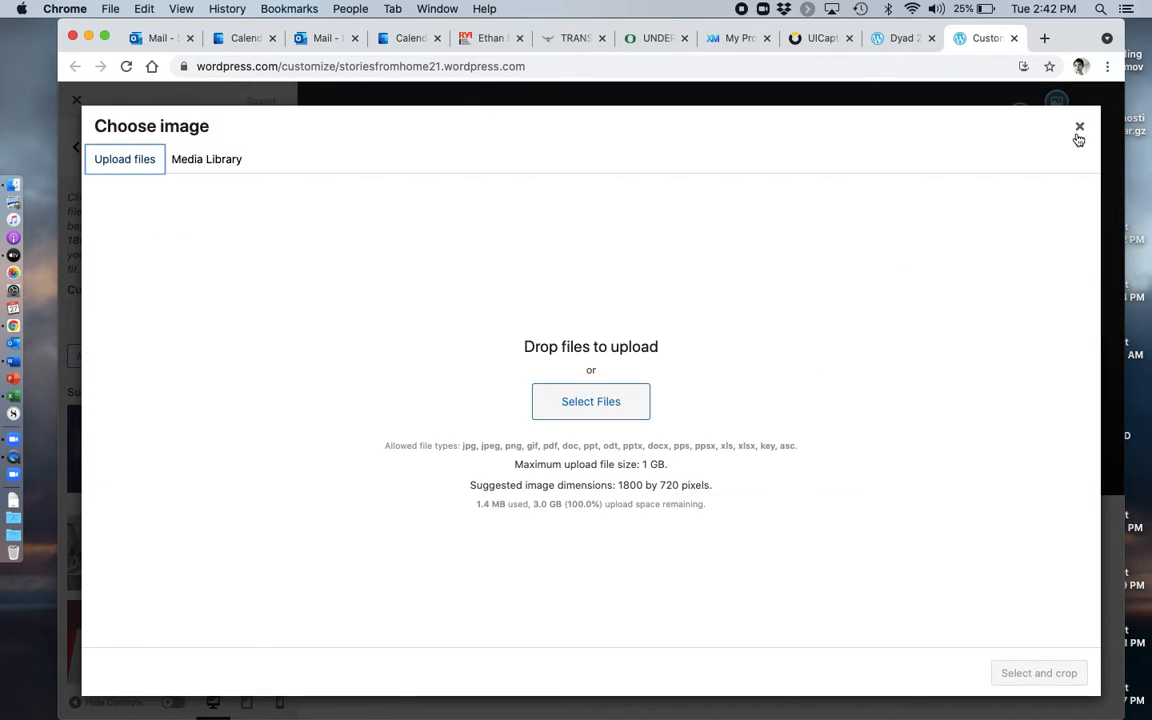
pyautogui.click(1079, 127)
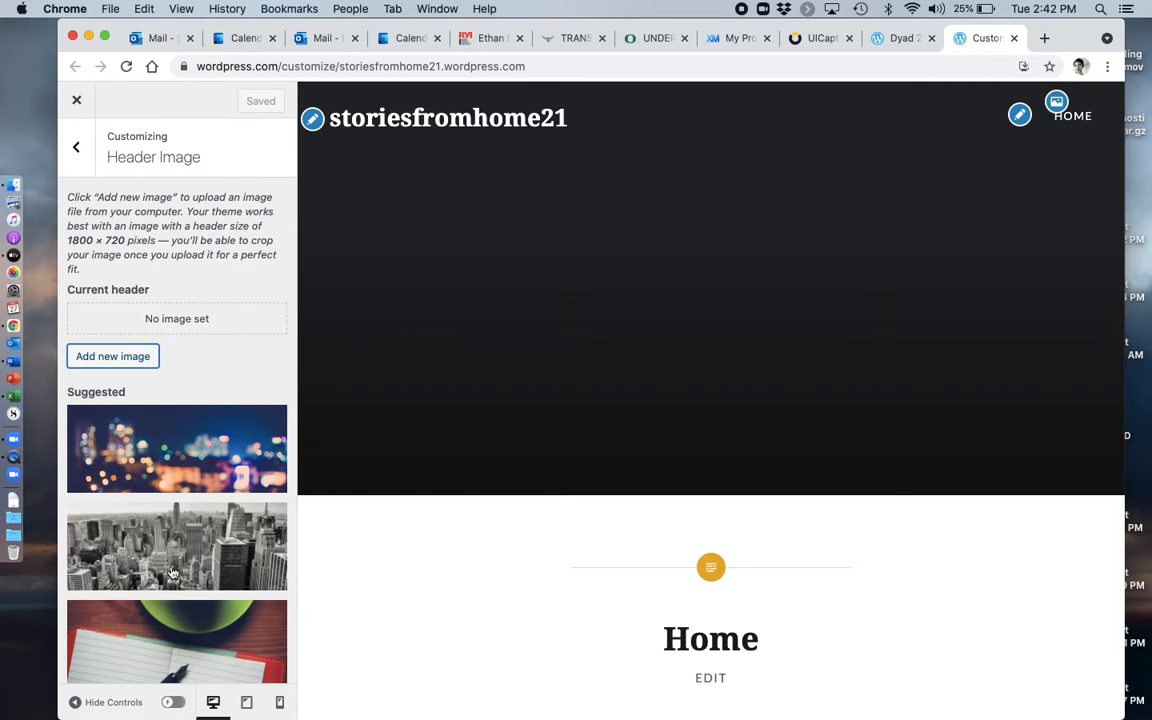
# Use the suggested picture of cooking ingredients on a wooden table as the header image and save the changes
pyautogui.scroll(-5, 170, 575)
pyautogui.scroll(-4, 172, 573)
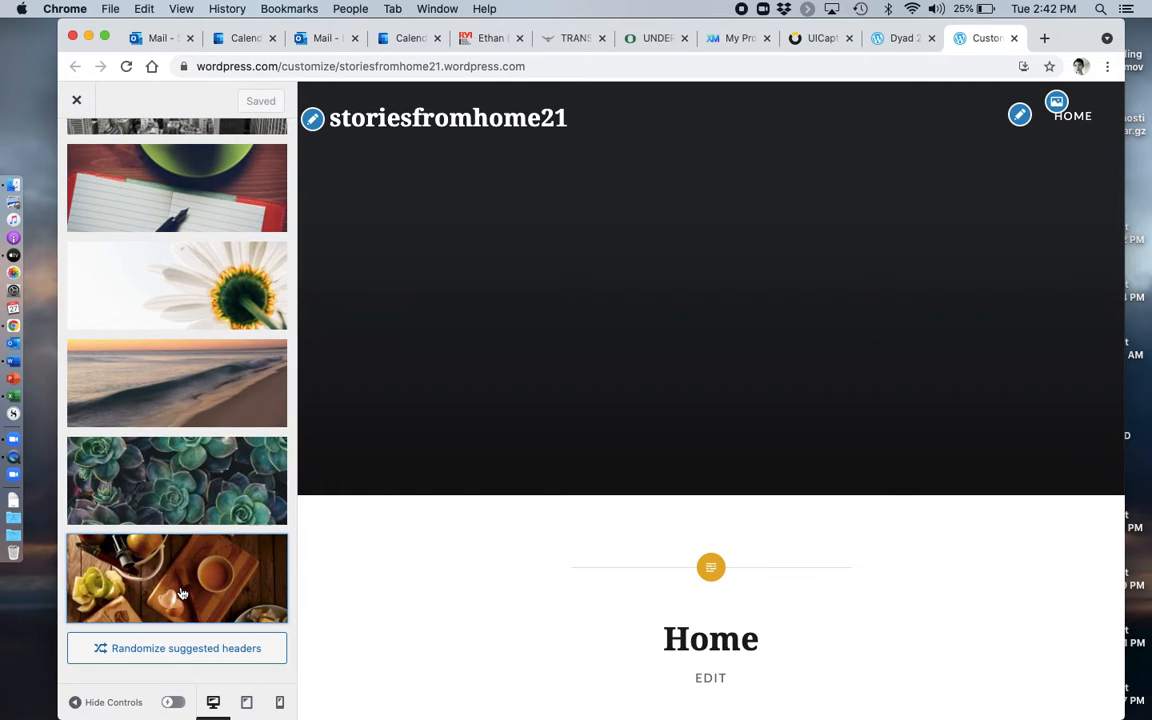
pyautogui.click(180, 589)
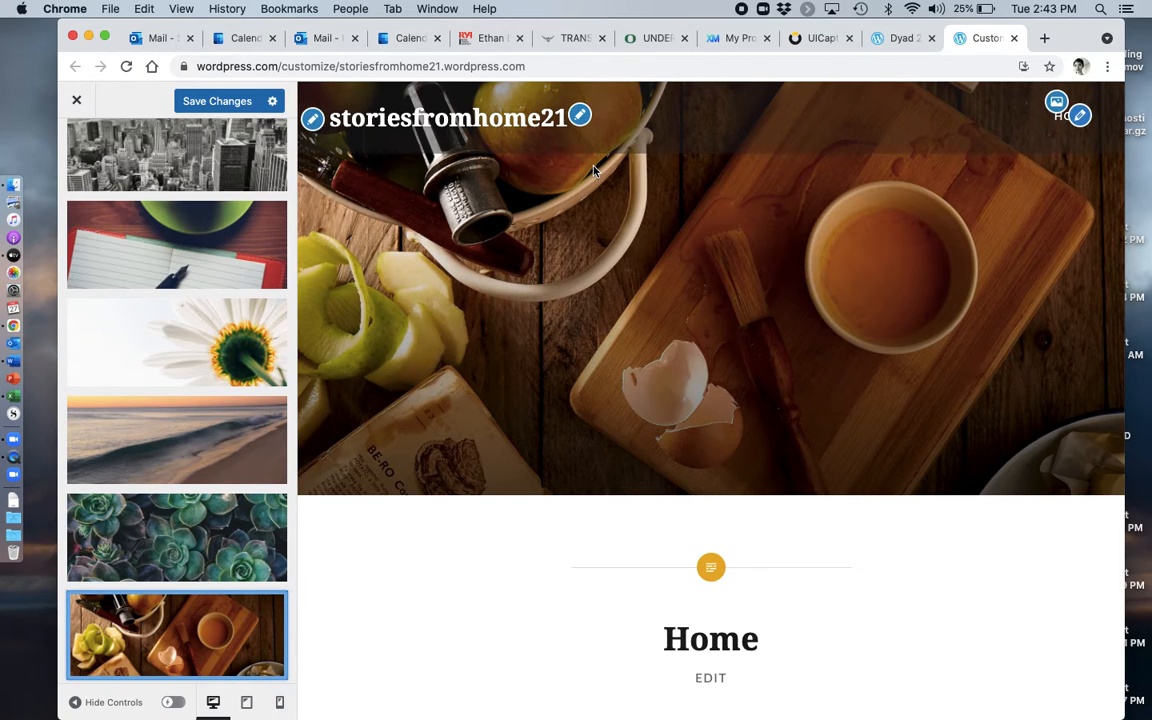
pyautogui.scroll(-1, 617, 625)
pyautogui.scroll(1, 617, 625)
pyautogui.click(222, 102)
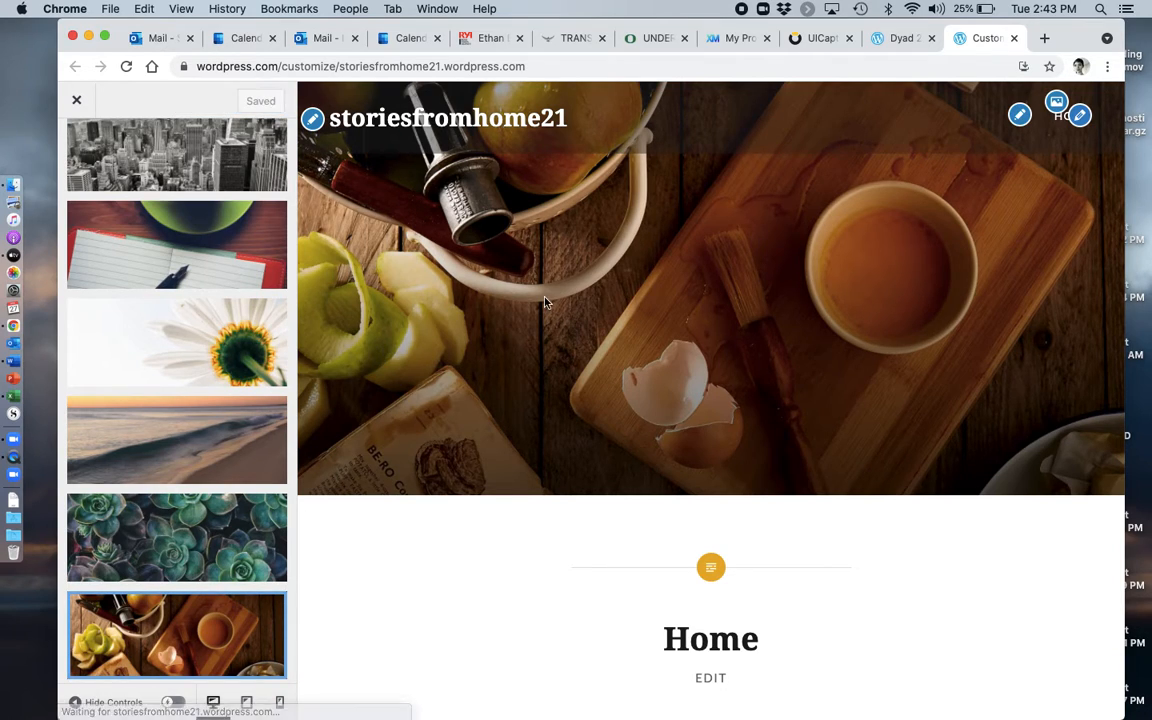
pyautogui.click(77, 99)
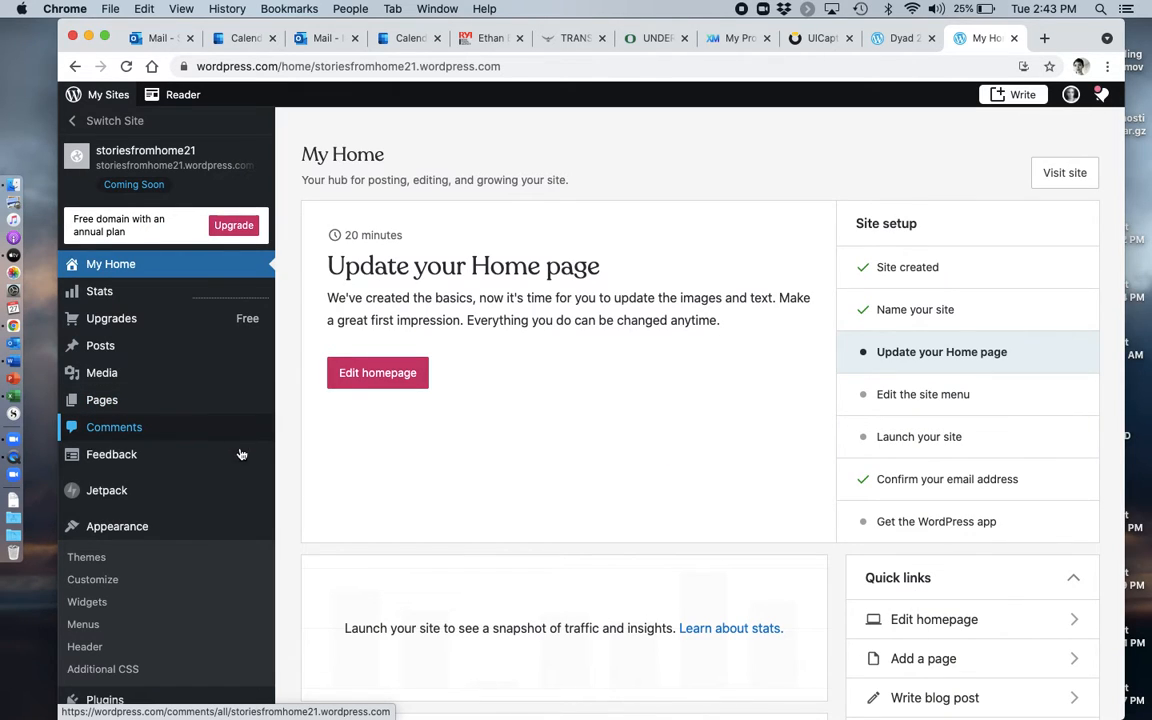
# Open the site customizer's identity settings and change the site title to "Stories of Home"
pyautogui.click(118, 581)
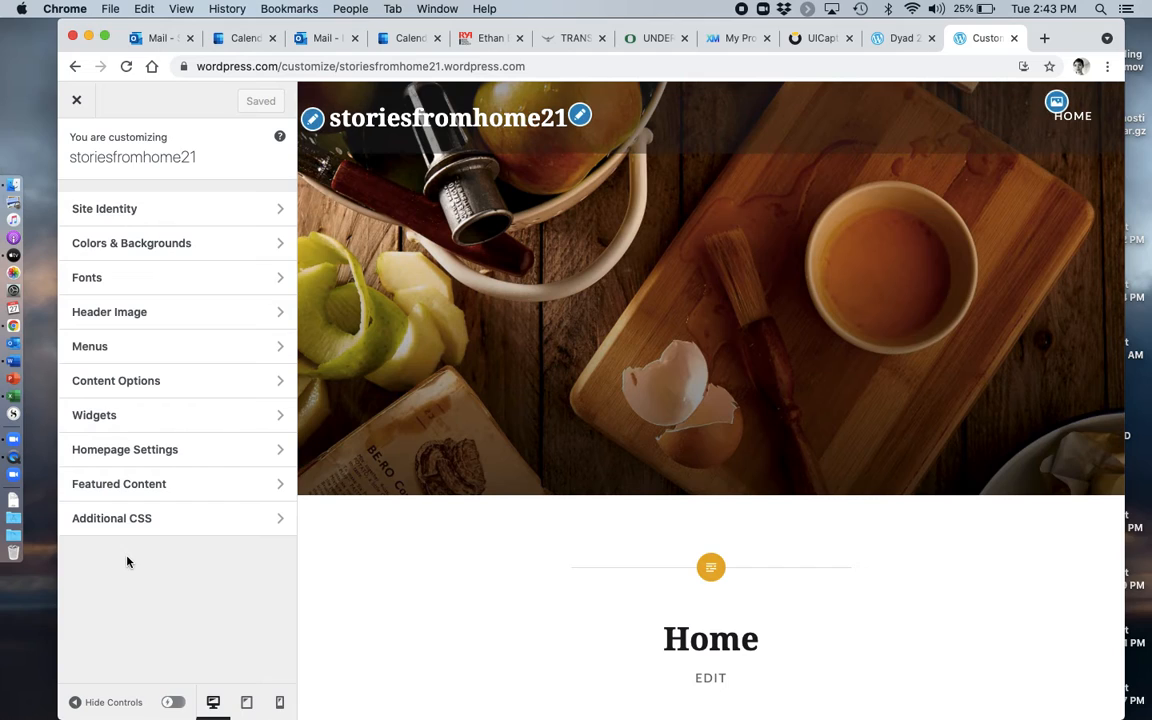
pyautogui.click(200, 210)
pyautogui.click(189, 368)
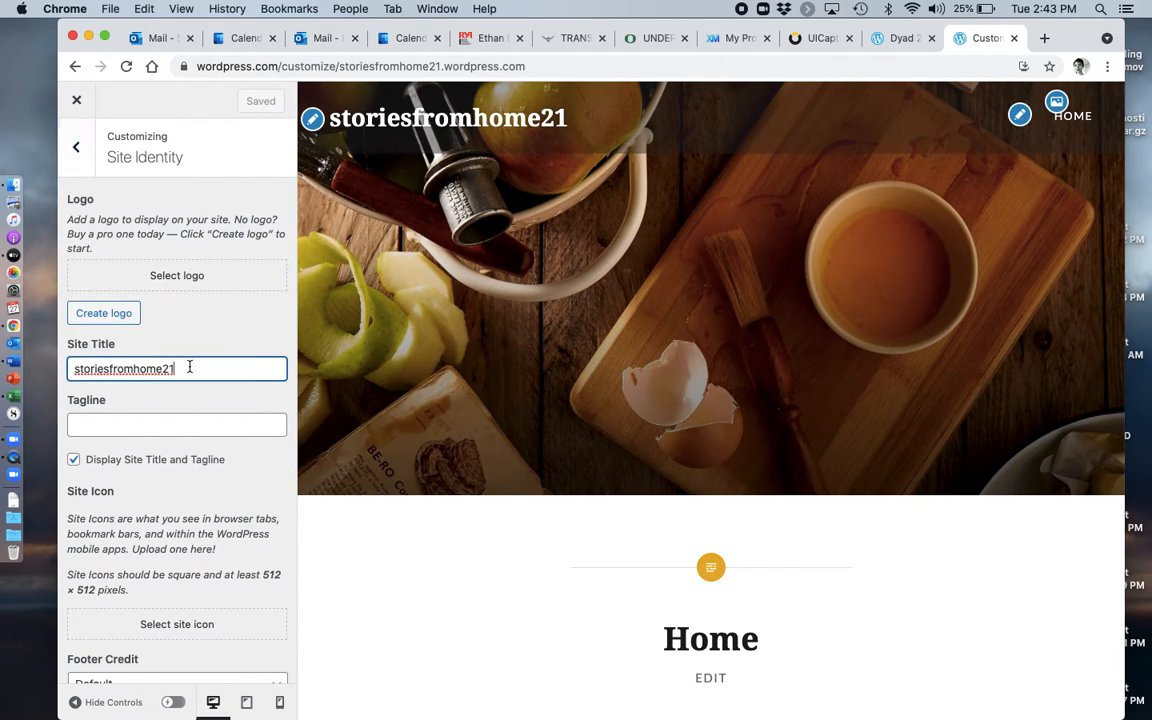
pyautogui.doubleClick(189, 368)
pyautogui.write('S')
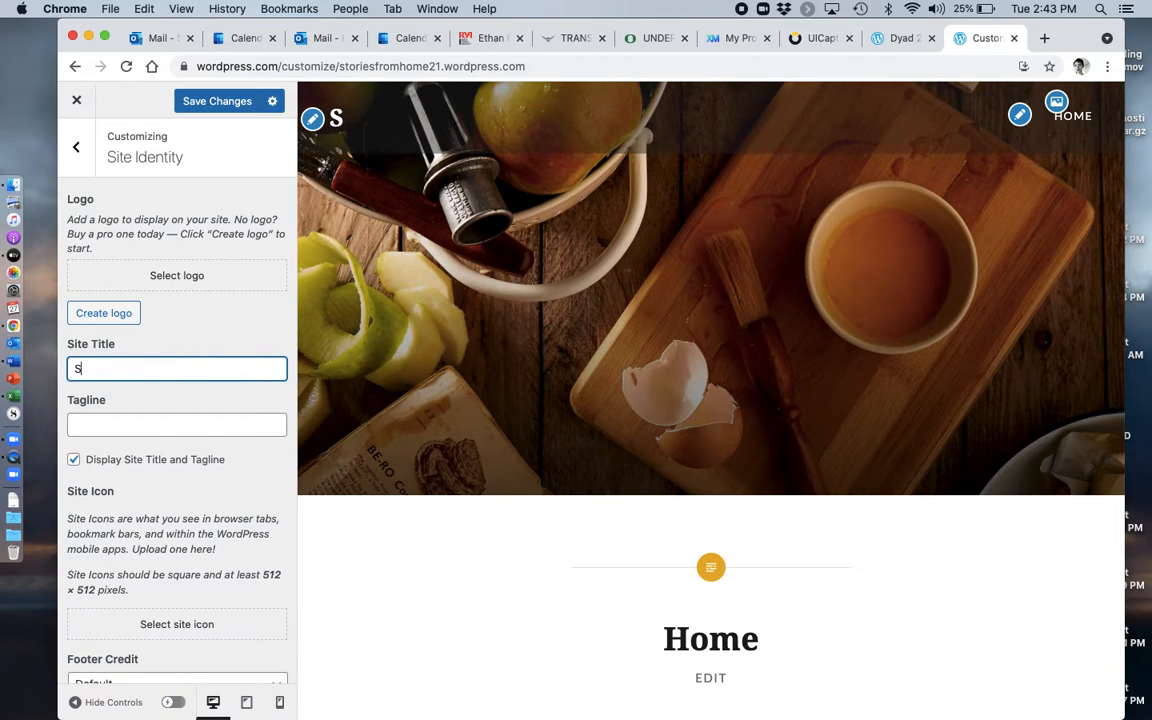
pyautogui.write('tories of Home')
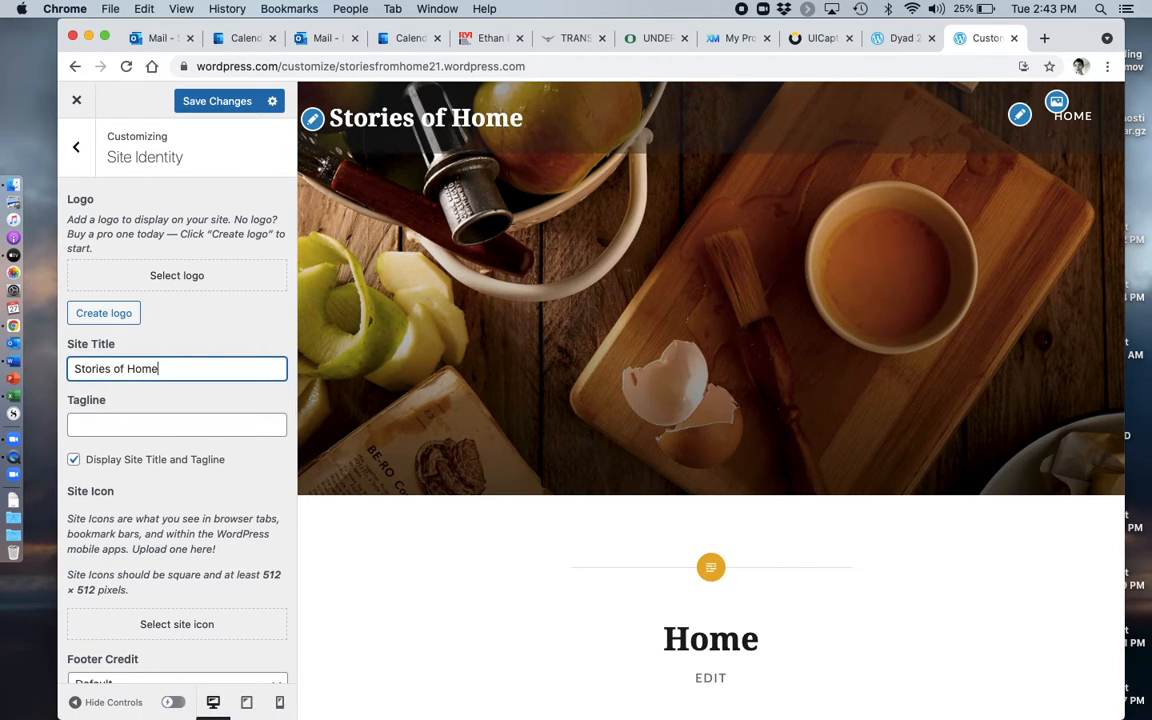
# Set the site tagline to "Rhet:1000 Fall 21" and leave the site identity settings
pyautogui.click(207, 427)
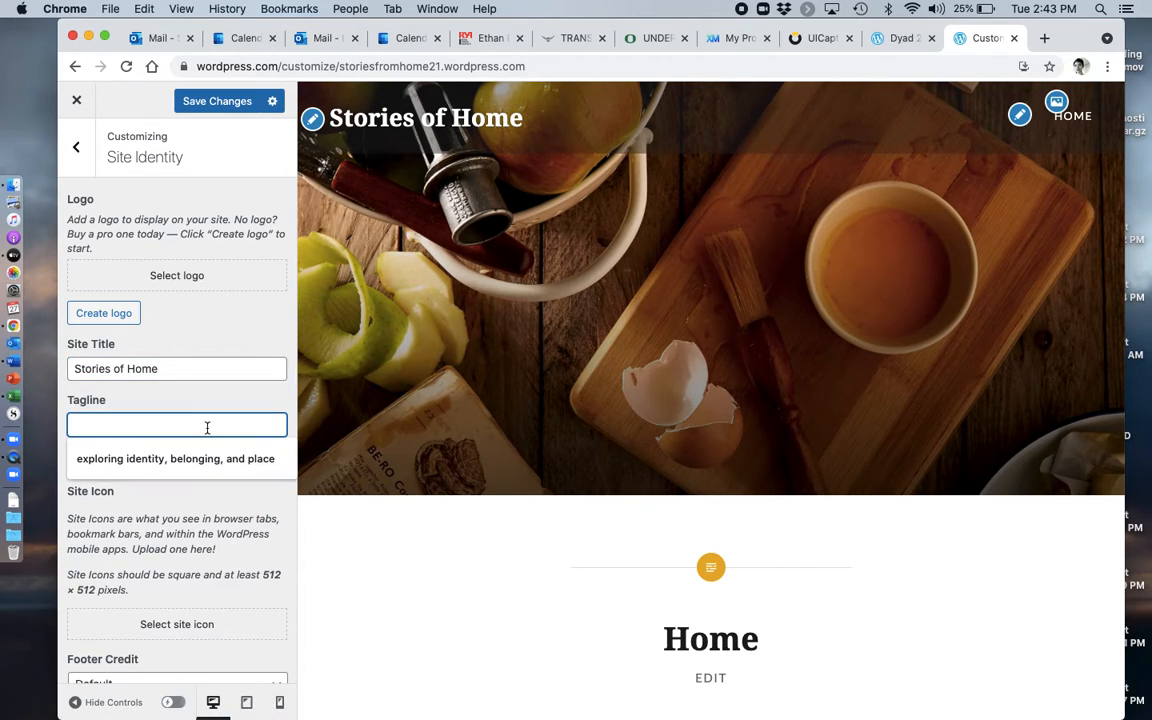
pyautogui.write('Rhet:10')
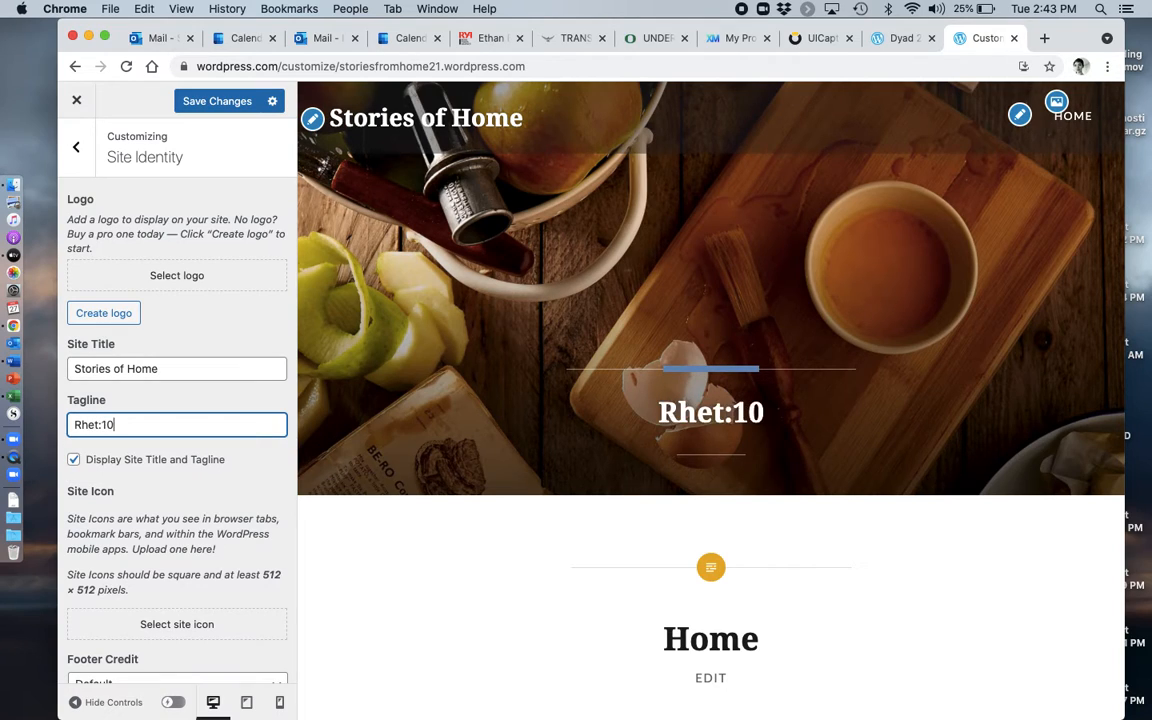
pyautogui.write('00 Fall 21')
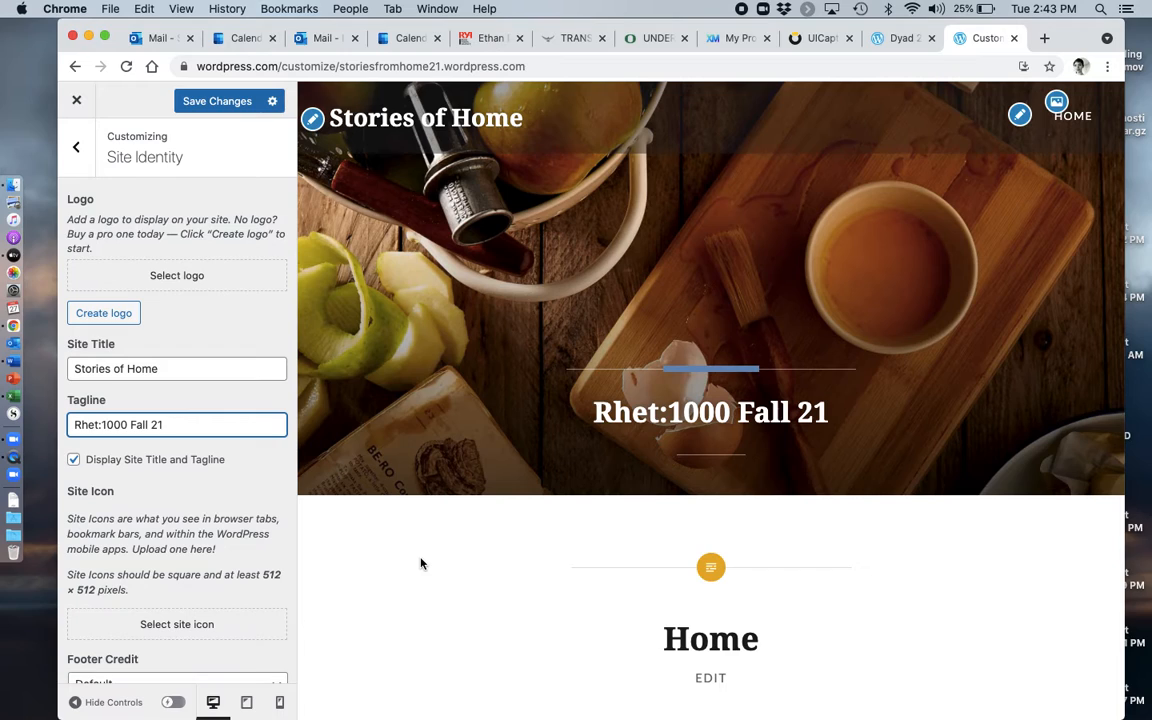
pyautogui.scroll(-2, 185, 535)
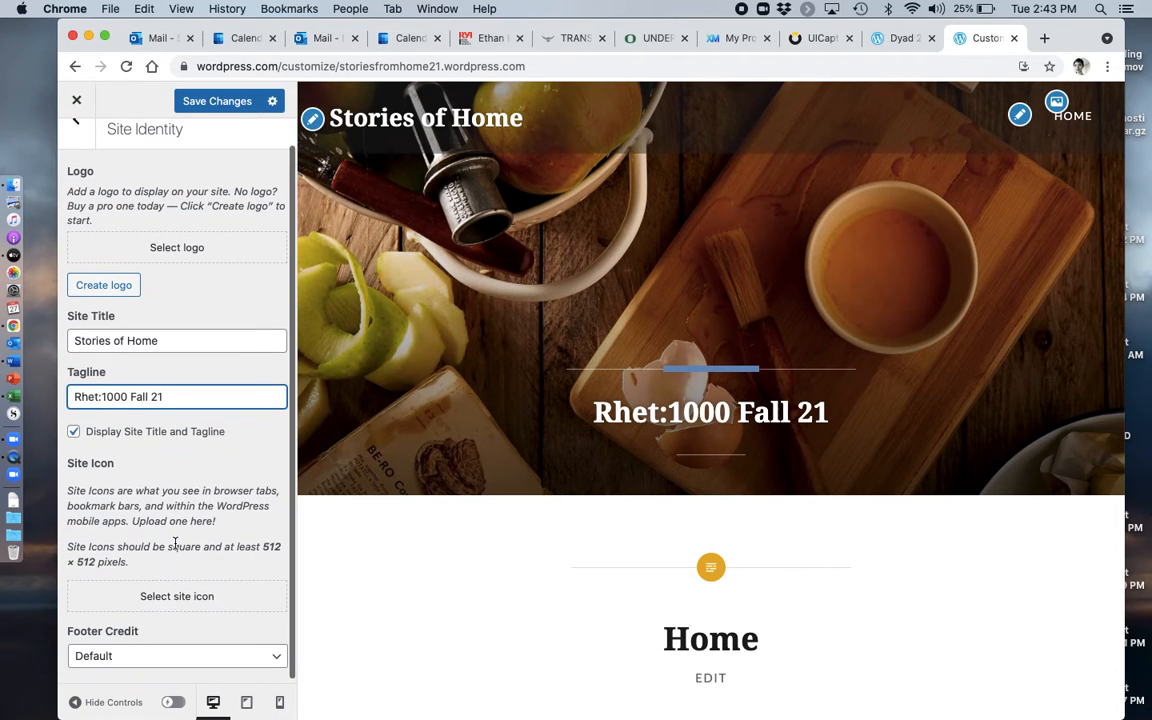
pyautogui.scroll(2, 170, 540)
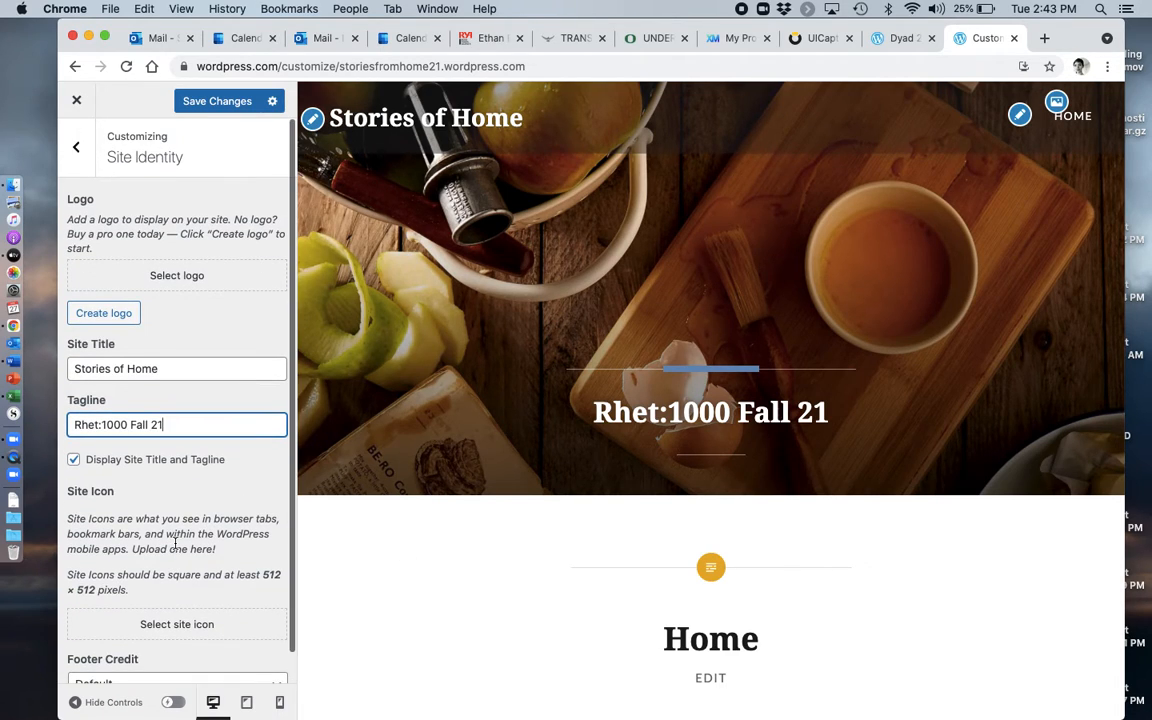
pyautogui.click(77, 150)
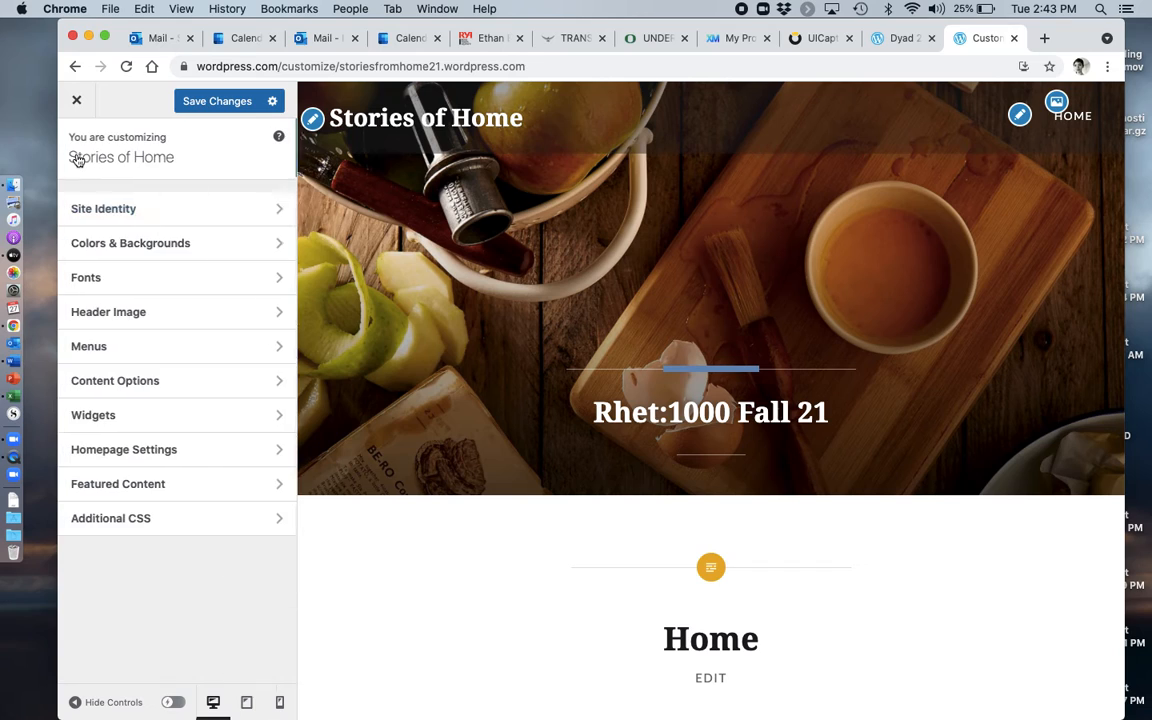
# Open the font settings and set the headings font to EB Garamond
pyautogui.click(138, 280)
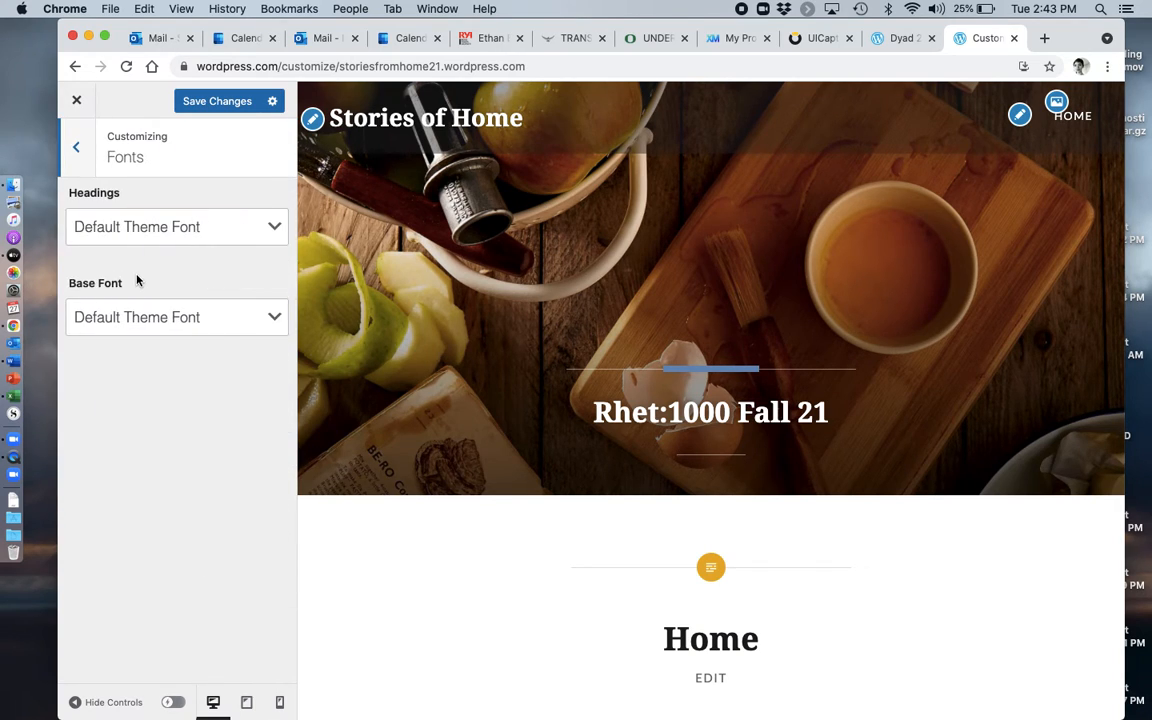
pyautogui.click(206, 231)
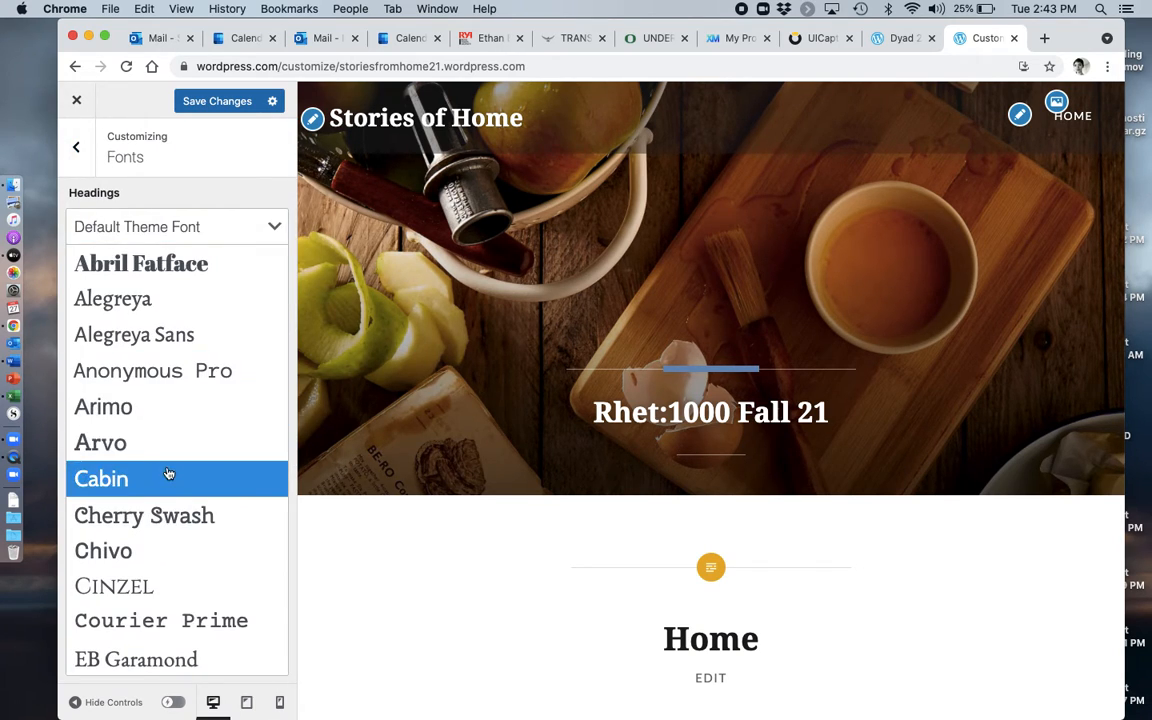
pyautogui.scroll(-1, 167, 560)
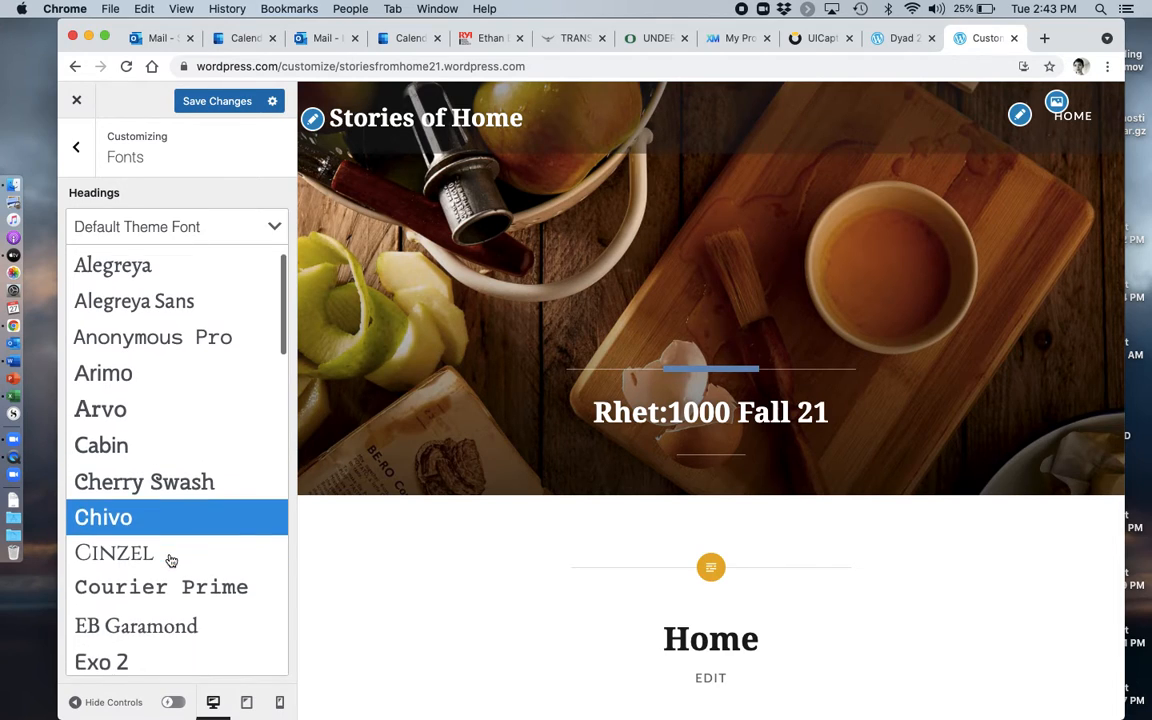
pyautogui.click(163, 622)
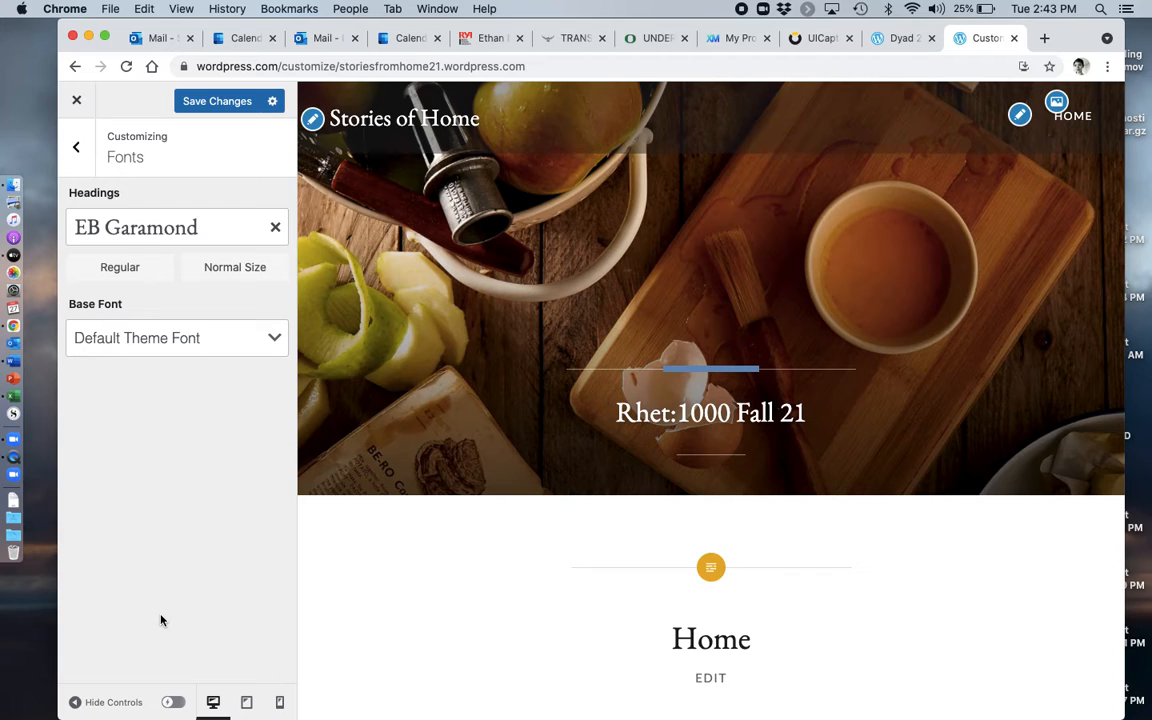
# Set the base font to Gentium Book Basic and leave the font settings
pyautogui.click(250, 343)
pyautogui.scroll(-3, 206, 563)
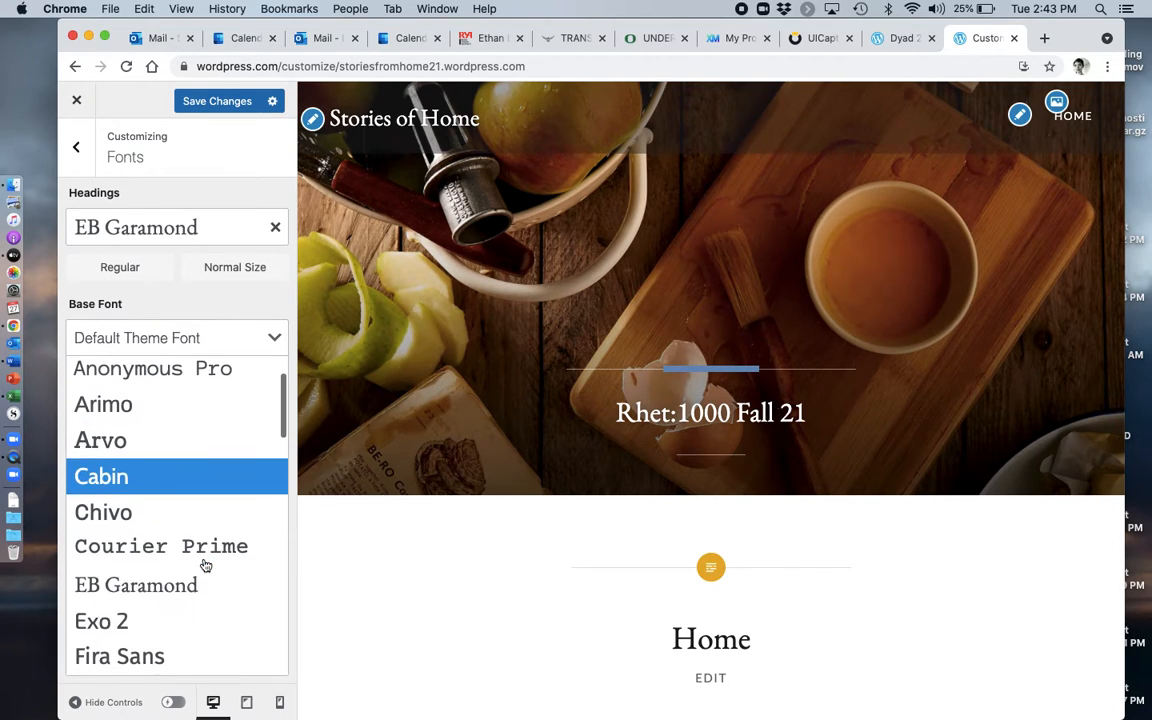
pyautogui.scroll(-1, 198, 570)
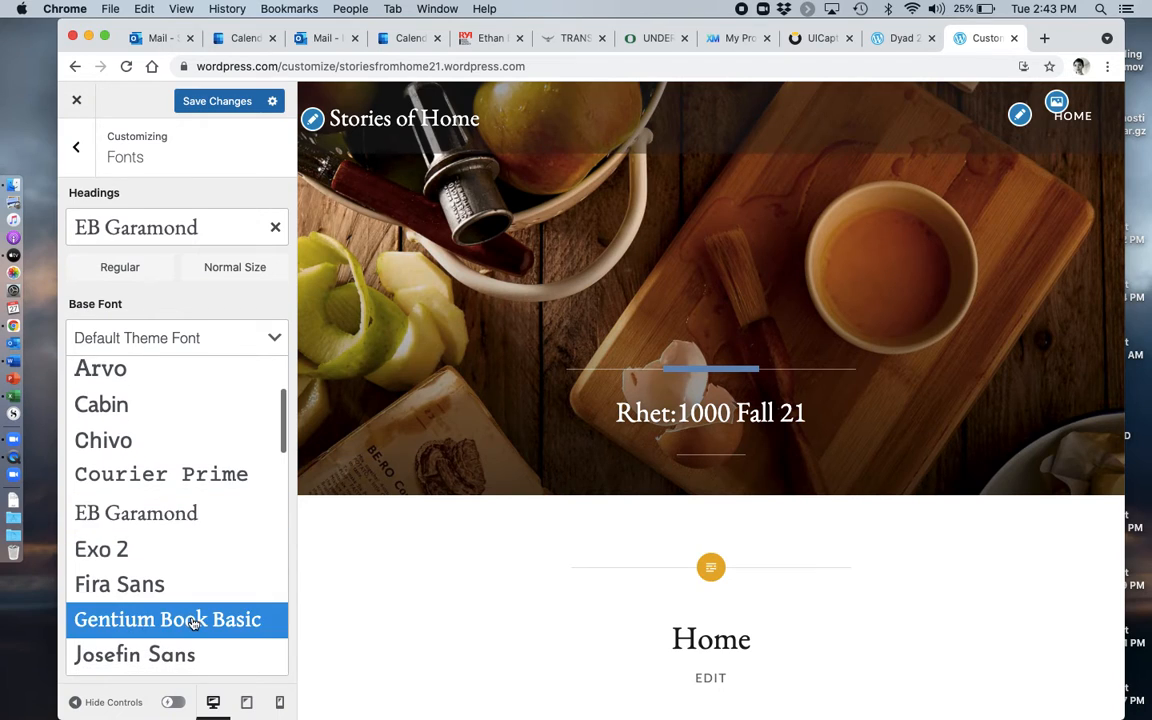
pyautogui.click(193, 621)
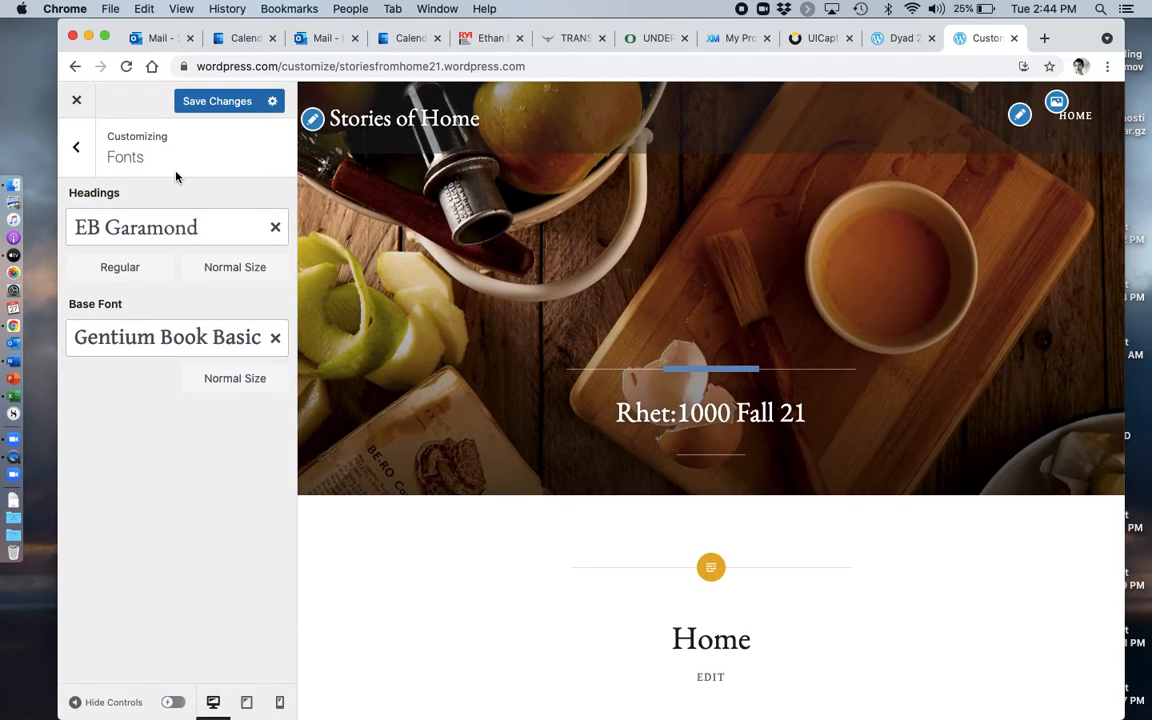
pyautogui.click(77, 149)
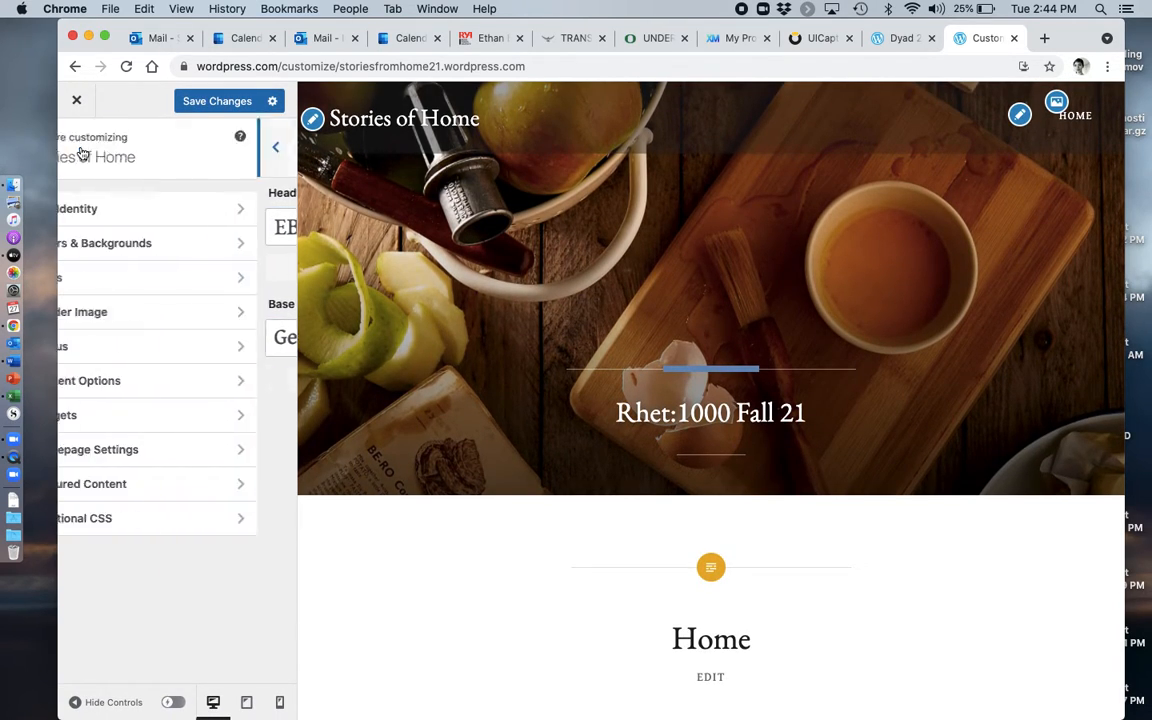
# Open the Primary menu in the site's menu settings and check the options of its Home item
pyautogui.click(113, 352)
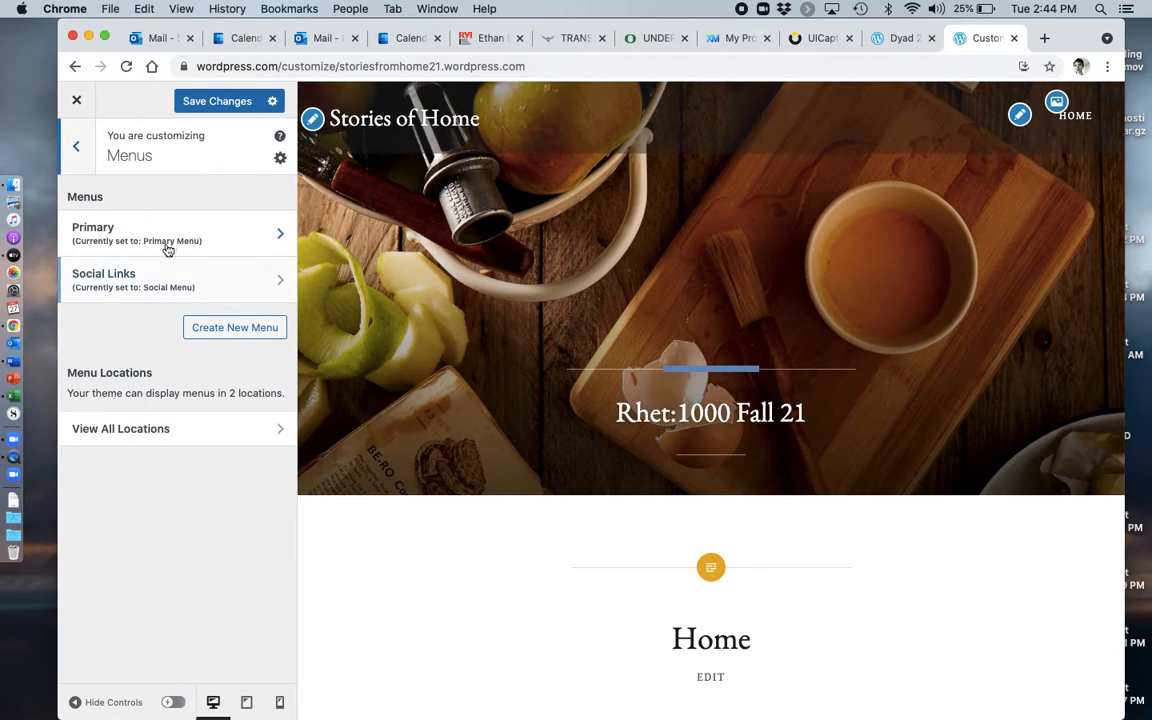
pyautogui.click(76, 147)
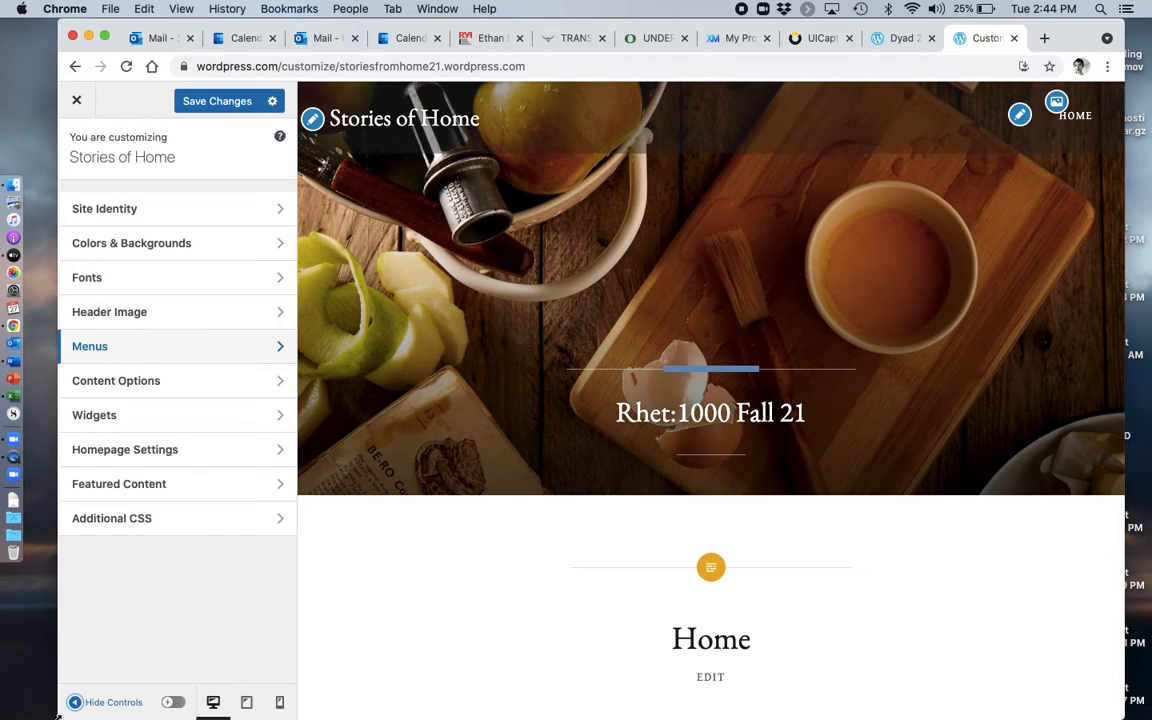
pyautogui.click(150, 349)
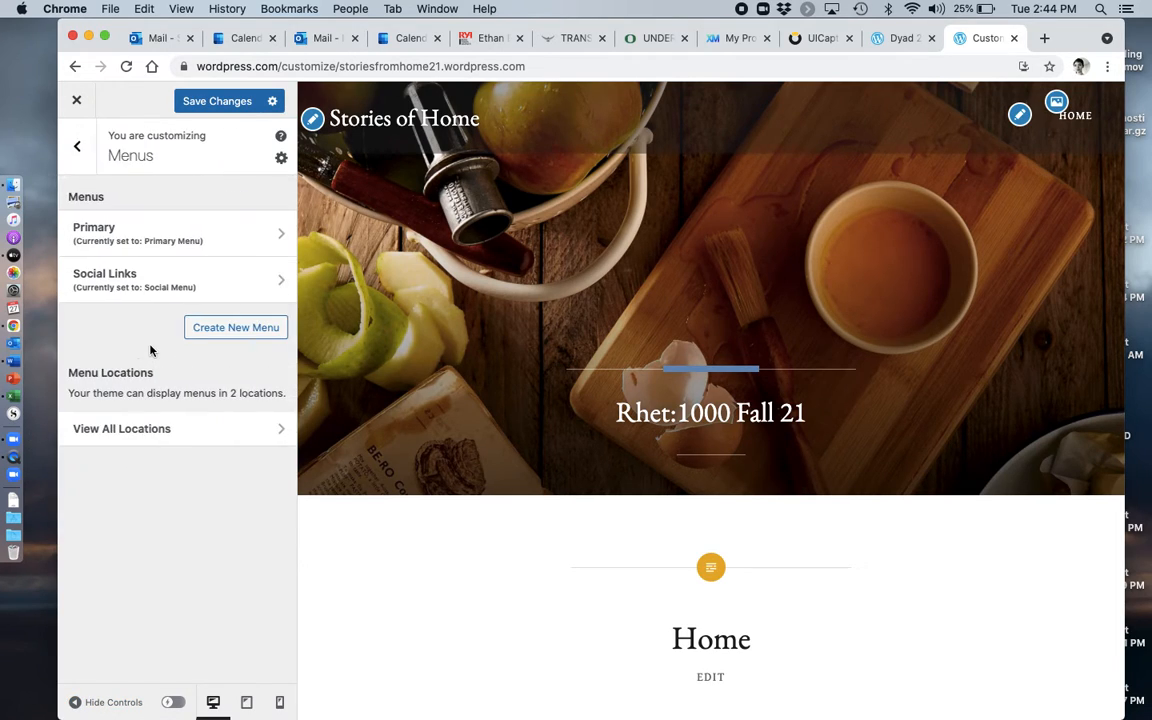
pyautogui.click(229, 240)
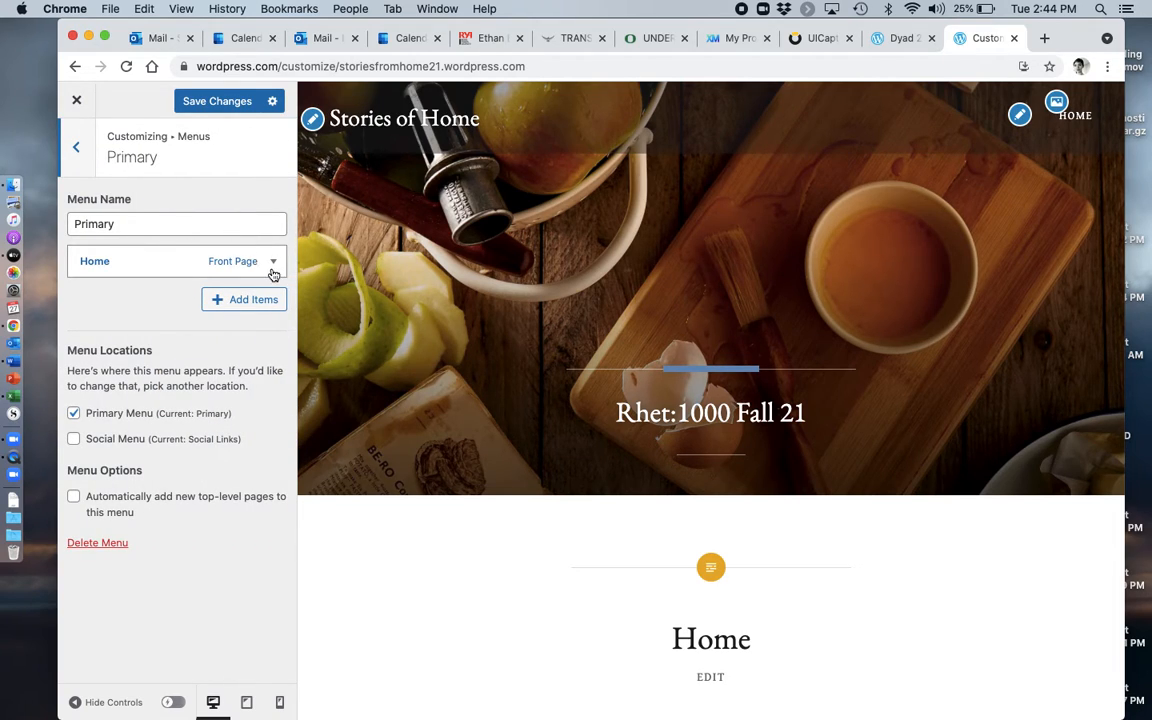
pyautogui.click(271, 266)
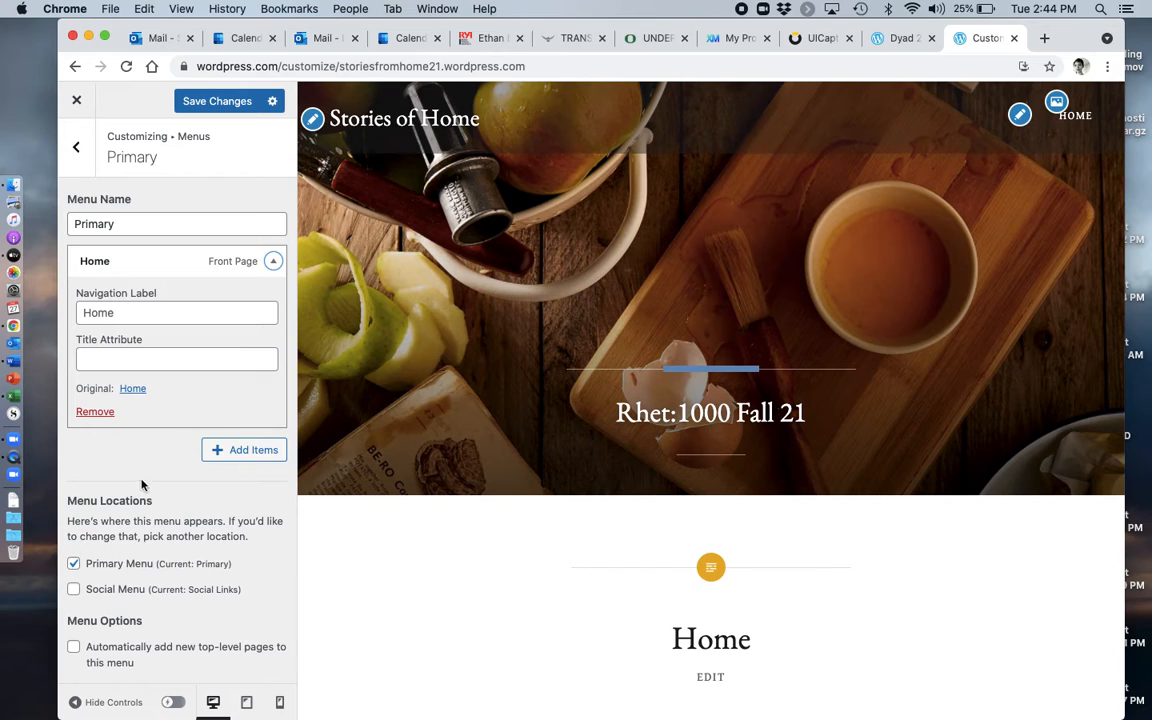
pyautogui.click(272, 262)
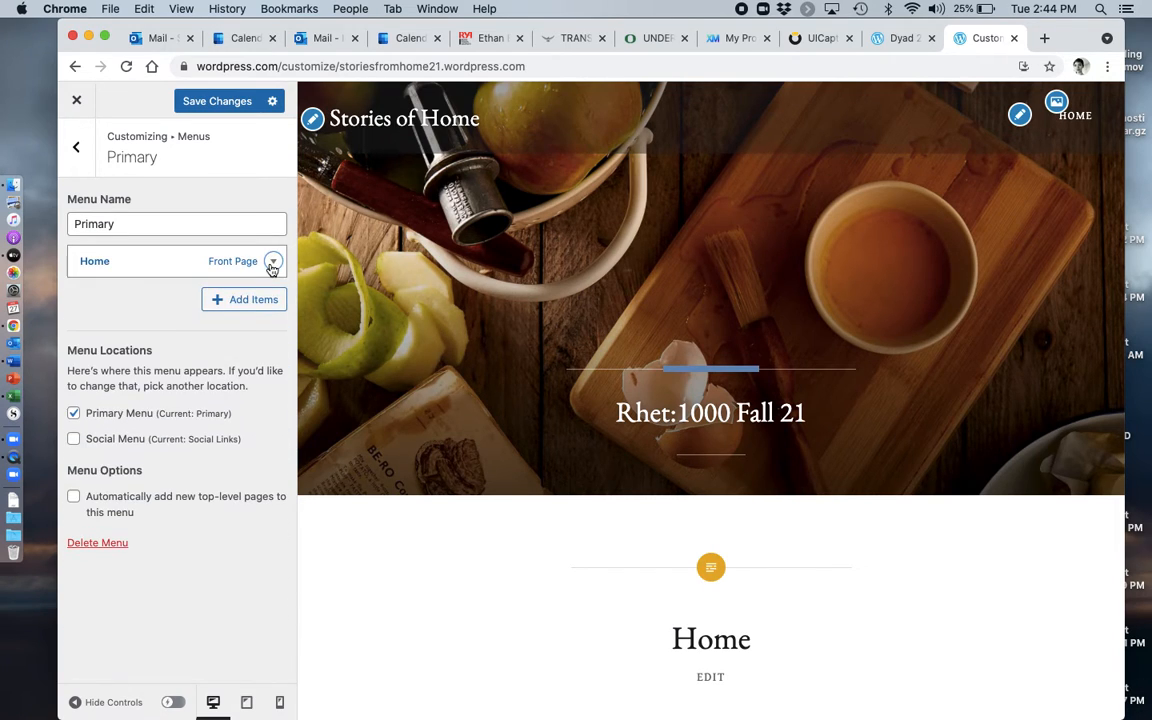
# Create a new page named "Reading Schedule" as an item of the Primary menu
pyautogui.click(250, 303)
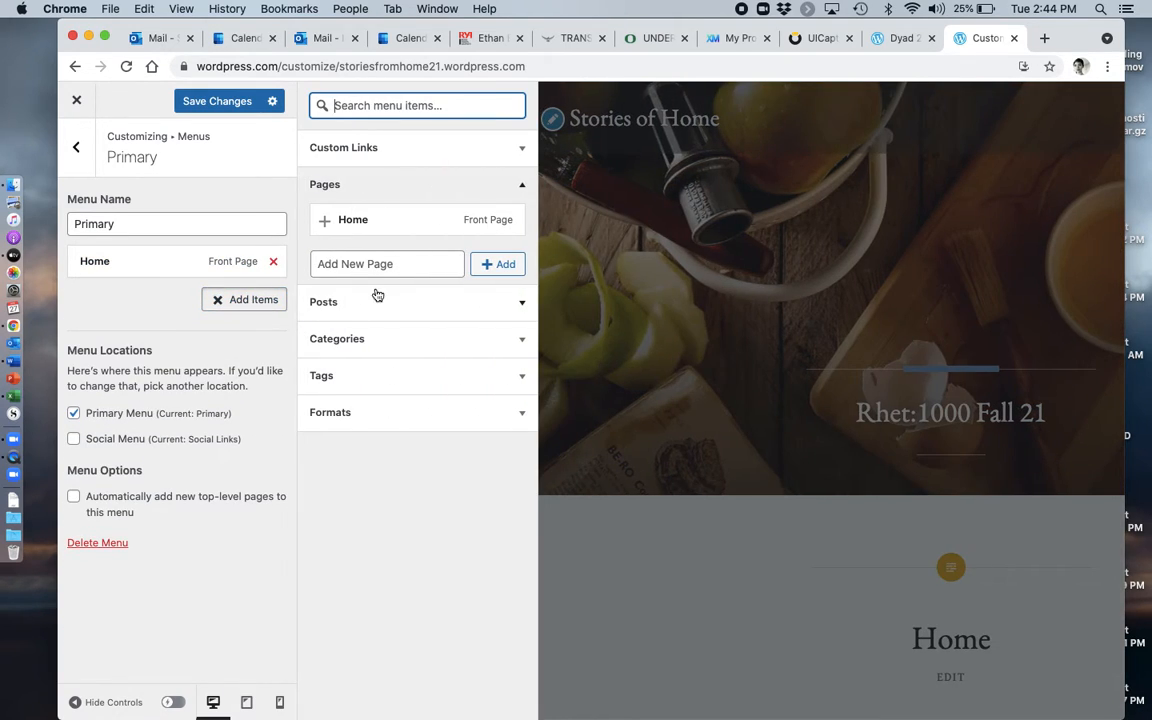
pyautogui.click(390, 310)
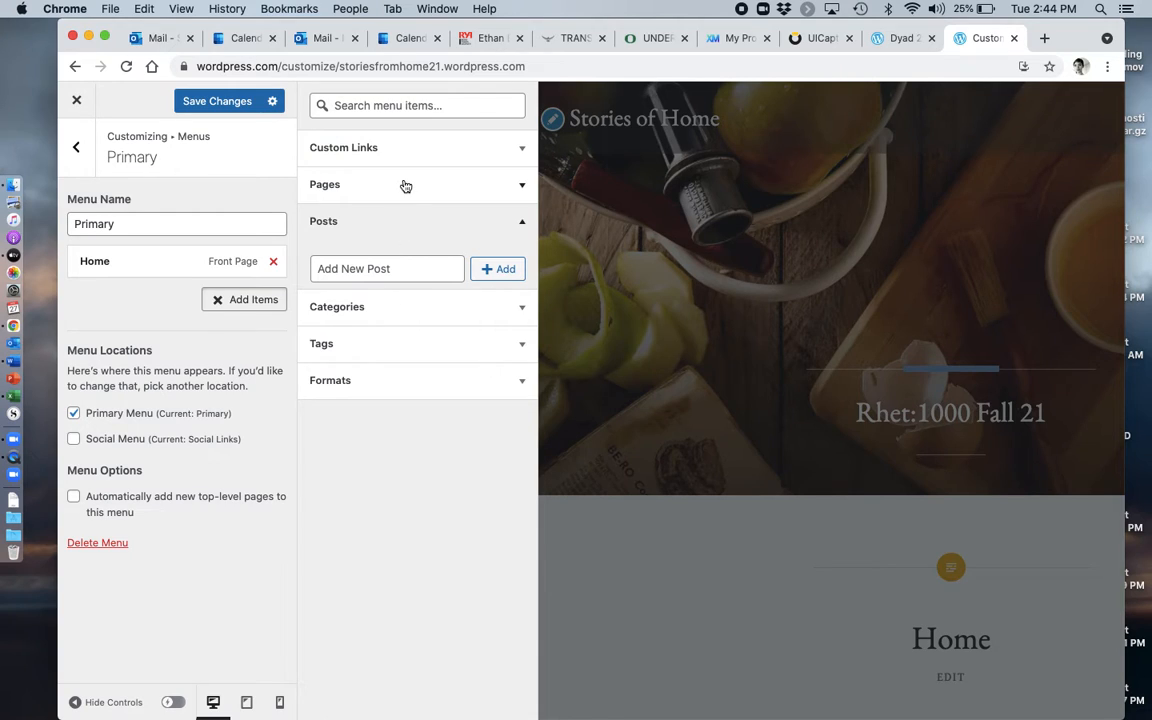
pyautogui.click(403, 199)
pyautogui.click(370, 266)
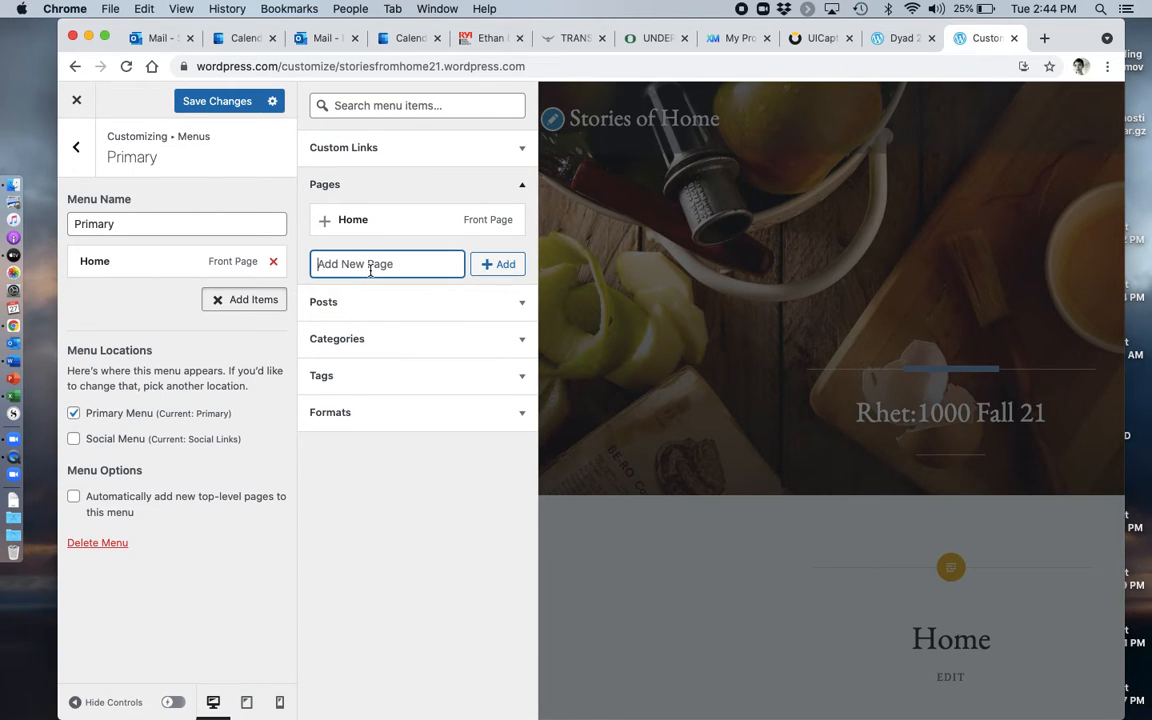
pyautogui.write('Reading Schedule')
pyautogui.click(497, 264)
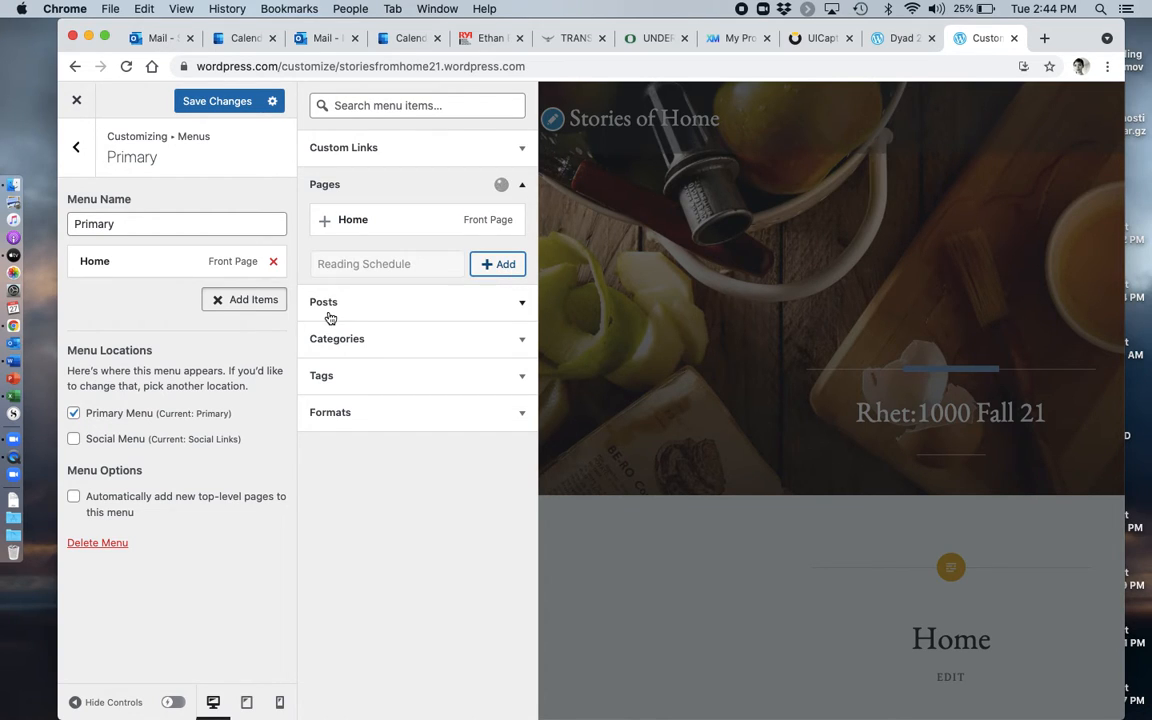
# Add two more new pages to the Primary menu, named "Syllabus" and "Assignment Instructions"
pyautogui.click(381, 296)
pyautogui.write('Syllabus')
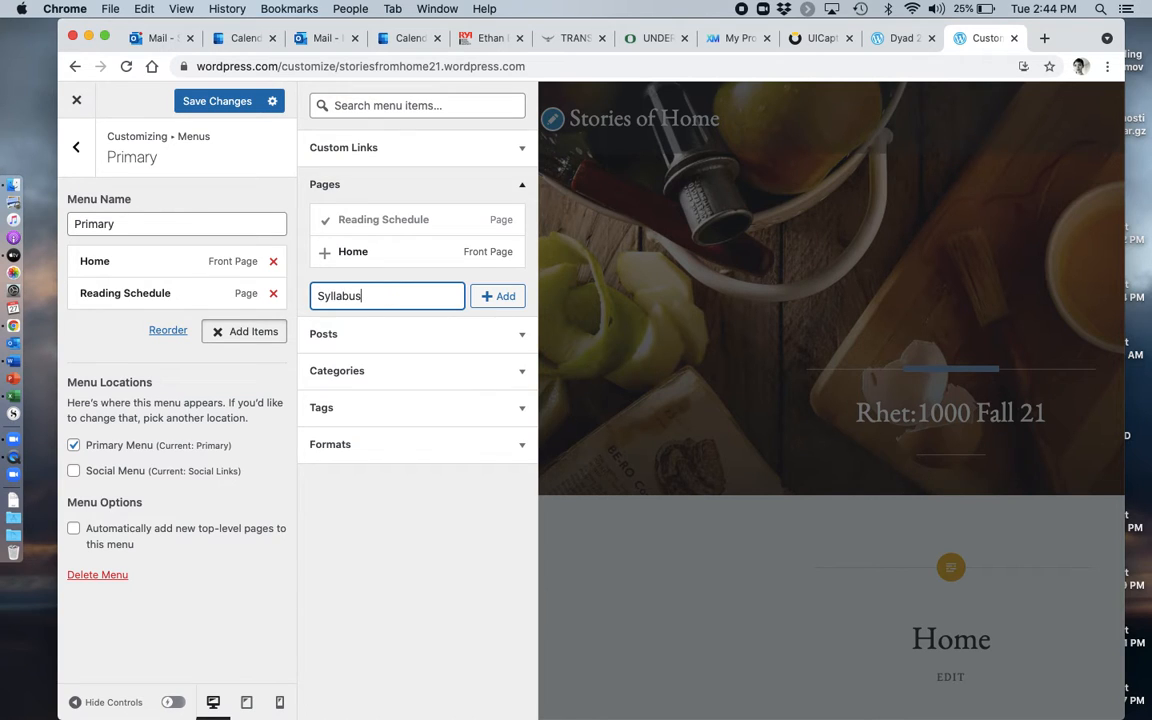
pyautogui.click(509, 297)
pyautogui.click(392, 329)
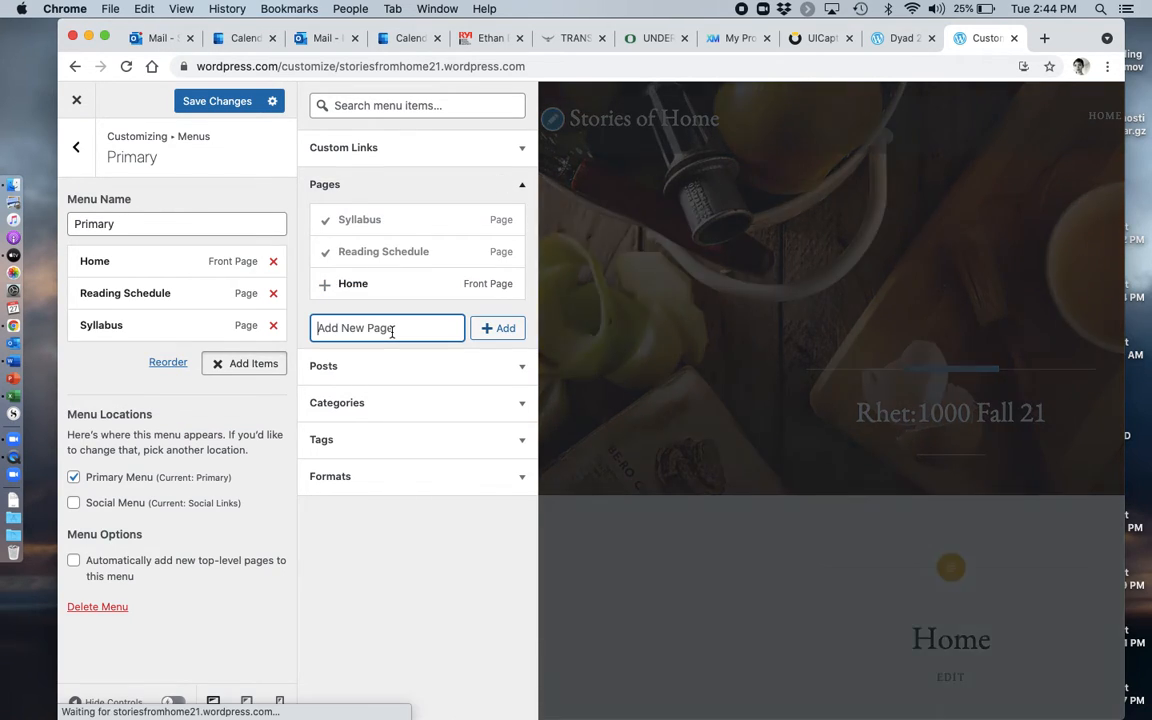
pyautogui.write('Assignment Instructions')
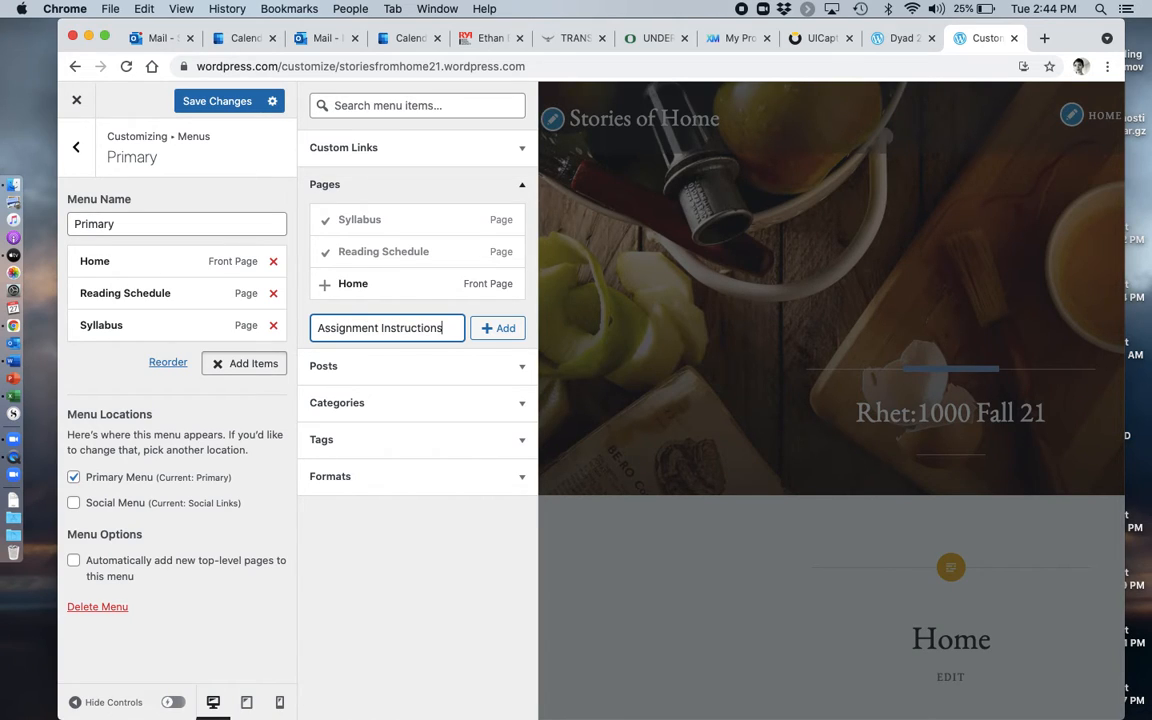
pyautogui.click(495, 328)
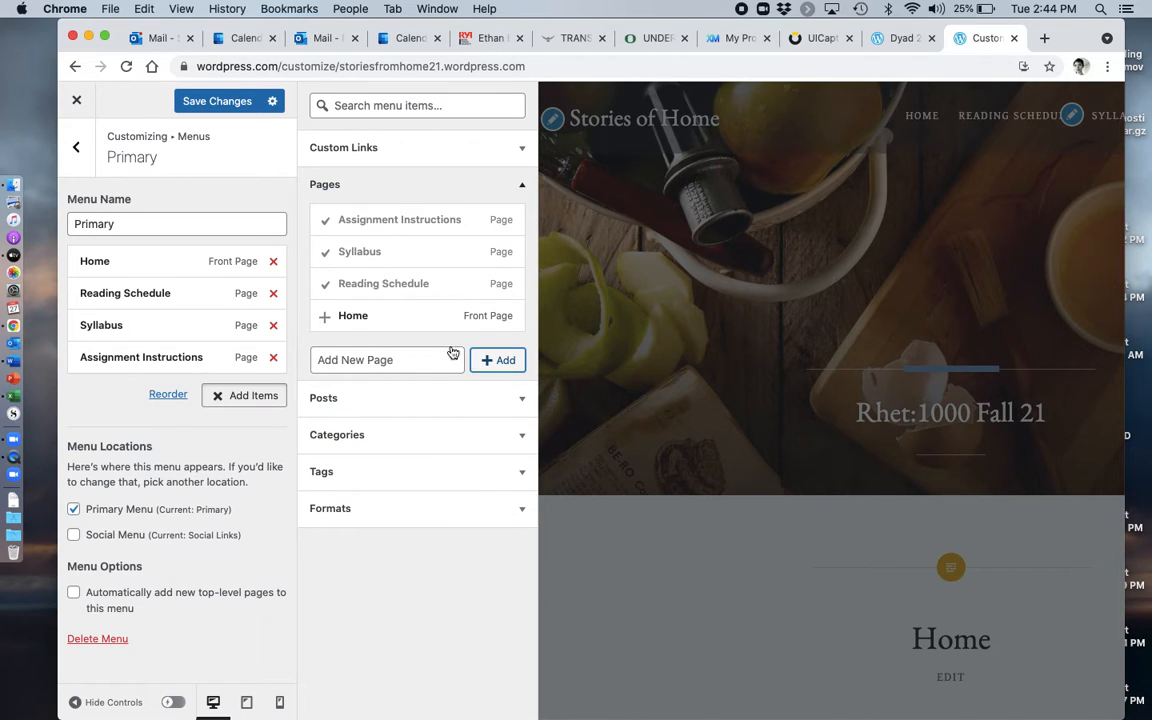
# Look through the tags, categories and posts offered as menu items and return to the list of pages
pyautogui.click(375, 476)
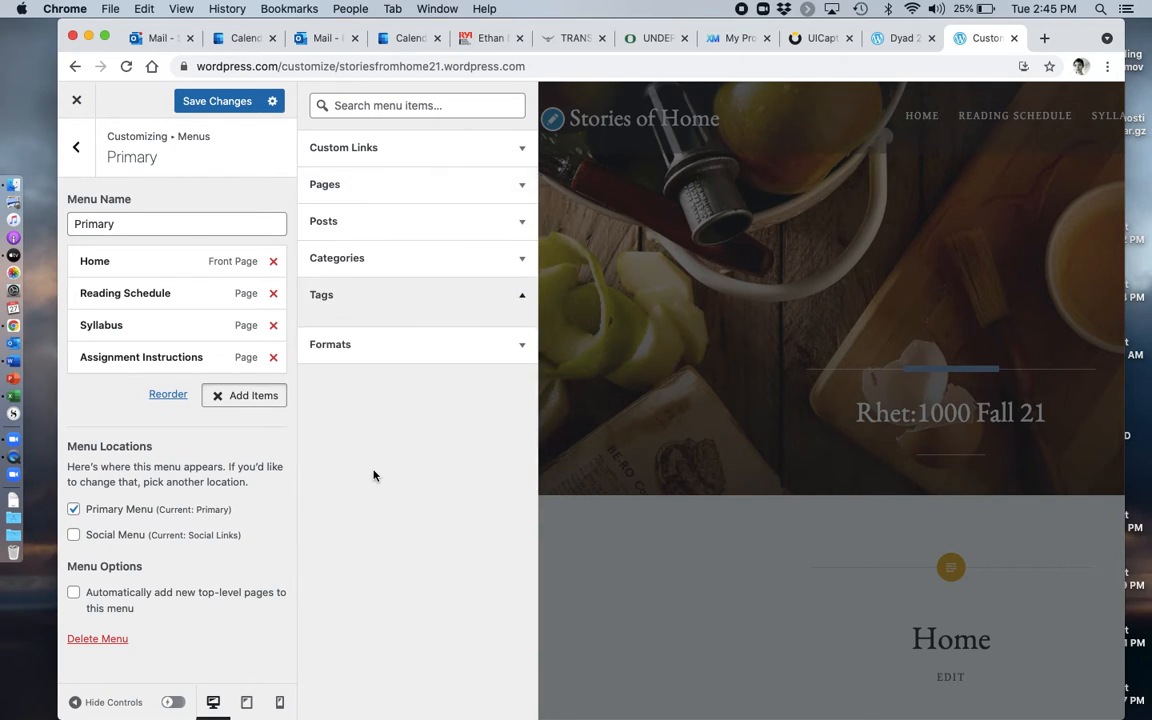
pyautogui.click(422, 264)
pyautogui.click(425, 222)
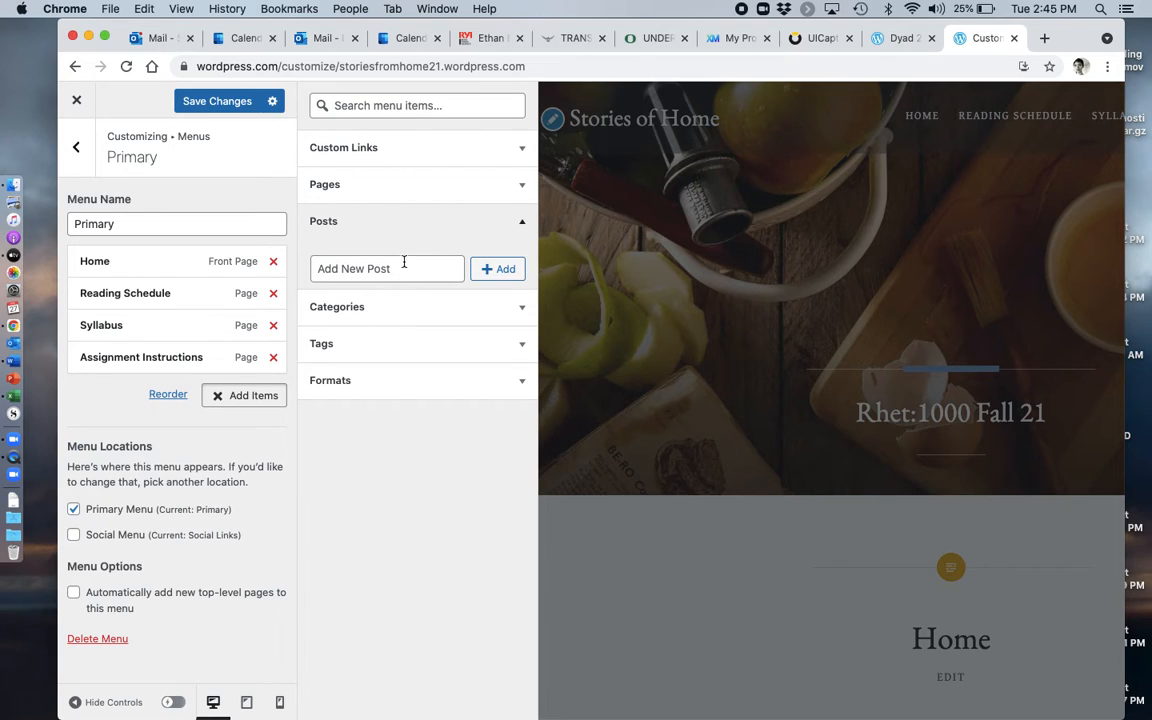
pyautogui.click(420, 183)
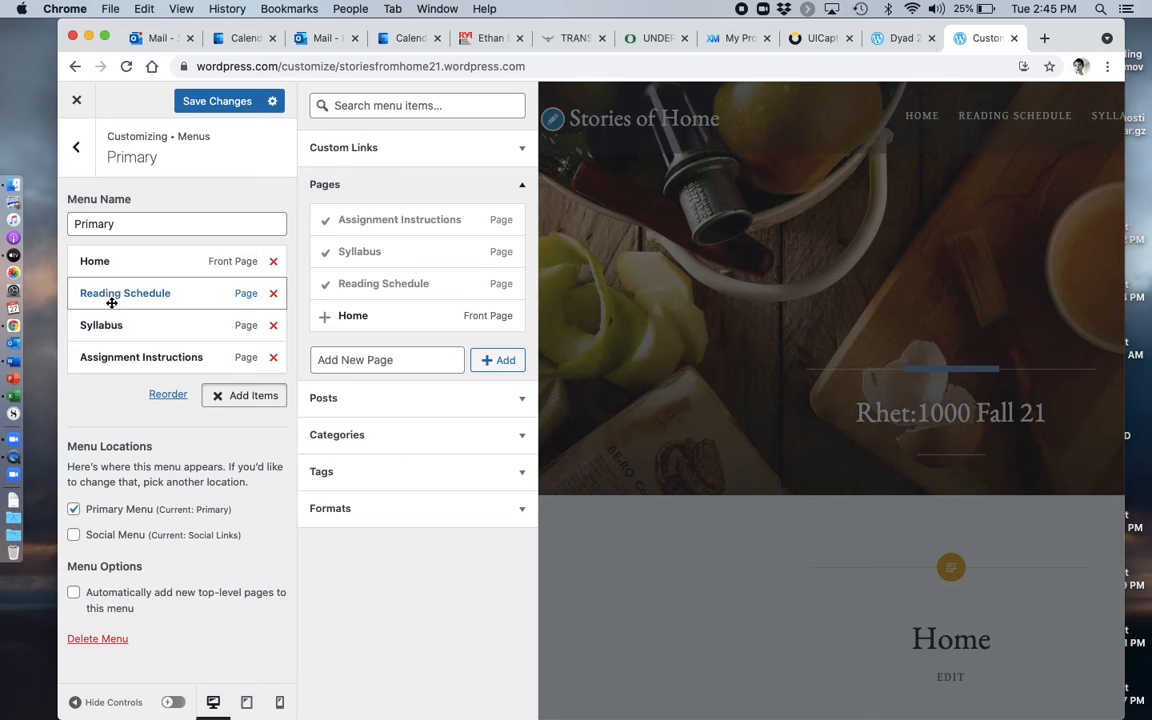
# Move the Syllabus item directly below Home as a top-level item of the Primary menu and save the changes
pyautogui.moveTo(108, 325); pyautogui.dragTo(108, 292)
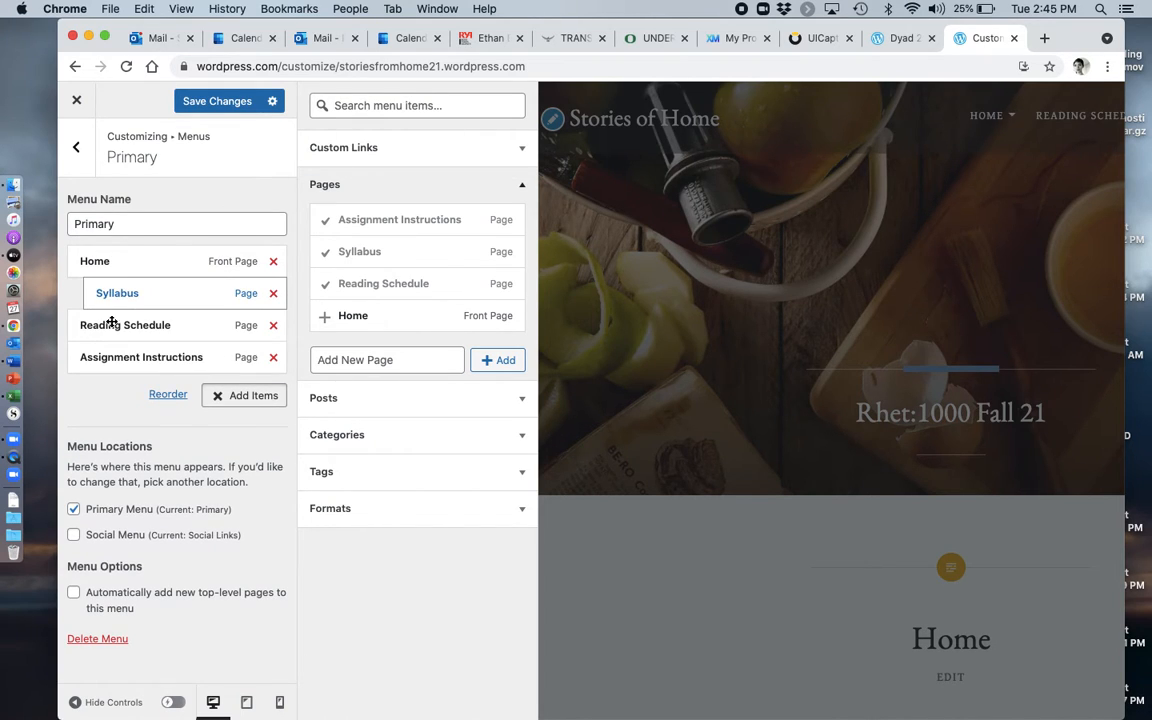
pyautogui.moveTo(115, 297); pyautogui.dragTo(92, 293)
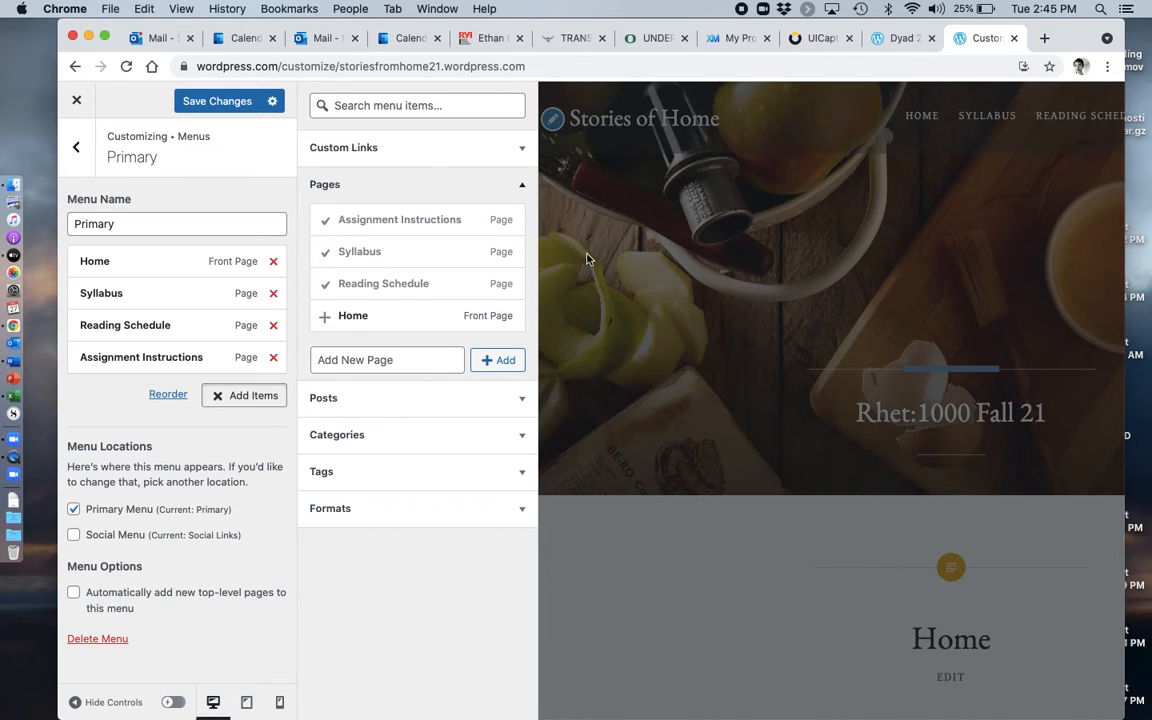
pyautogui.click(240, 106)
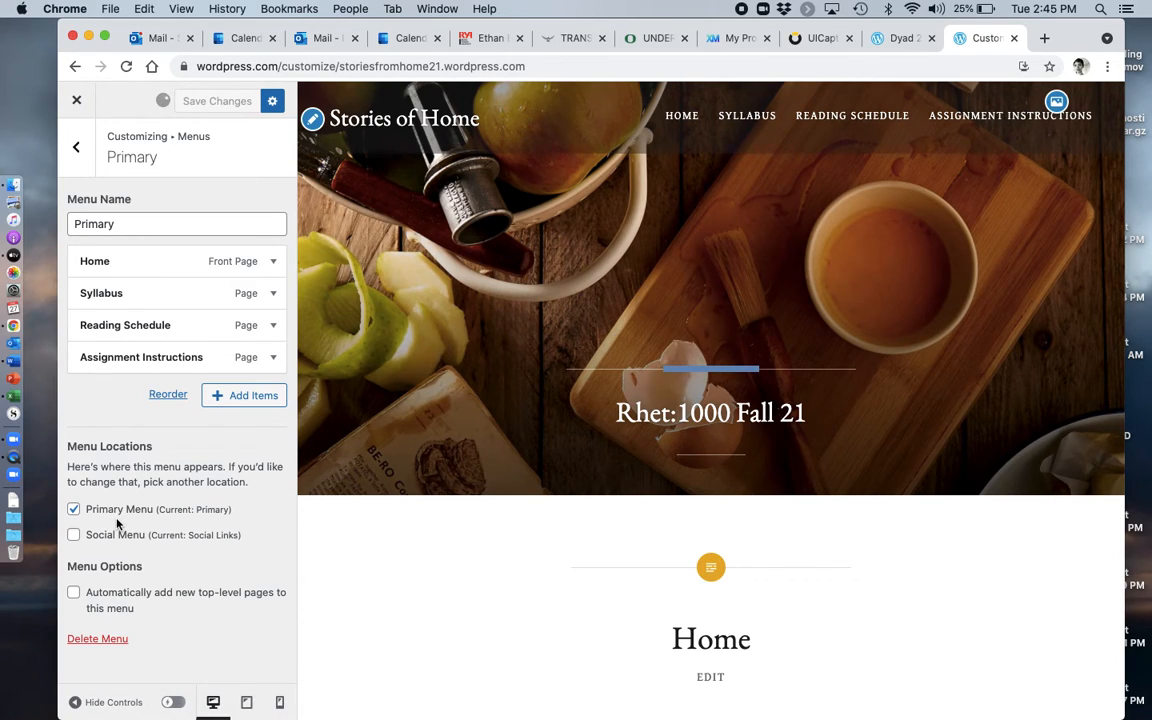
pyautogui.scroll(-1, 131, 496)
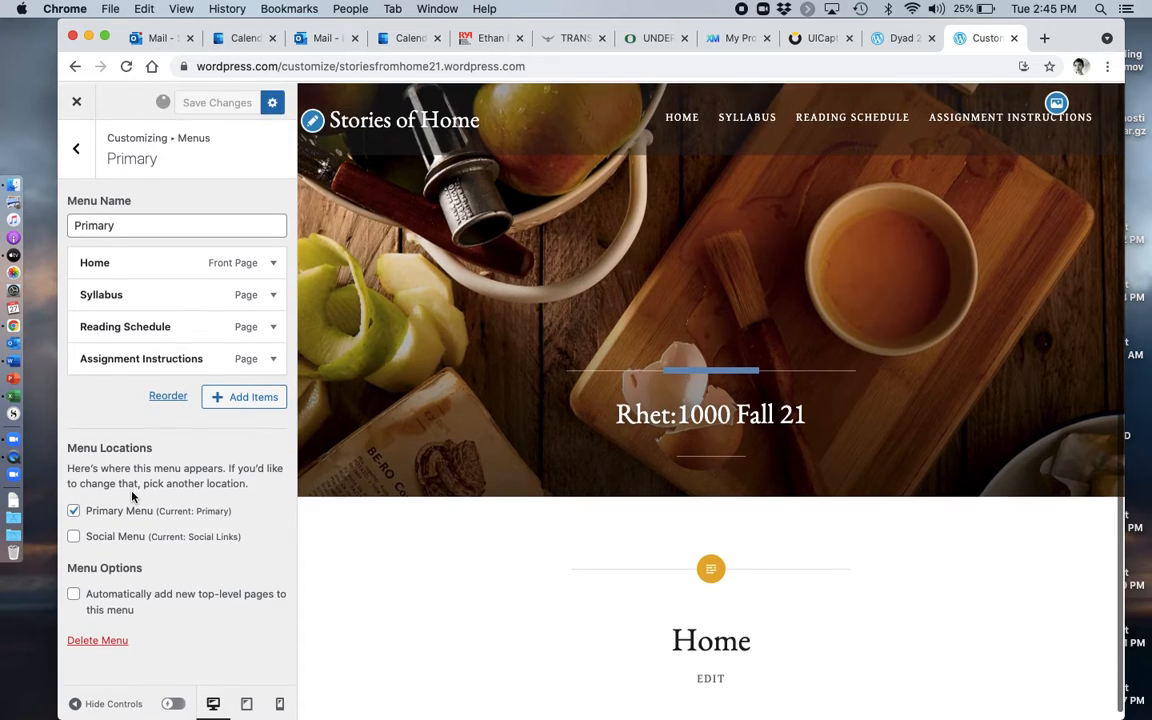
pyautogui.click(75, 147)
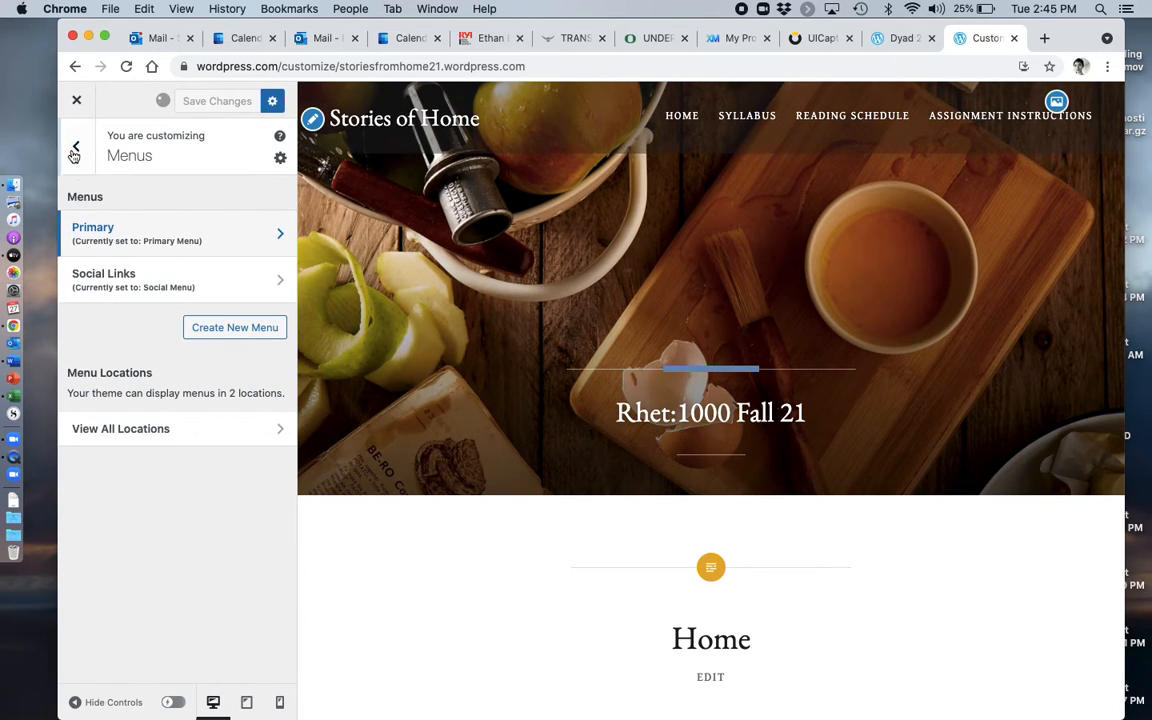
pyautogui.click(75, 150)
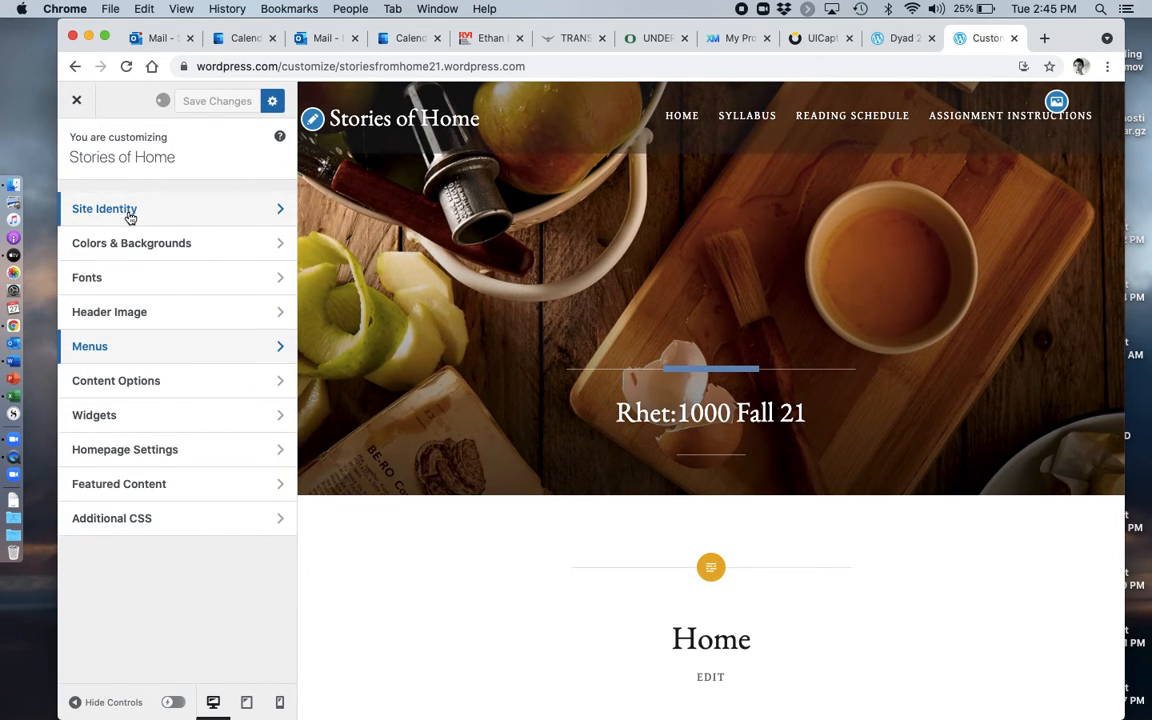
# Try several featured color palettes for the site and set its colors to match the header image
pyautogui.click(131, 247)
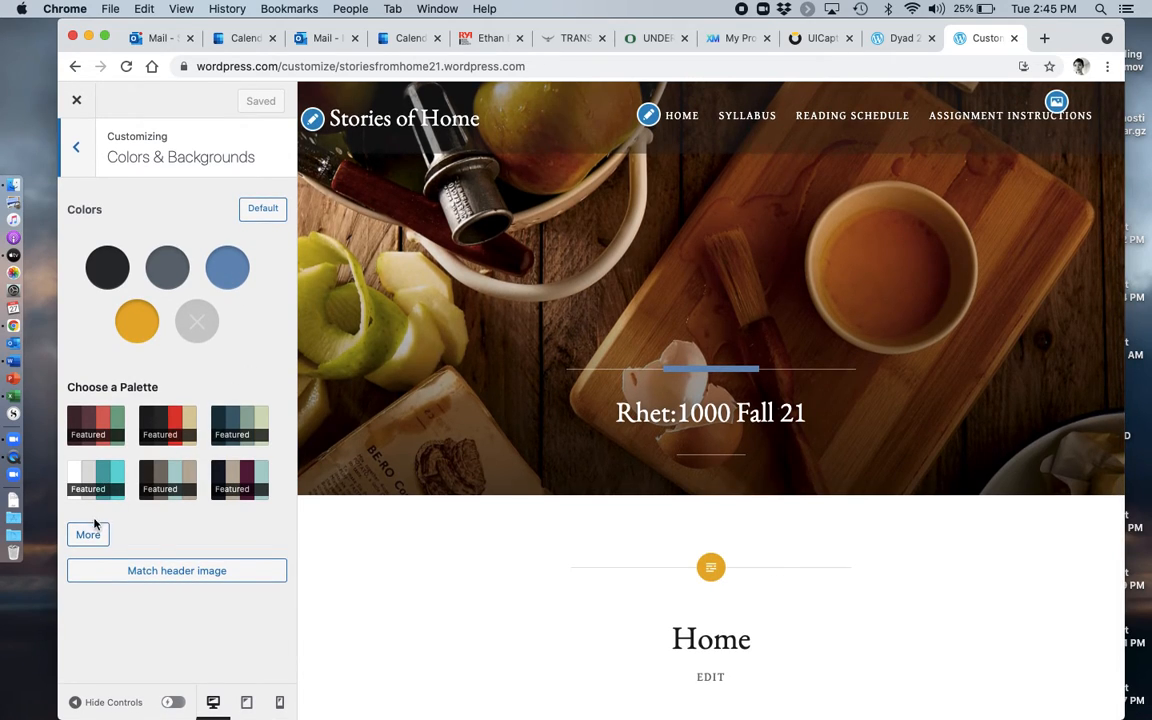
pyautogui.click(137, 573)
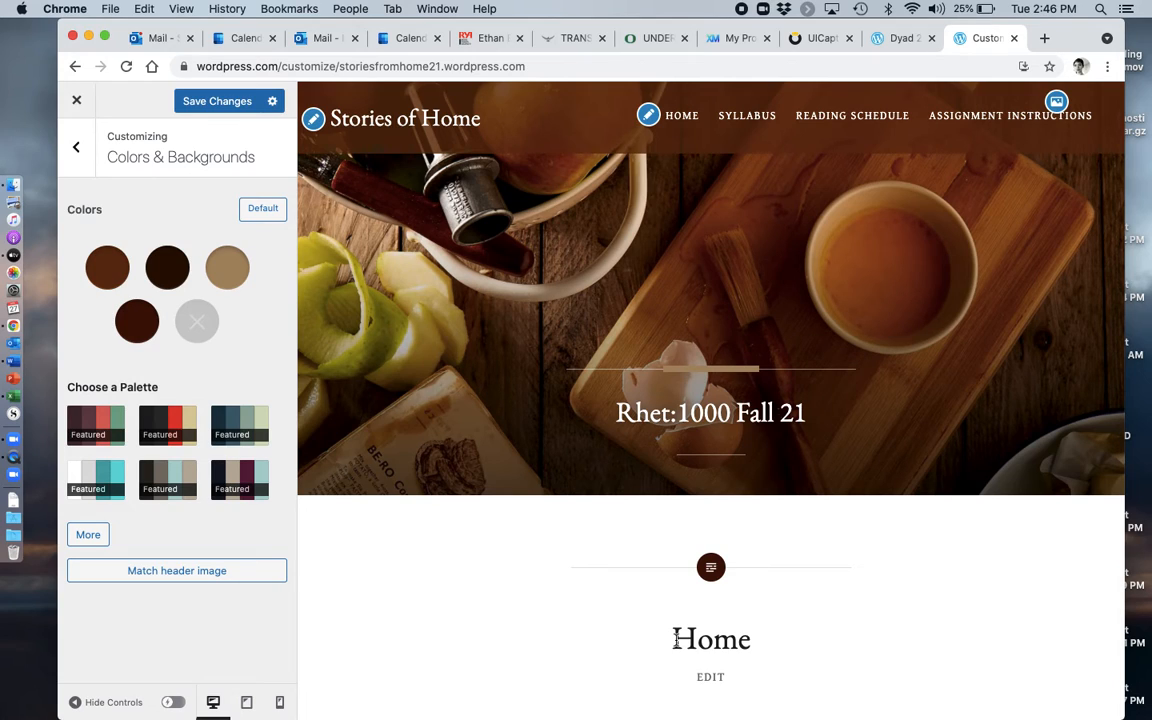
pyautogui.click(225, 430)
pyautogui.click(238, 478)
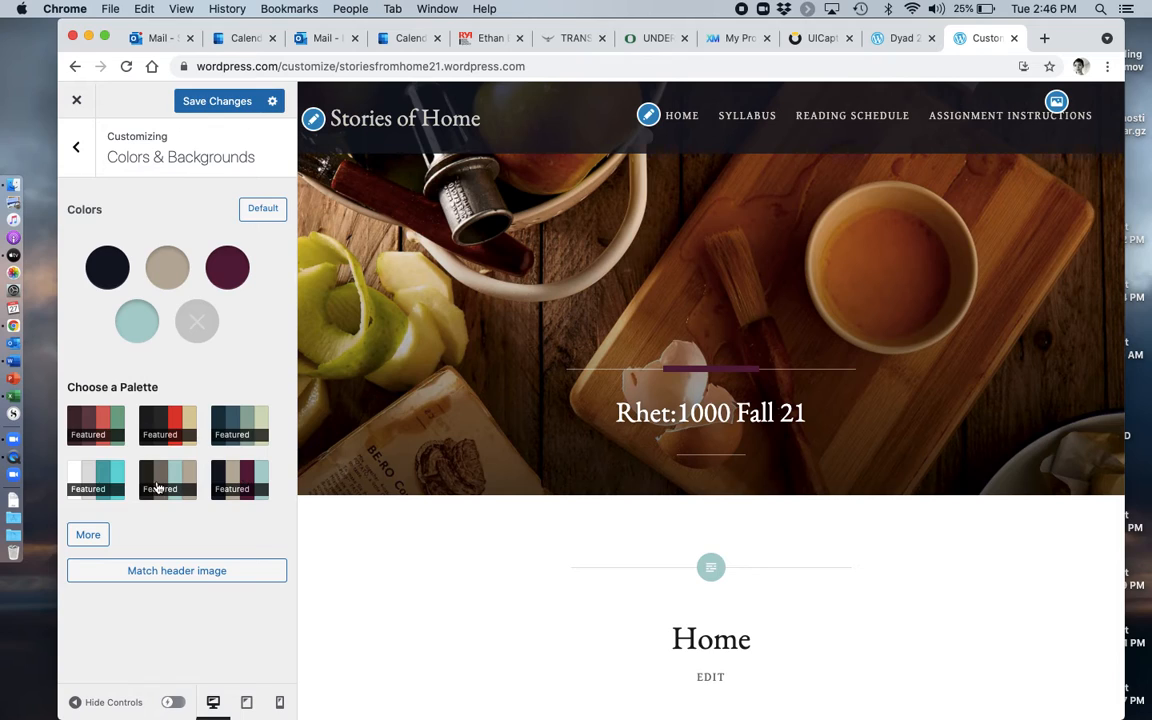
pyautogui.click(158, 479)
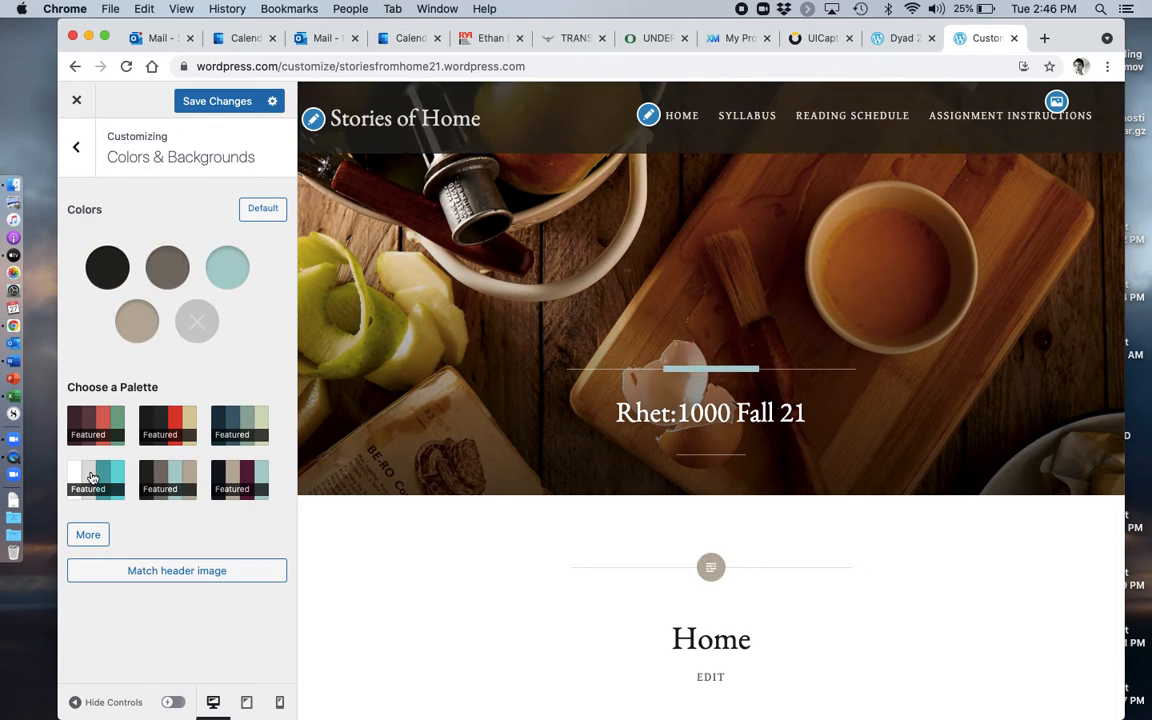
pyautogui.click(89, 540)
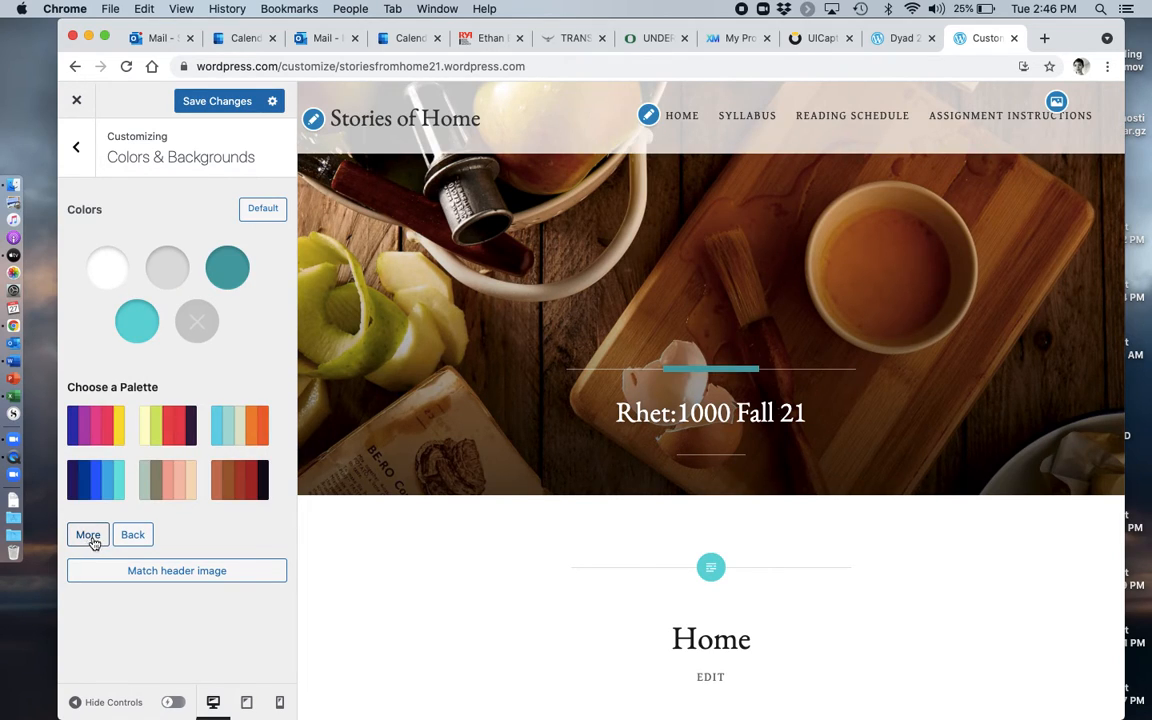
pyautogui.click(137, 537)
pyautogui.click(154, 574)
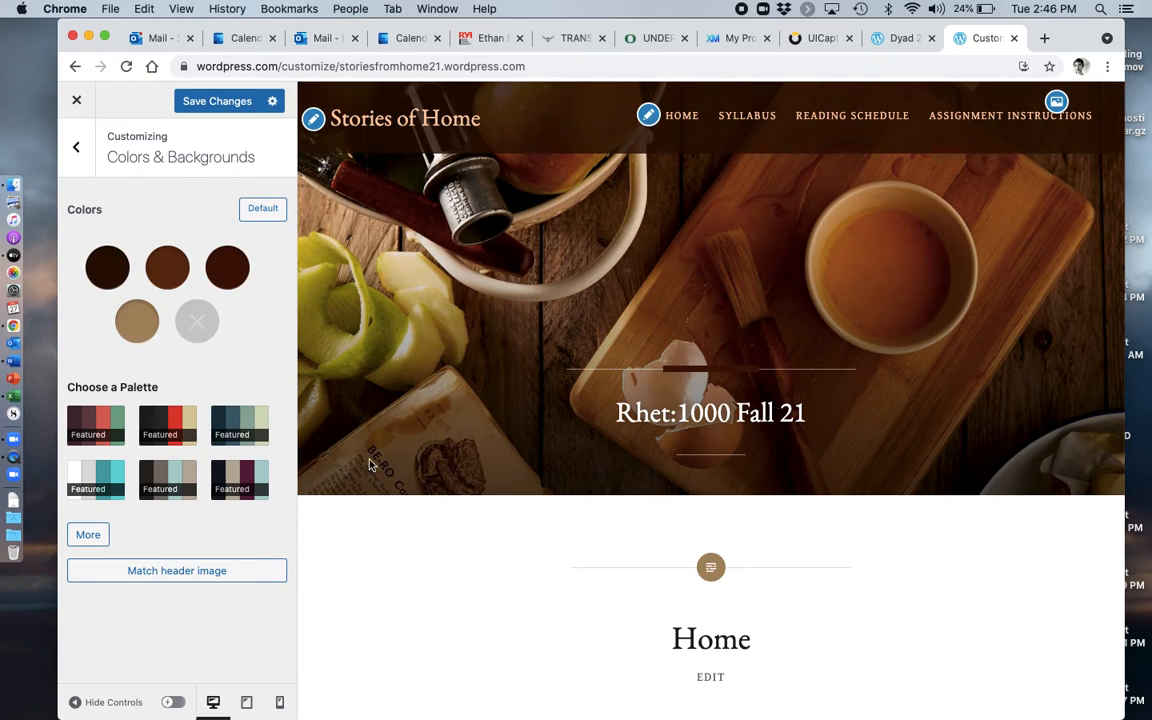
pyautogui.click(76, 148)
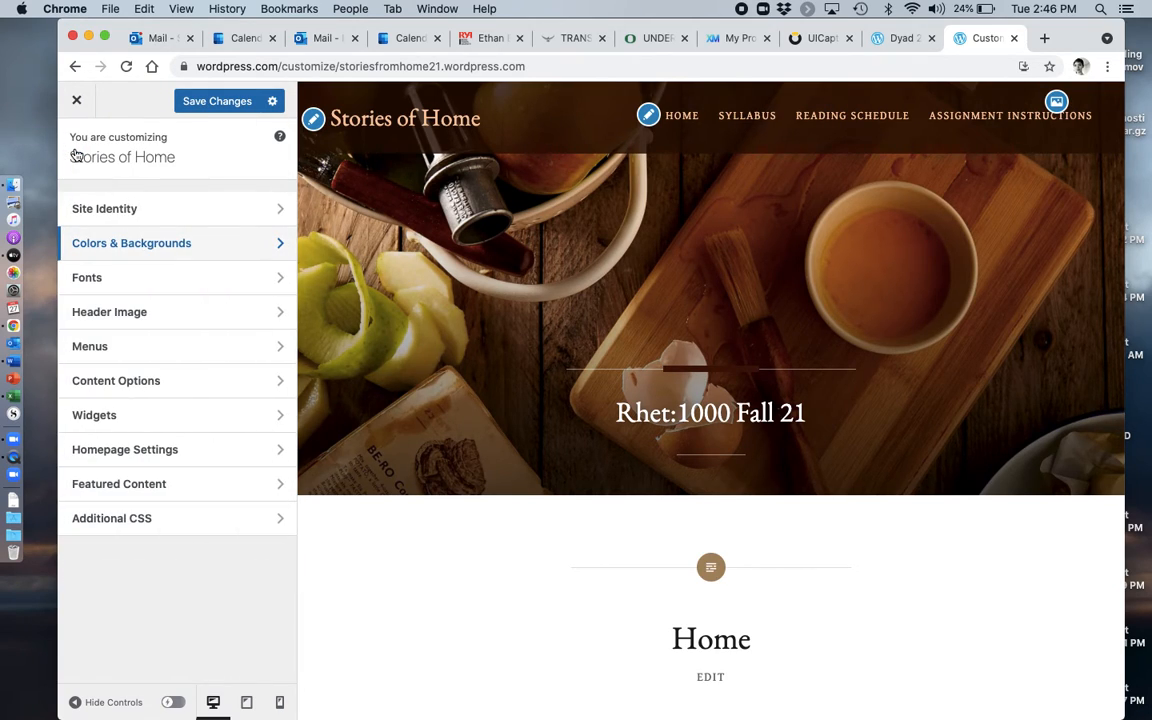
# Review the content options and the pages offered as homepage and posts page in the homepage settings
pyautogui.click(130, 382)
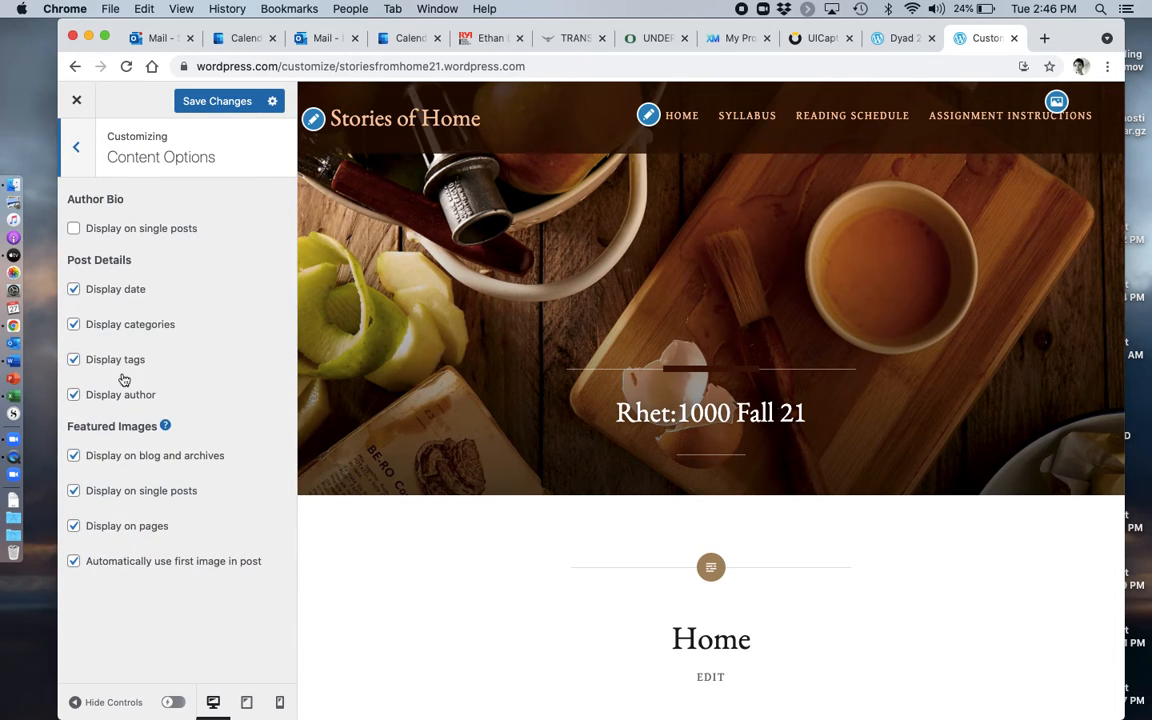
pyautogui.click(78, 150)
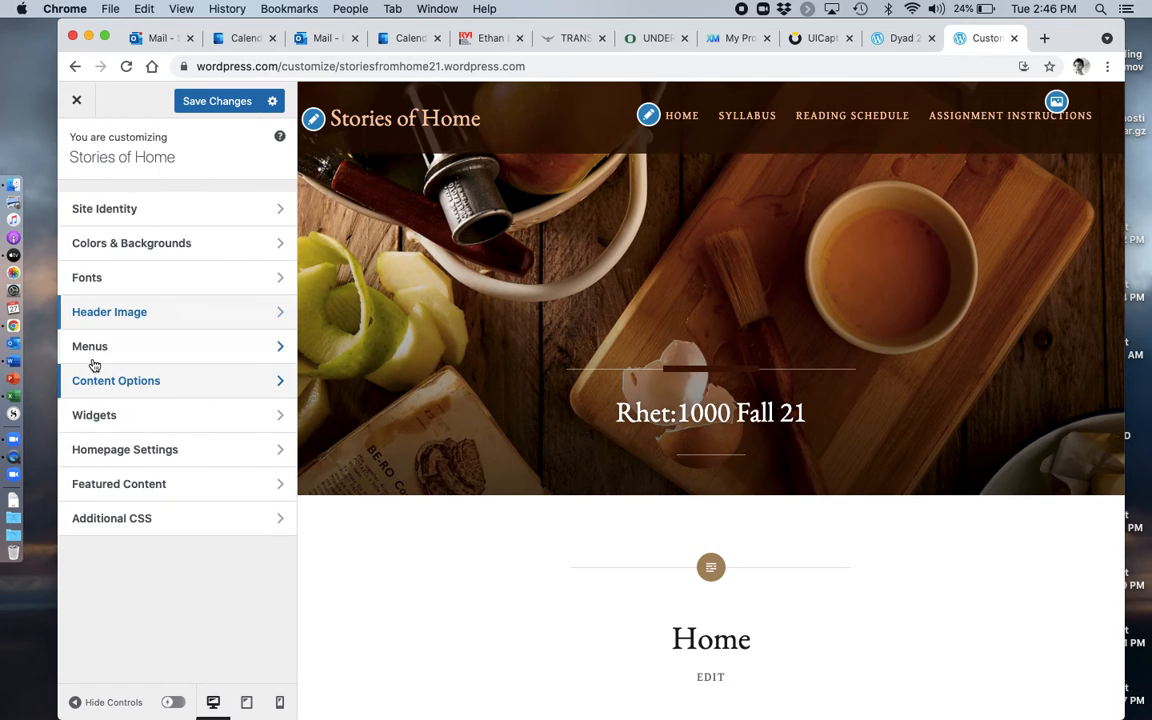
pyautogui.click(114, 458)
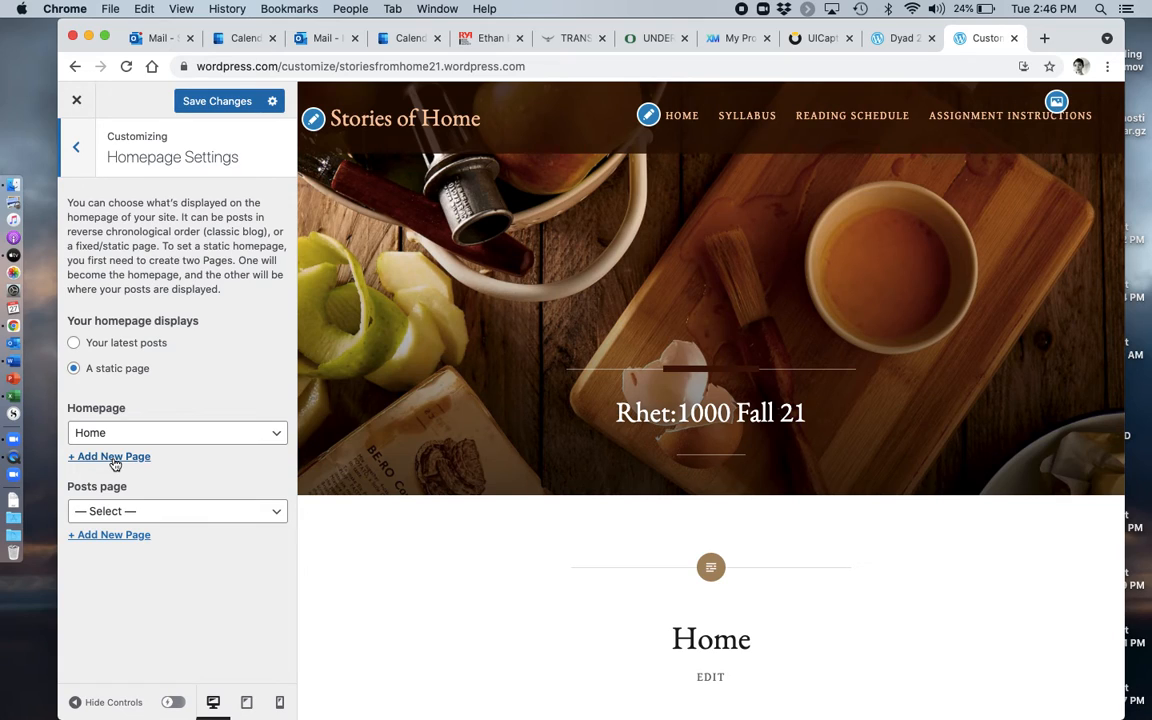
pyautogui.click(156, 435)
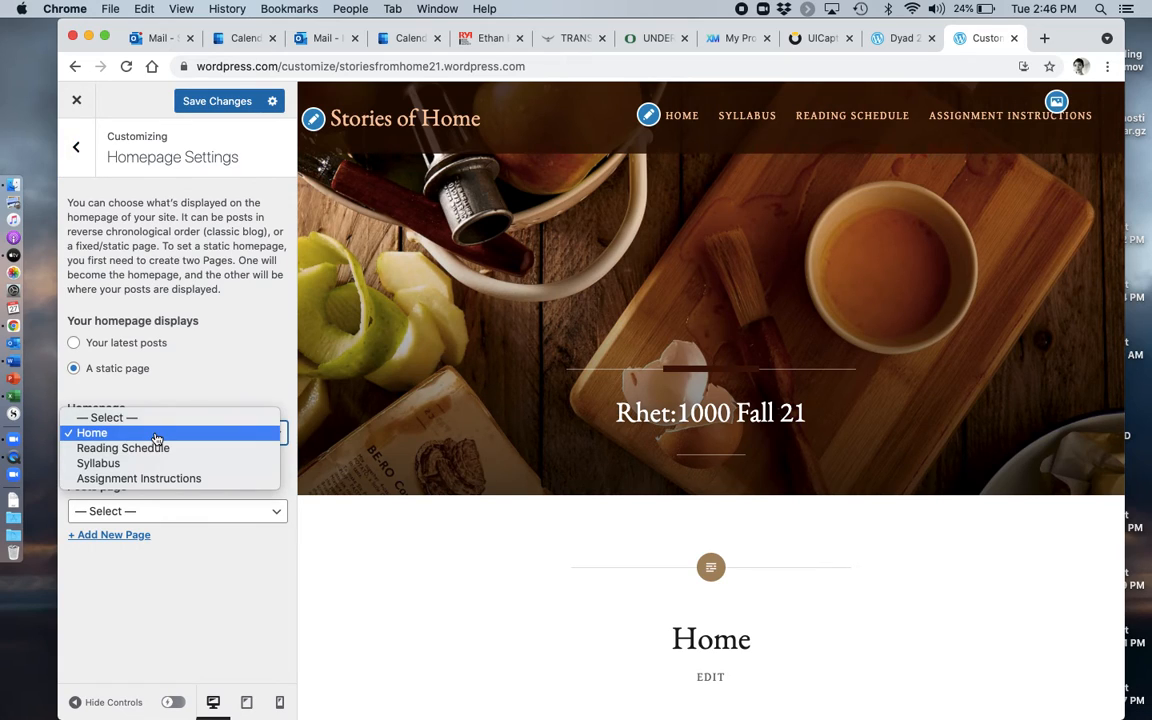
pyautogui.click(156, 435)
pyautogui.click(162, 512)
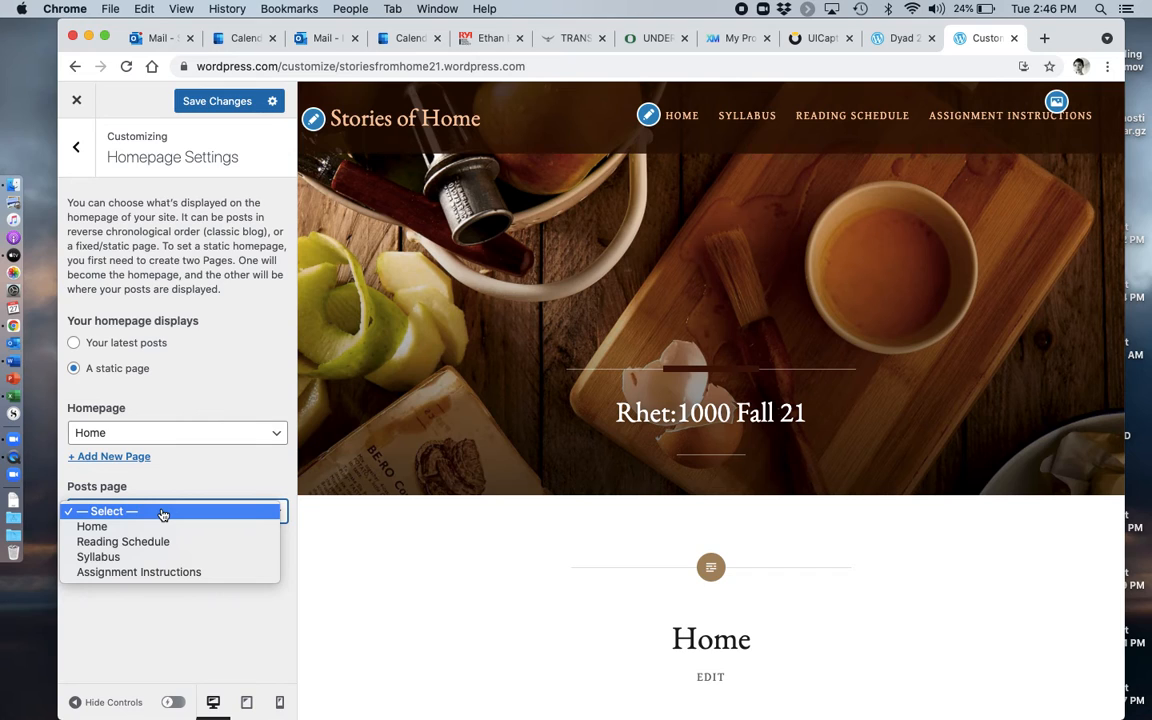
pyautogui.click(179, 478)
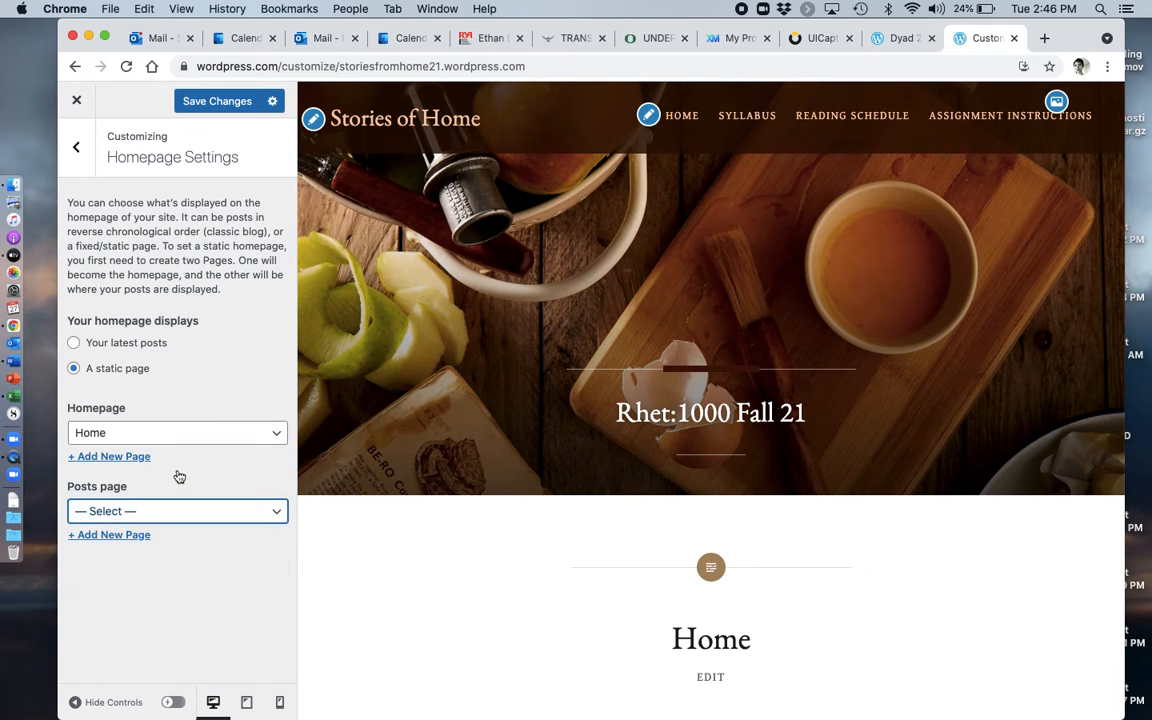
# Set the homepage to display your latest posts and save the site changes
pyautogui.click(73, 344)
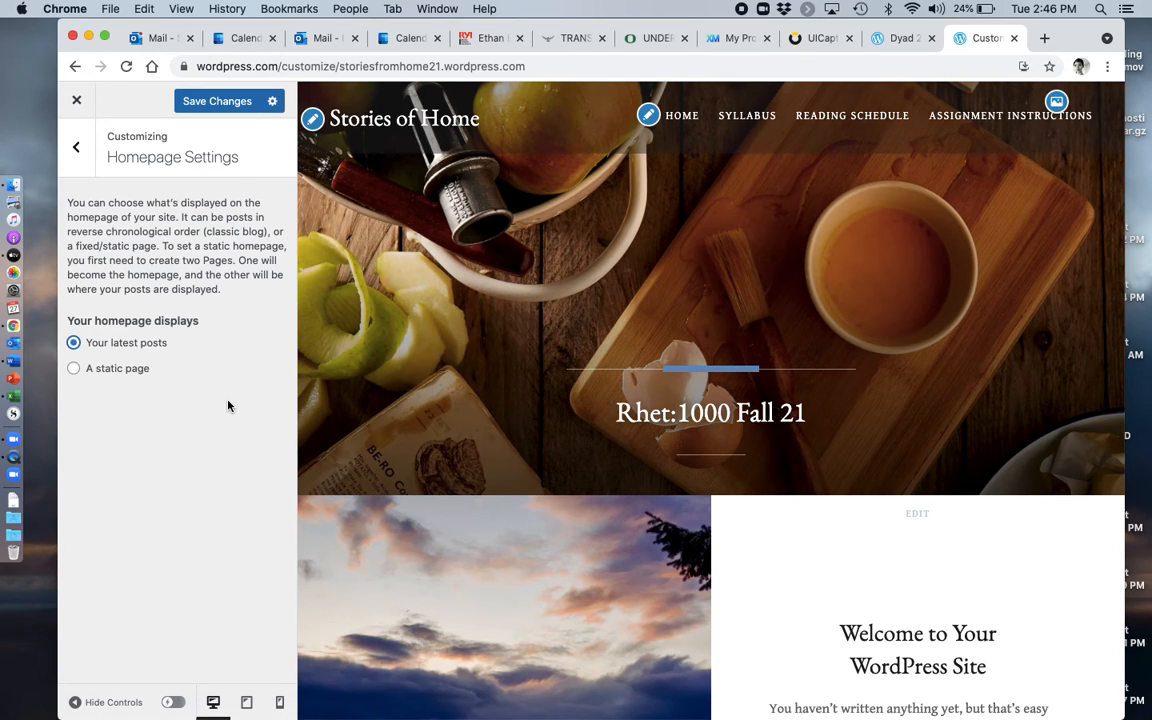
pyautogui.click(76, 148)
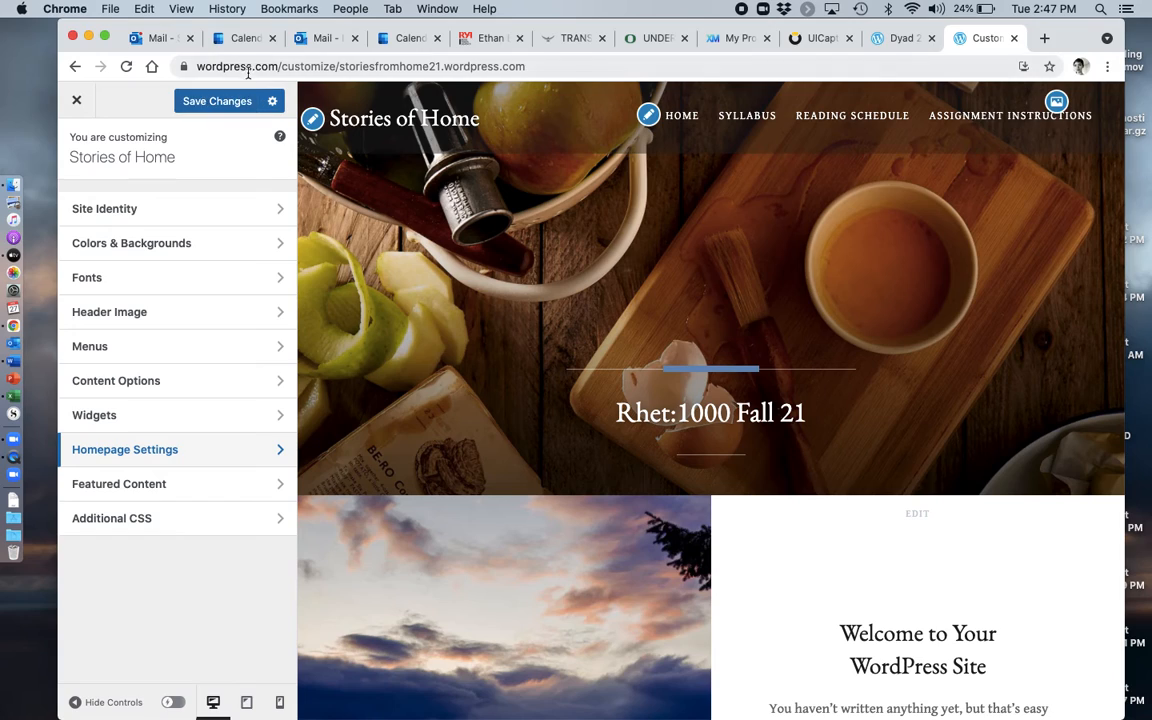
pyautogui.click(234, 103)
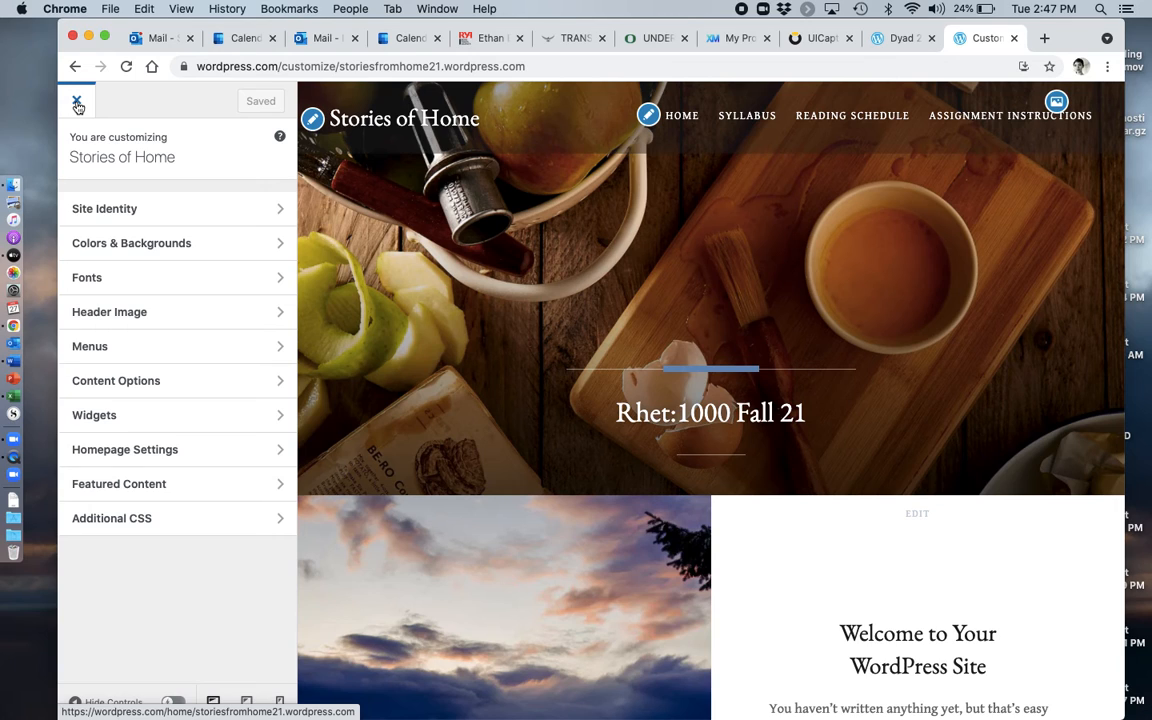
# Open the Syllabus page from the site preview for editing and enter "text" as its first paragraph
pyautogui.click(747, 122)
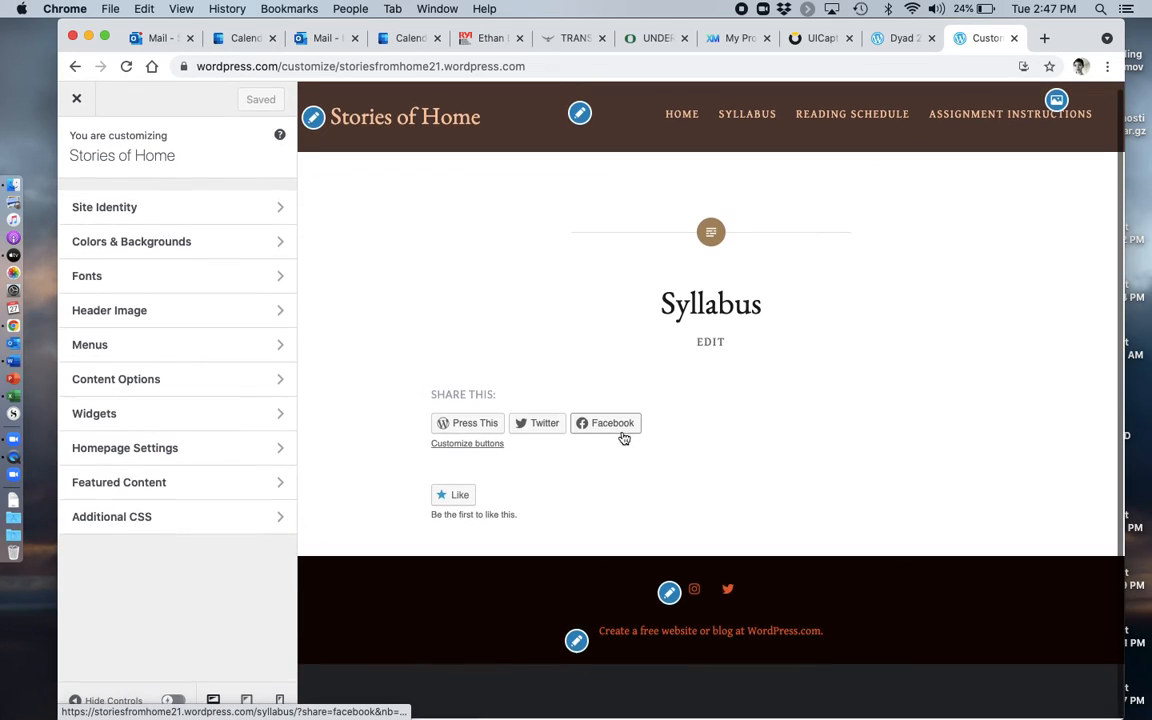
pyautogui.click(714, 346)
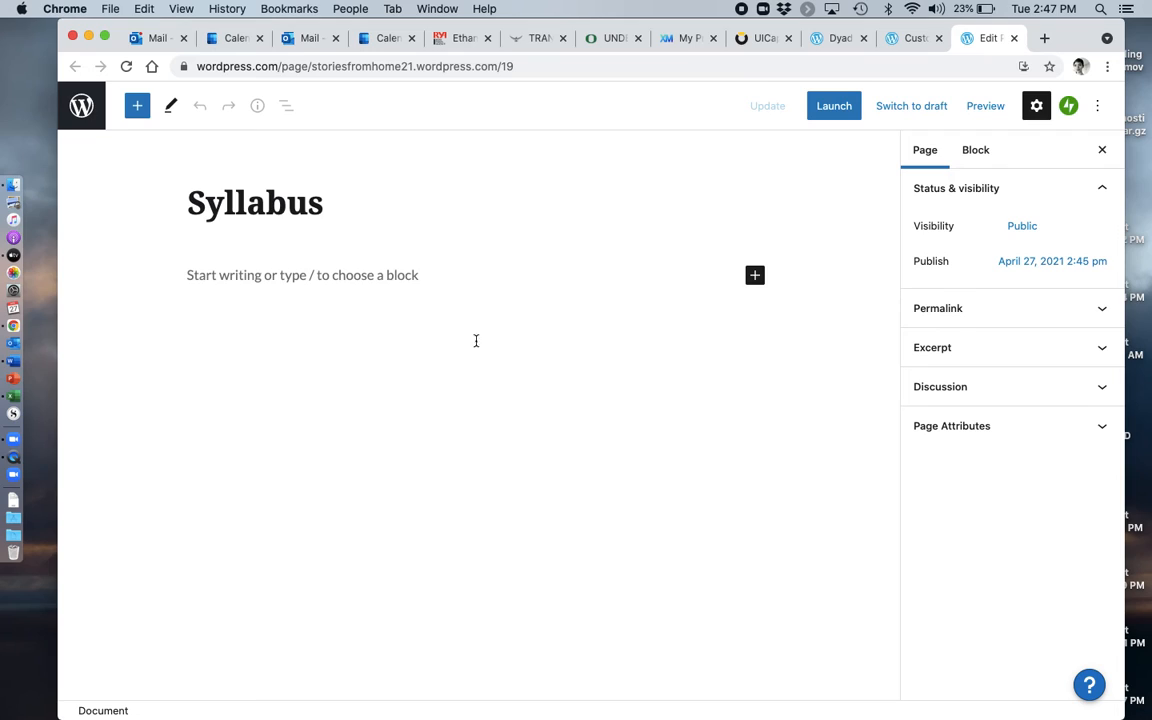
pyautogui.click(346, 284)
pyautogui.write('text')
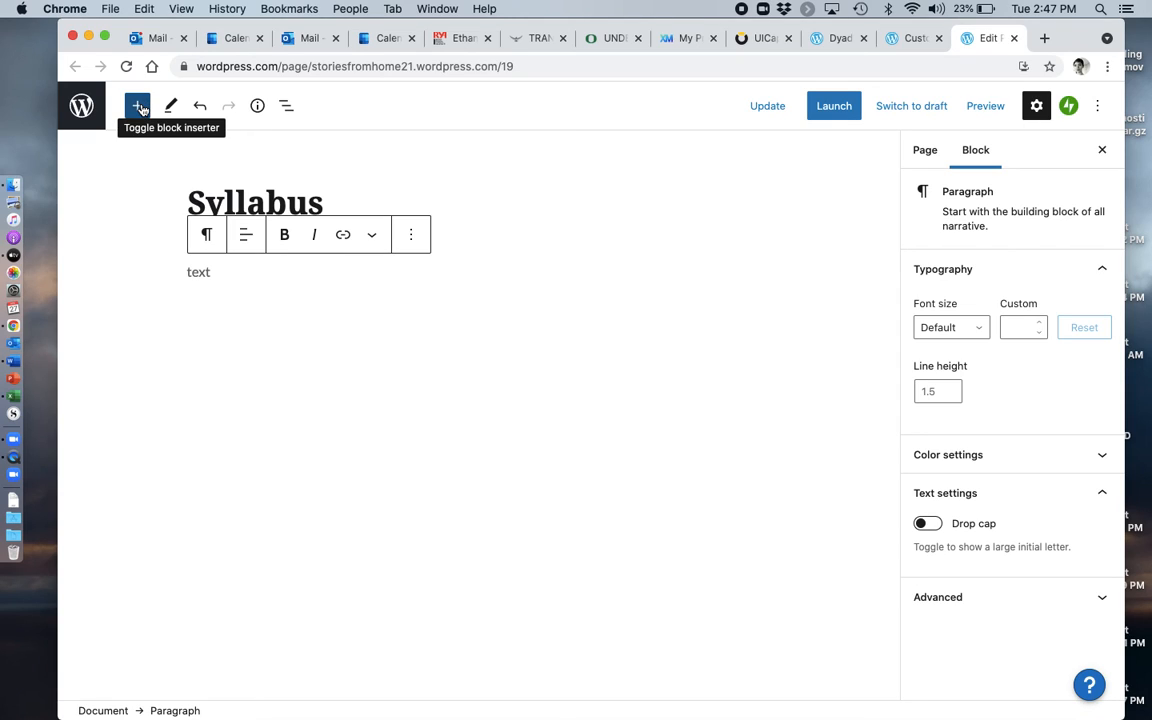
# Look through the text and media blocks that can be inserted into the Syllabus page
pyautogui.click(138, 106)
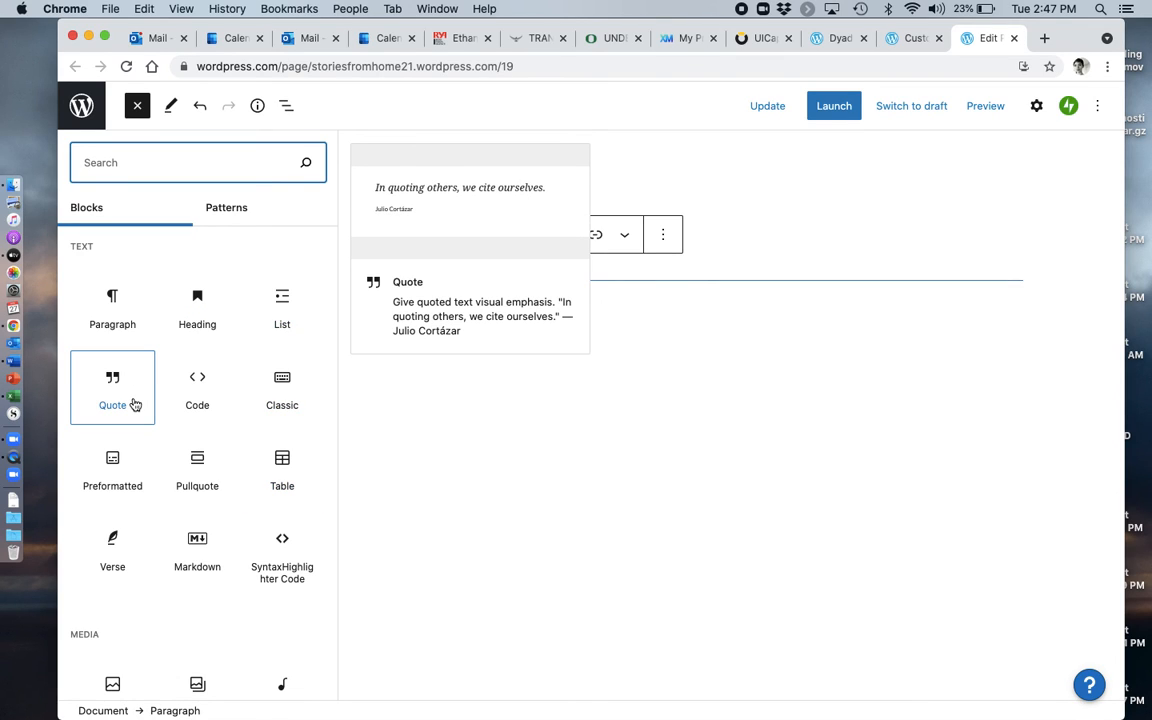
pyautogui.scroll(-5, 134, 404)
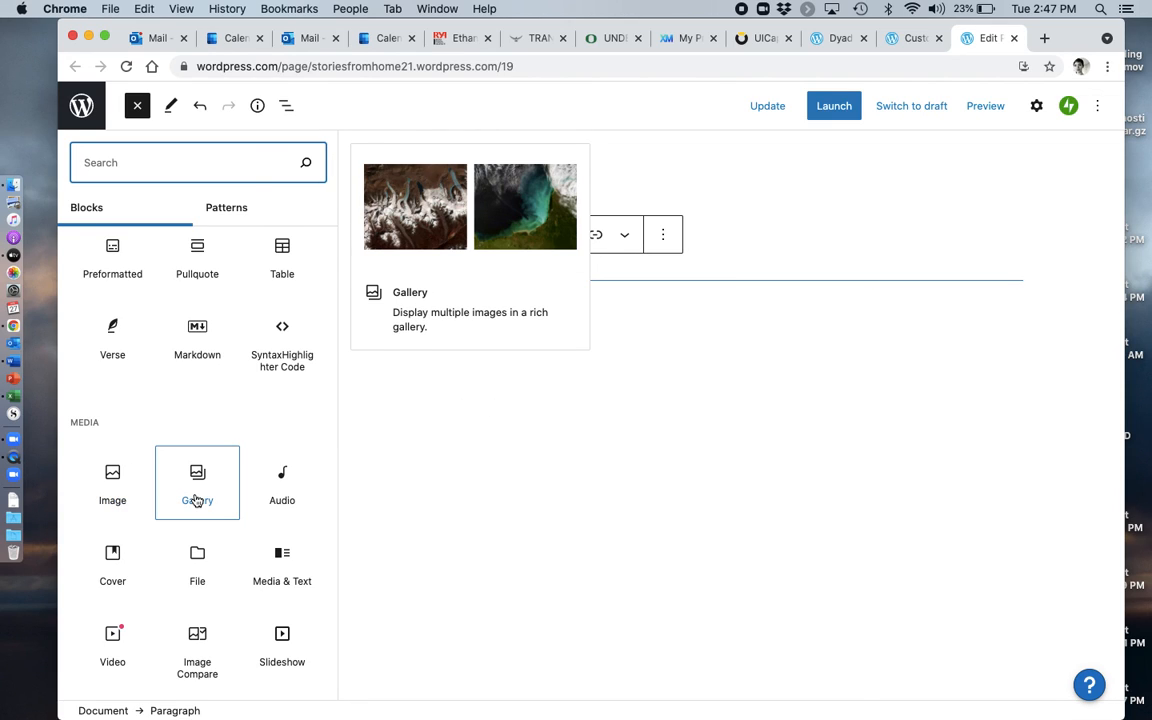
pyautogui.click(456, 491)
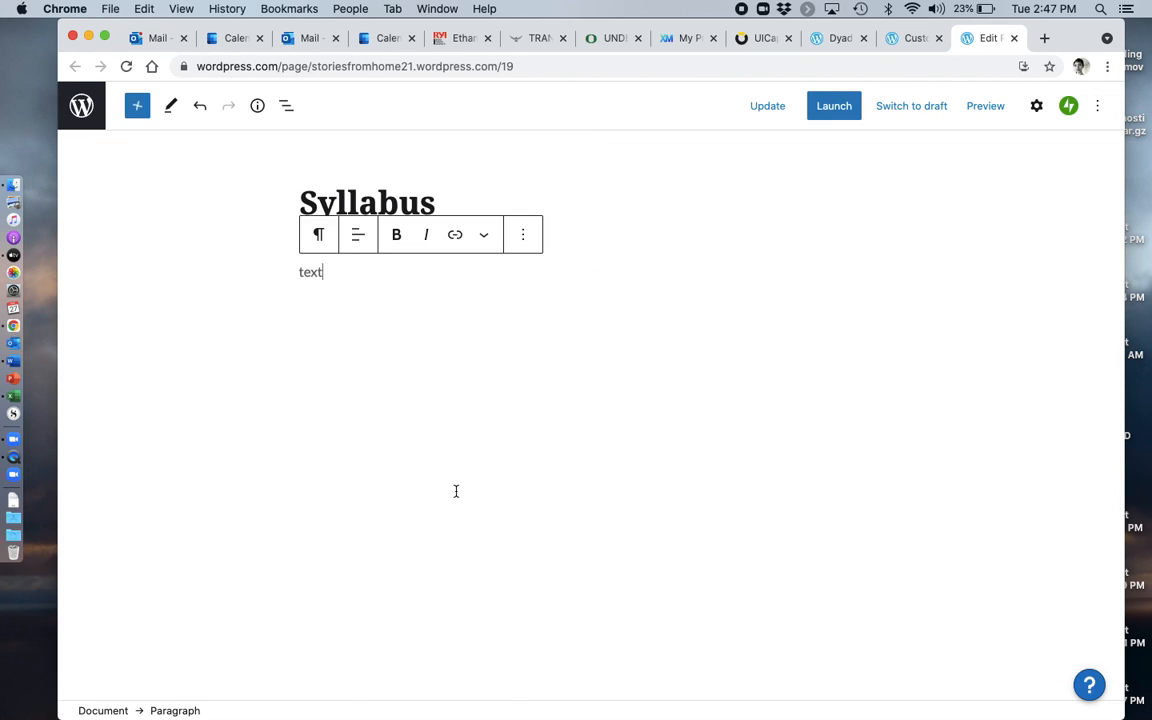